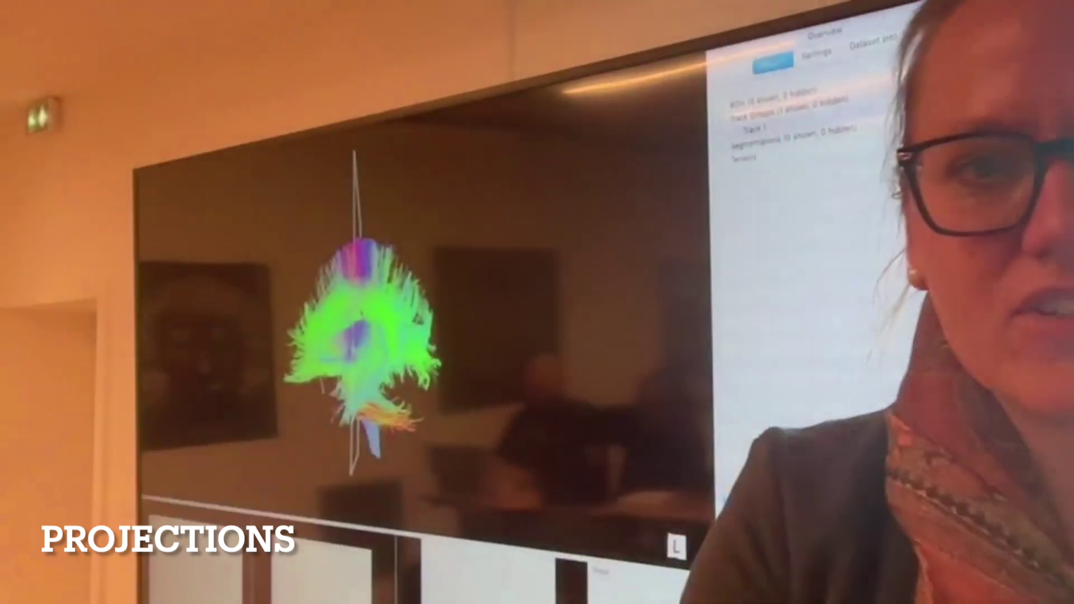
Load the MNI152.nii.gz template image from the Workshop2025 folder as background for the tracts
drag(369, 302, 250, 318)
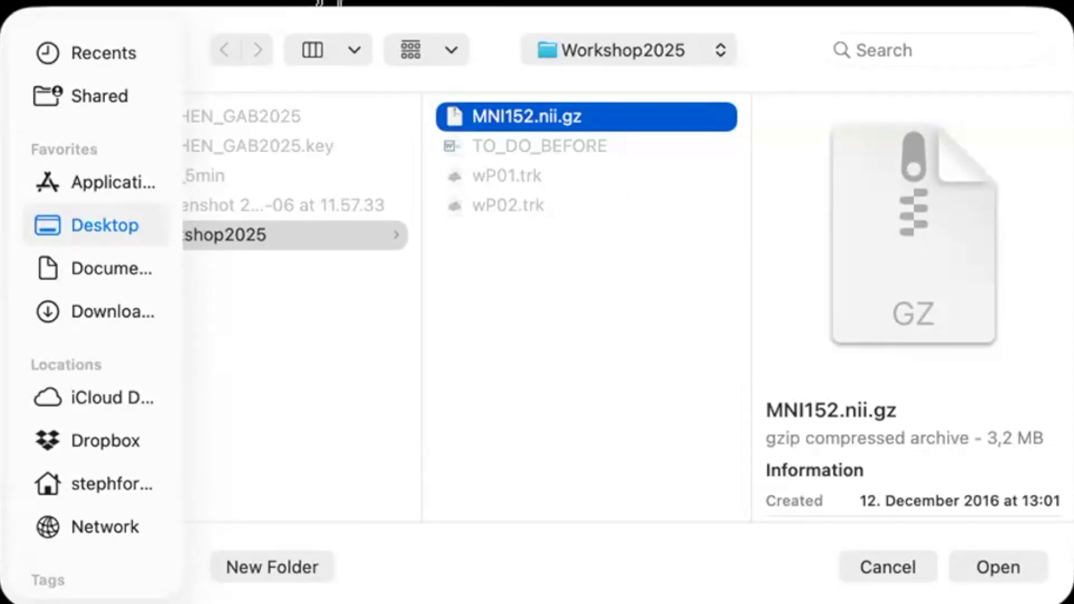
click(996, 566)
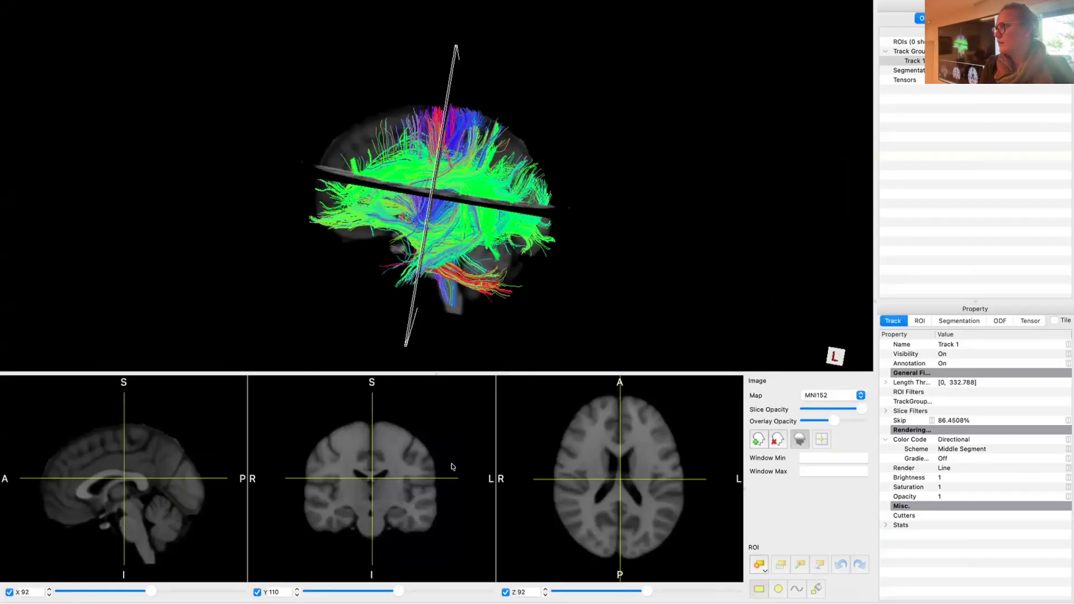
Examine the whole-brain tractogram against the three template slices from the side and the front
mouse_move(44, 6)
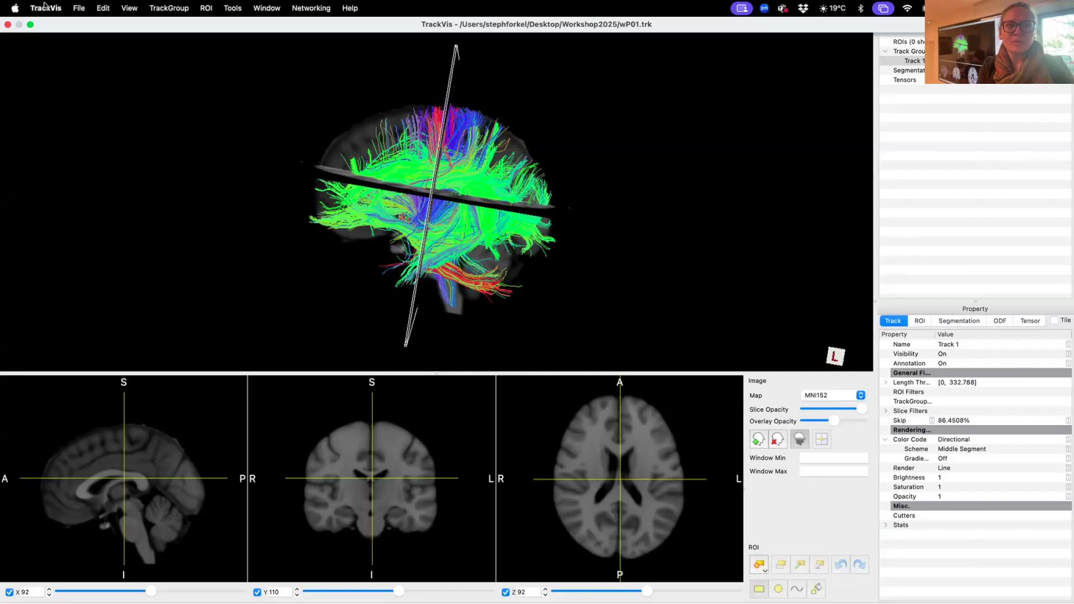
click(79, 8)
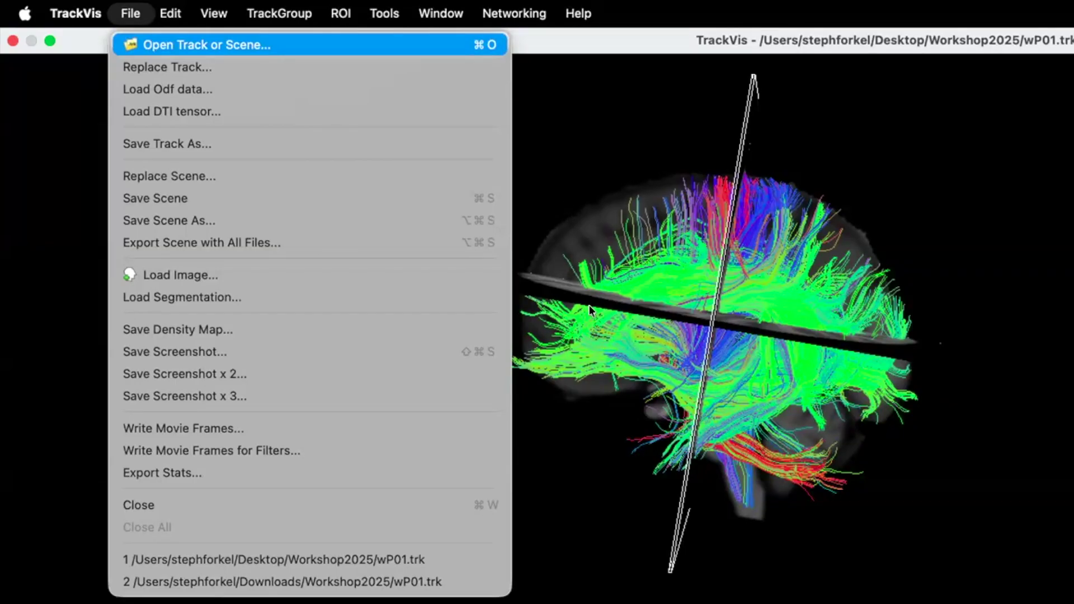
key(Escape)
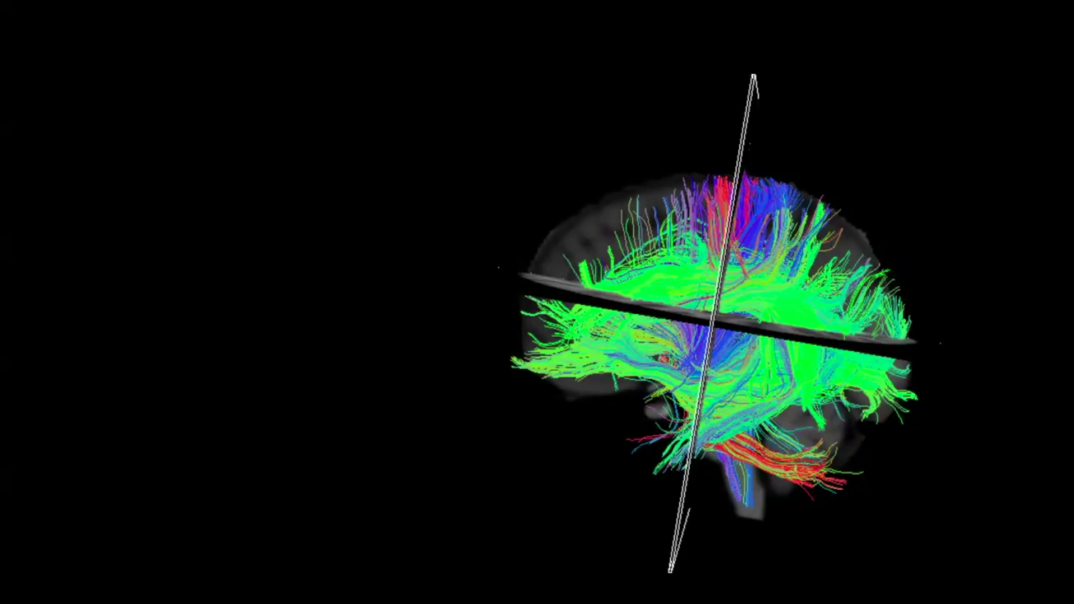
drag(805, 274, 473, 239)
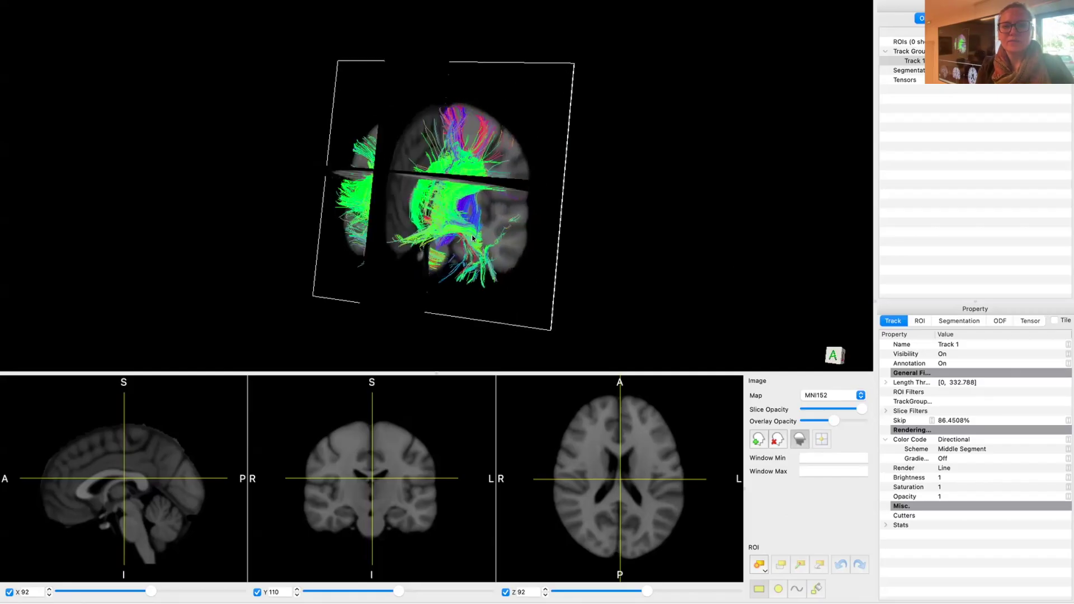
mouse_move(562, 221)
mouse_down()
mouse_move(594, 237)
mouse_move(559, 240)
mouse_up()
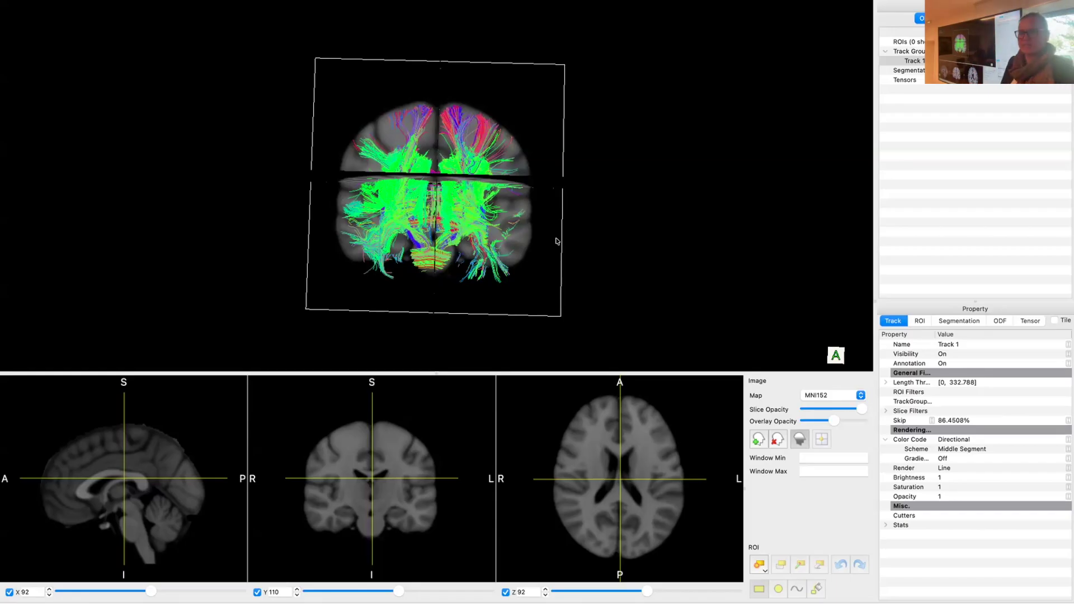
drag(384, 169, 158, 170)
drag(371, 172, 328, 178)
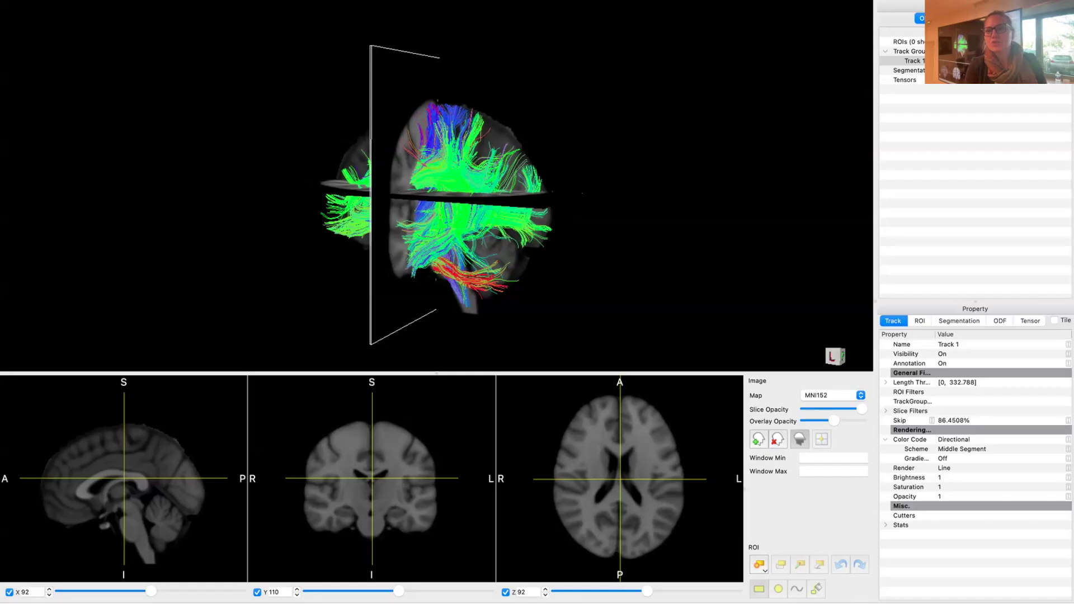
Delete the Track 1 track group so only the template slices are displayed
click(914, 61)
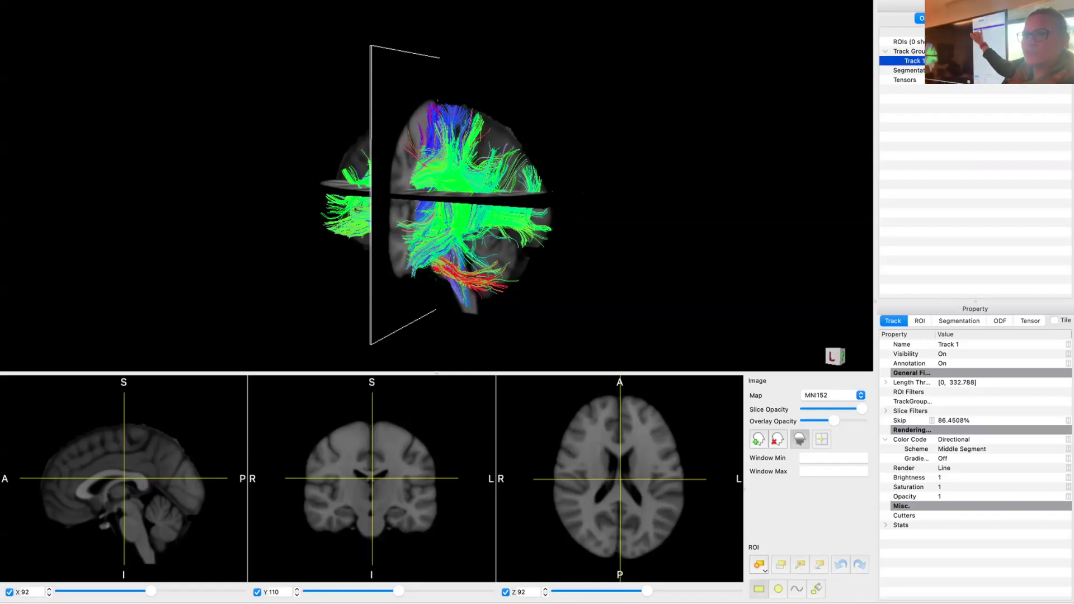
right_click(941, 61)
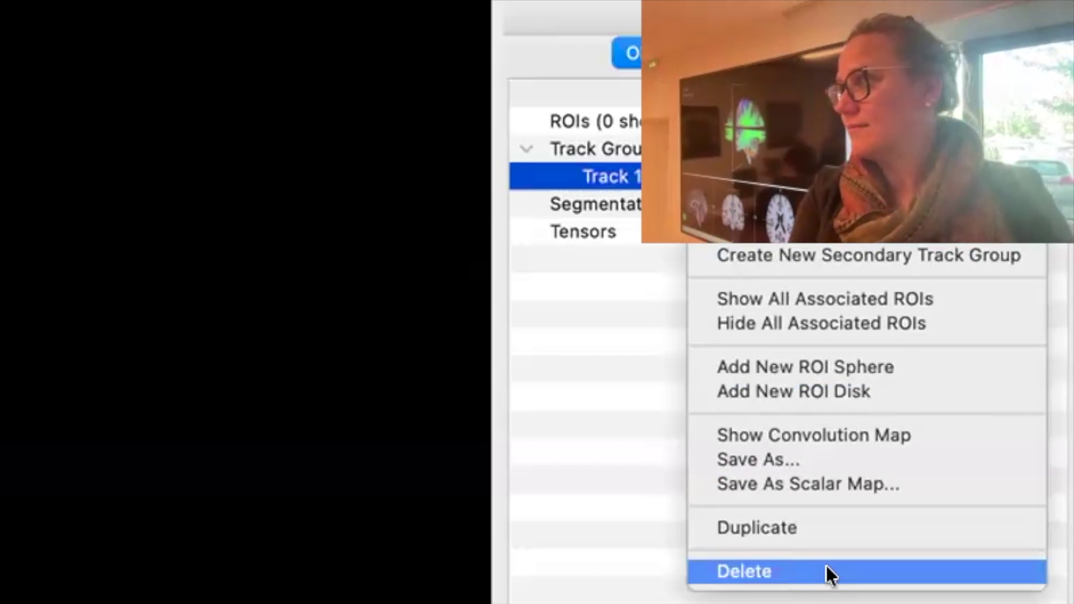
click(827, 565)
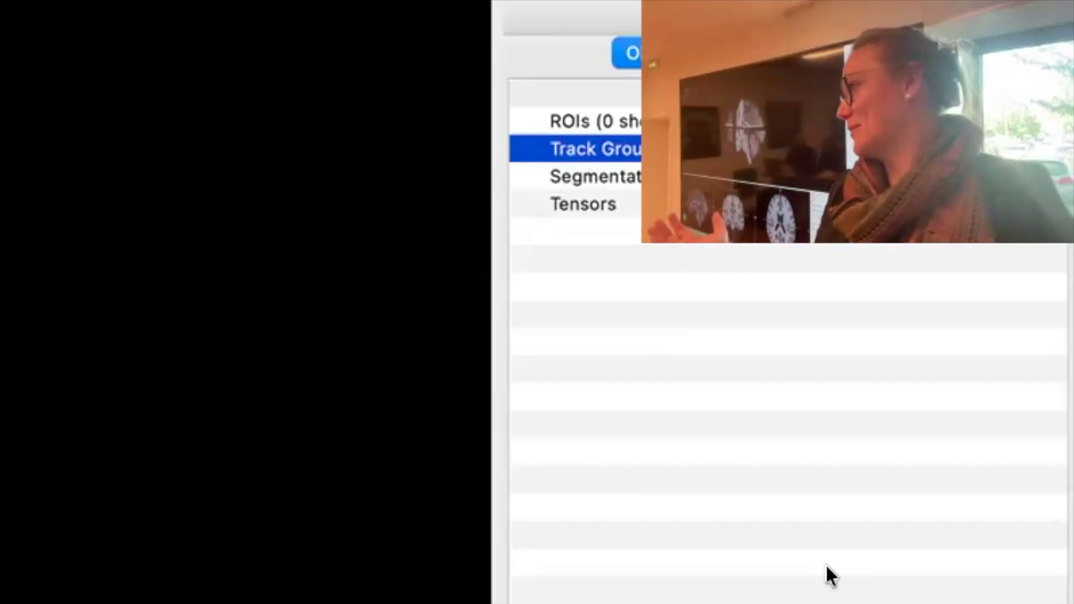
click(442, 212)
Create a hand-drawn ROI and trace the corpus callosum outline freehand on the sagittal slice at X 92
drag(425, 339, 464, 283)
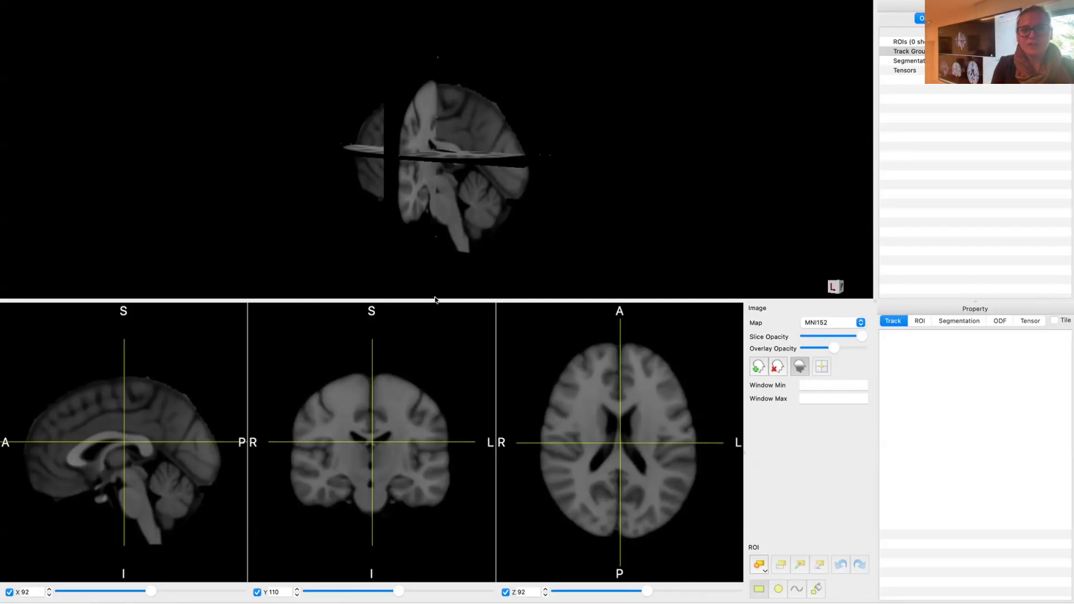
drag(441, 301, 443, 260)
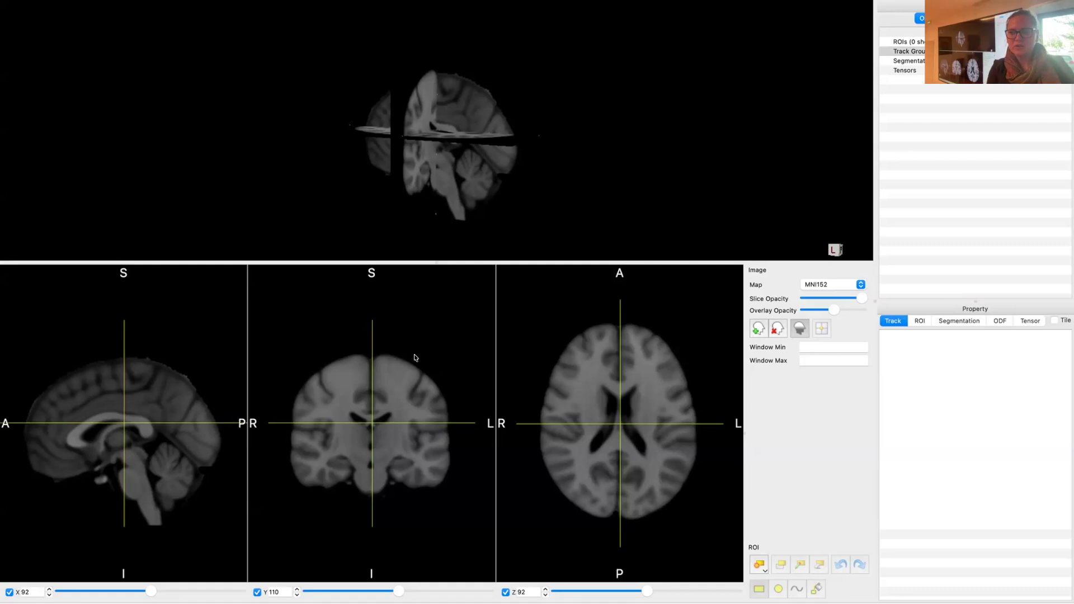
scroll(415, 369, up, 5)
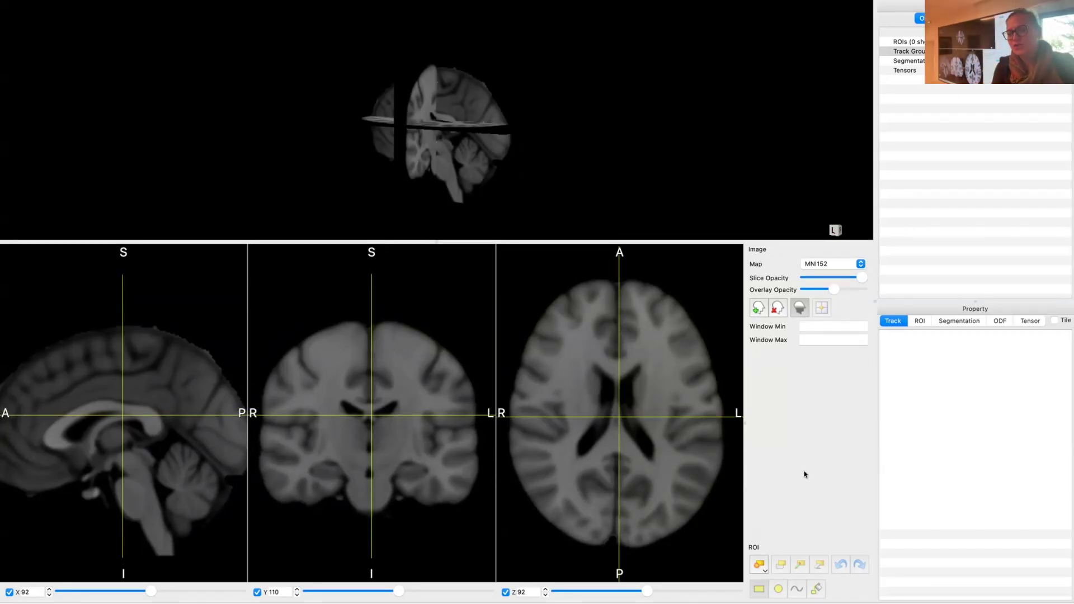
click(759, 563)
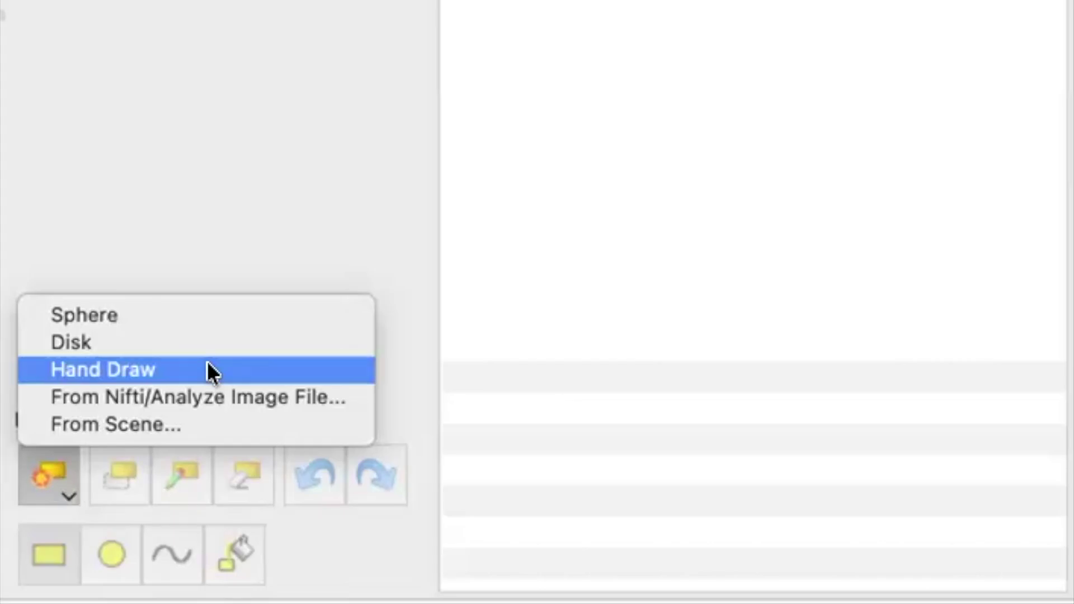
click(207, 369)
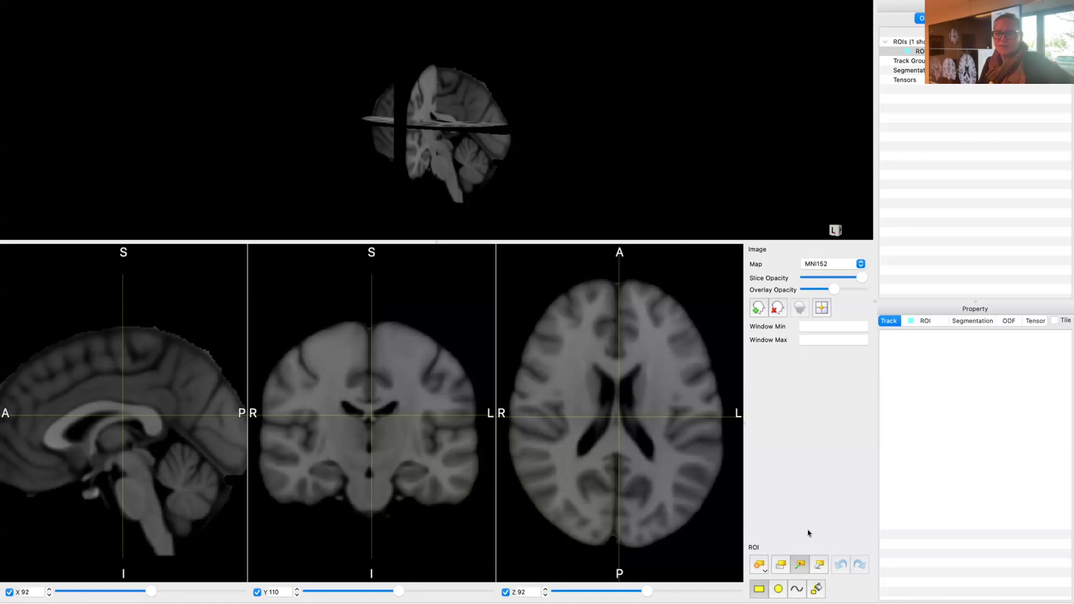
click(799, 587)
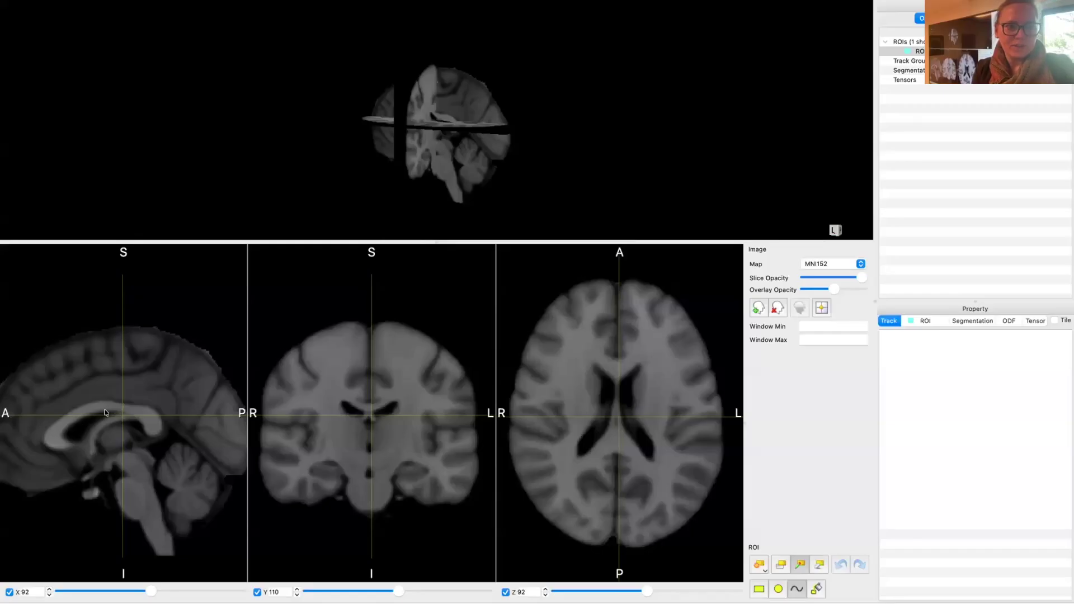
scroll(105, 412, up, 1)
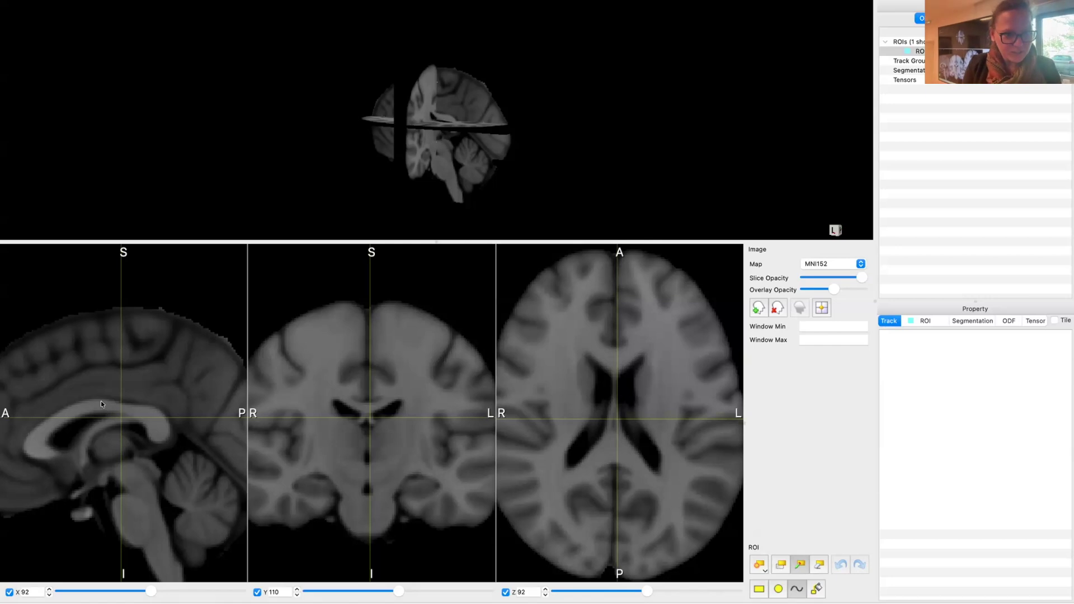
mouse_move(99, 400)
mouse_down()
mouse_move(83, 398)
mouse_move(56, 453)
mouse_move(47, 445)
mouse_move(54, 425)
mouse_move(79, 411)
mouse_move(130, 412)
mouse_move(169, 437)
mouse_move(153, 408)
mouse_up()
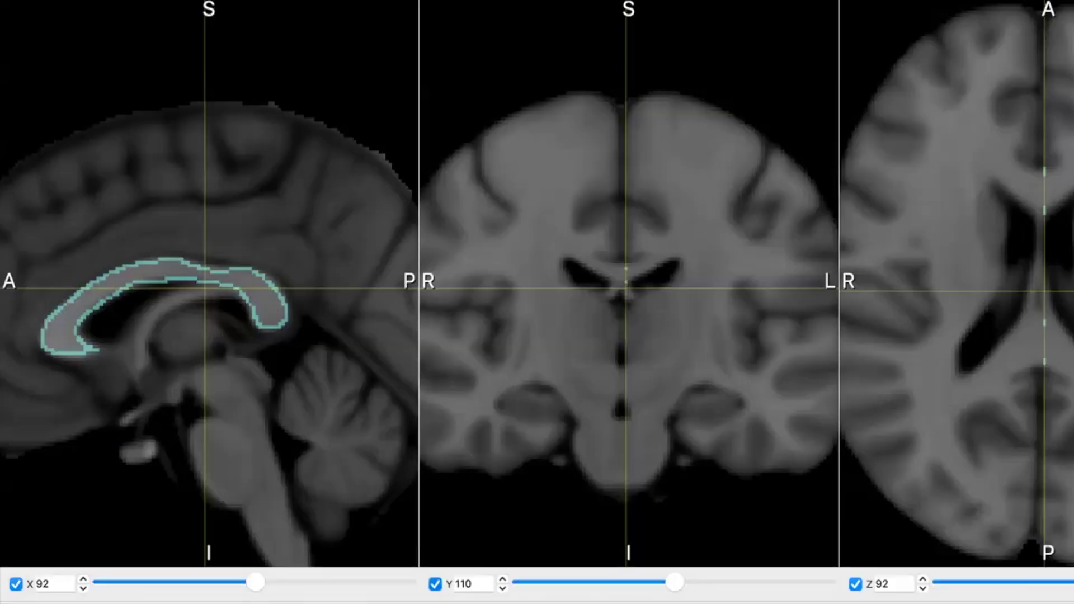
Hide the coronal, axial and sagittal slices in the 3D view
click(257, 592)
click(855, 584)
click(15, 584)
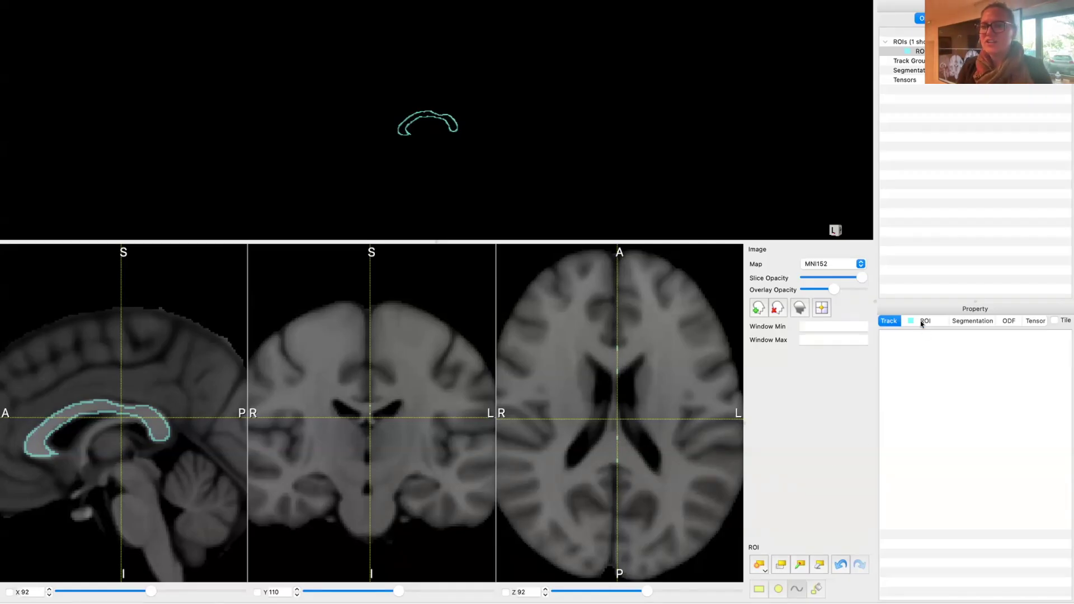
Set the color of the corpus callosum ROI to magenta
click(923, 322)
click(998, 392)
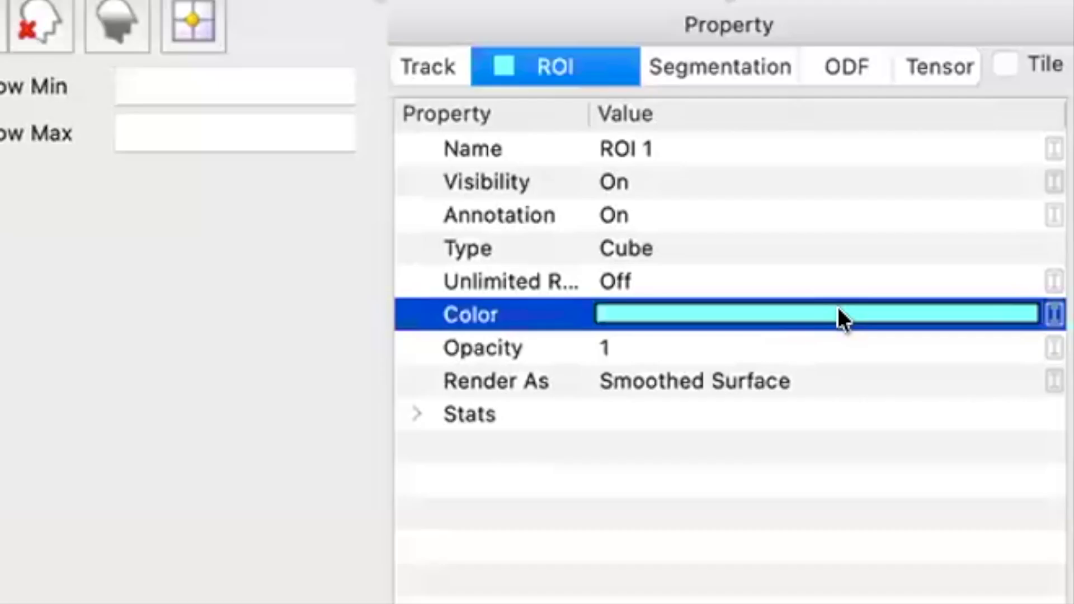
click(888, 312)
click(894, 311)
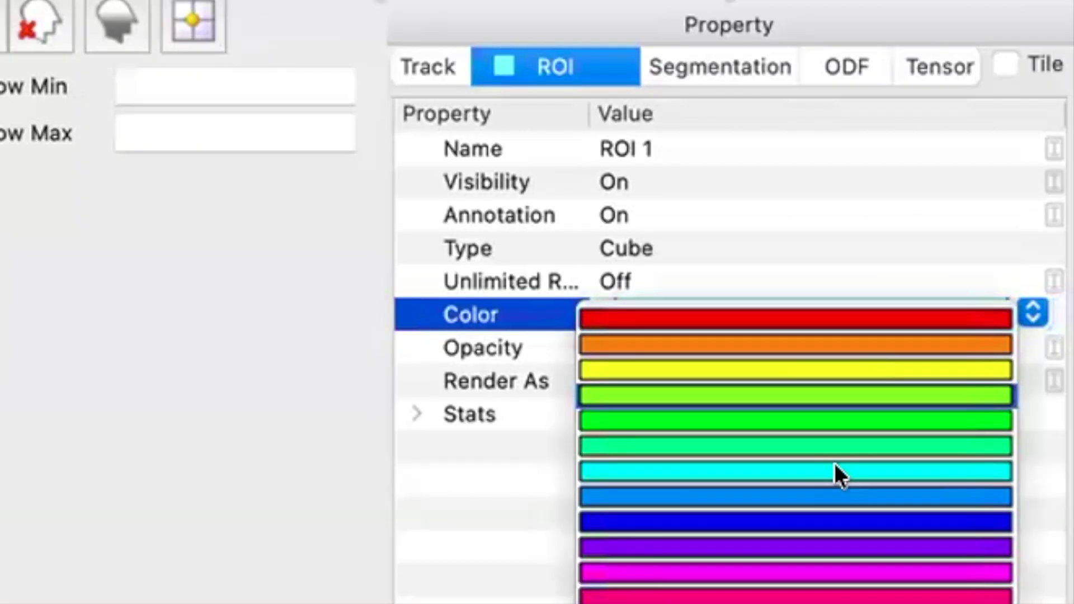
click(808, 557)
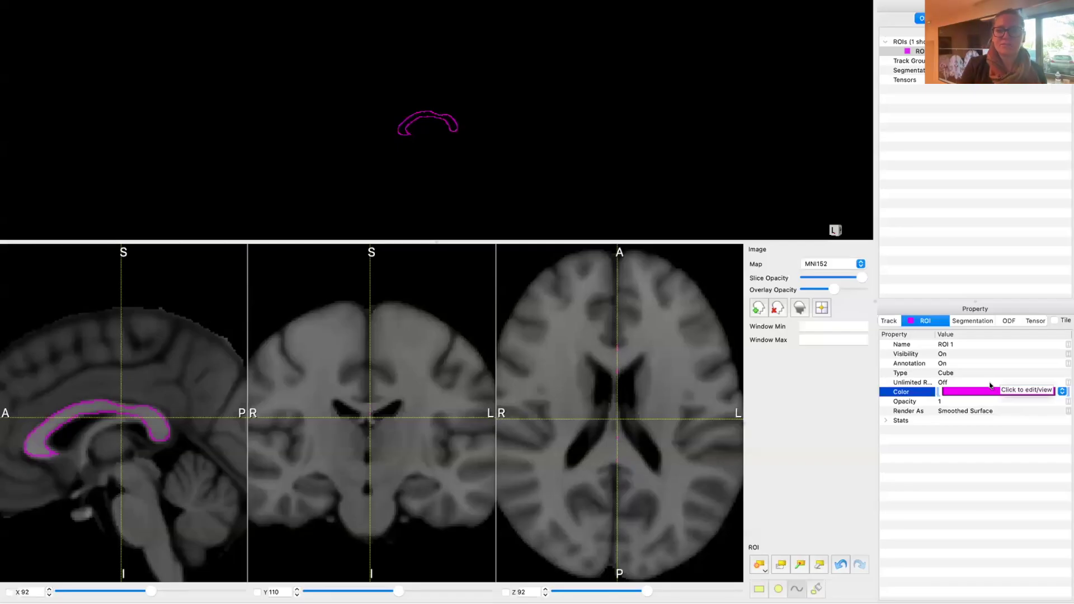
click(1017, 199)
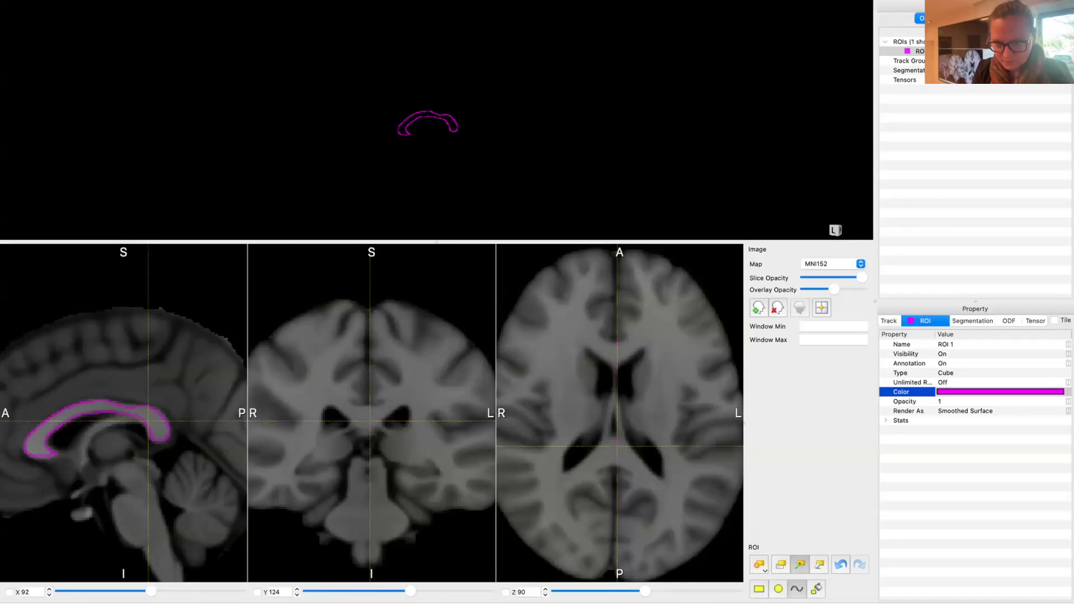
Fill the interior of the traced corpus callosum ROI and show the sagittal slice in the 3D view
click(412, 517)
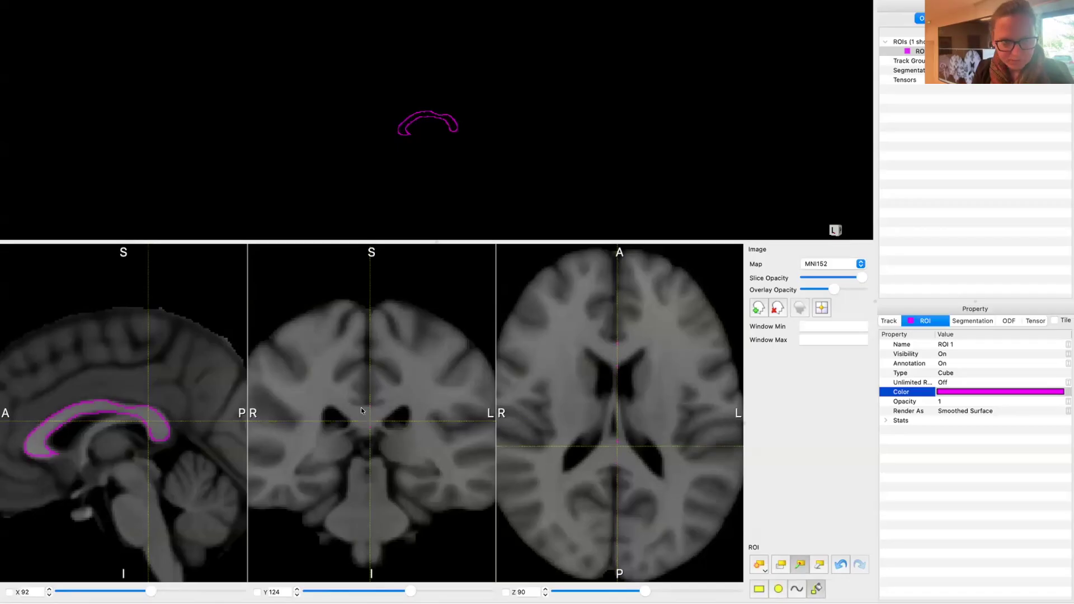
click(151, 416)
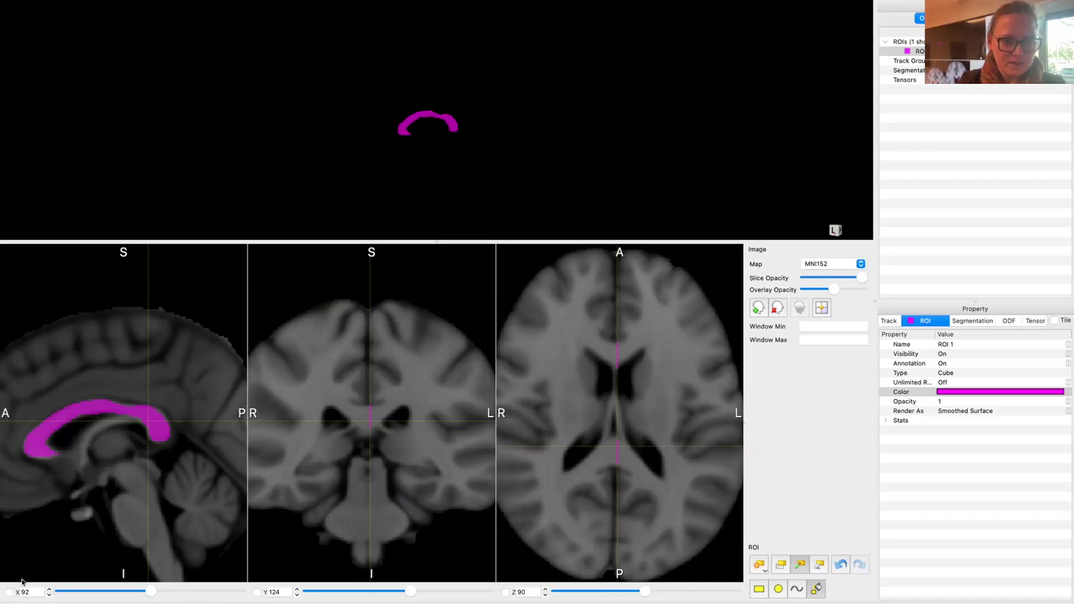
click(9, 591)
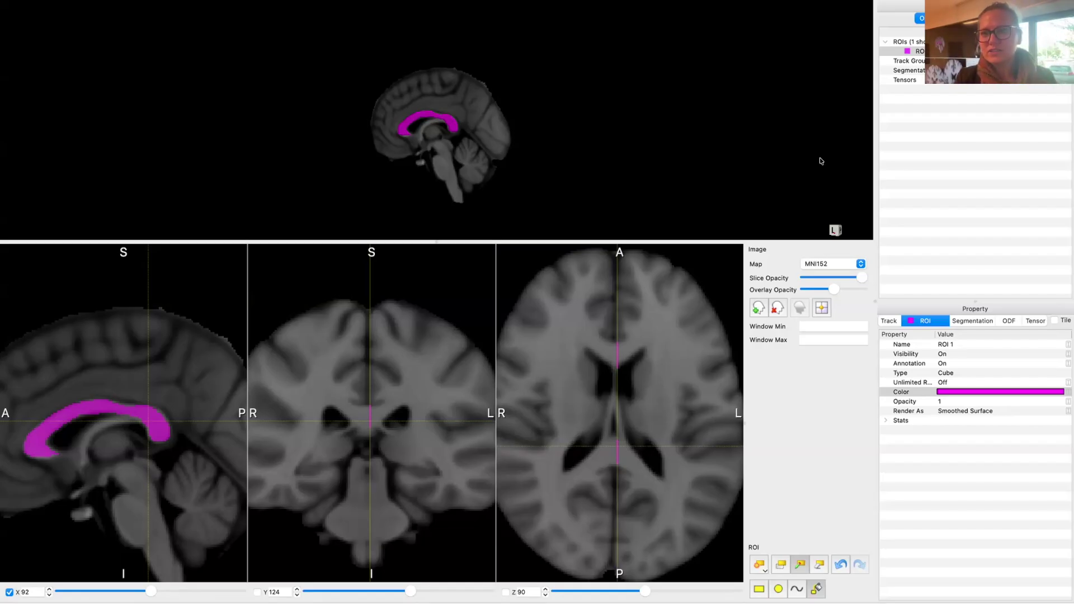
Create a new track group from the corpus callosum ROI
click(930, 51)
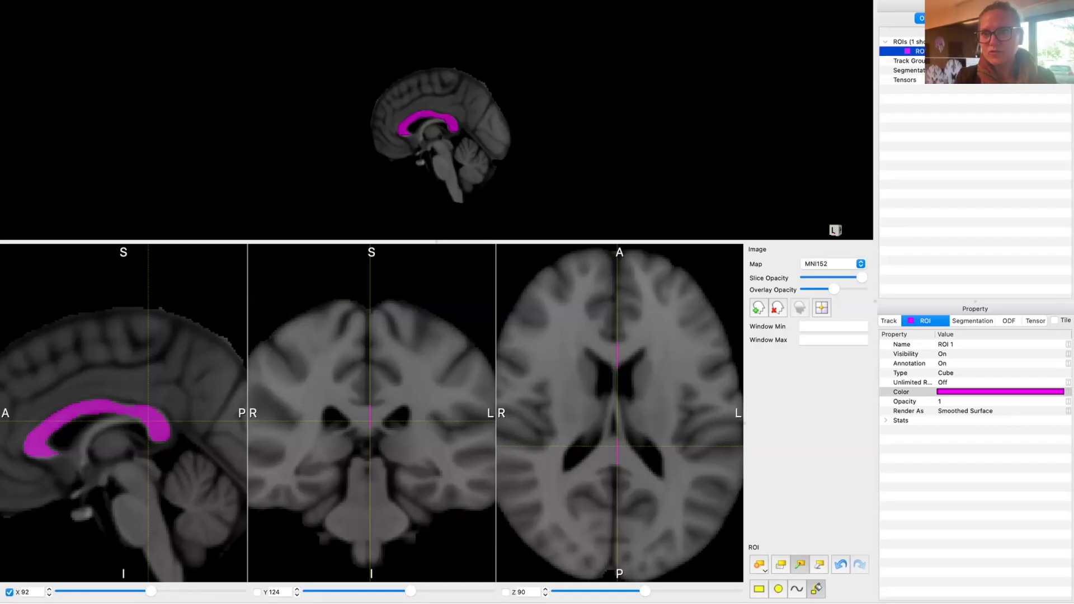
right_click(932, 51)
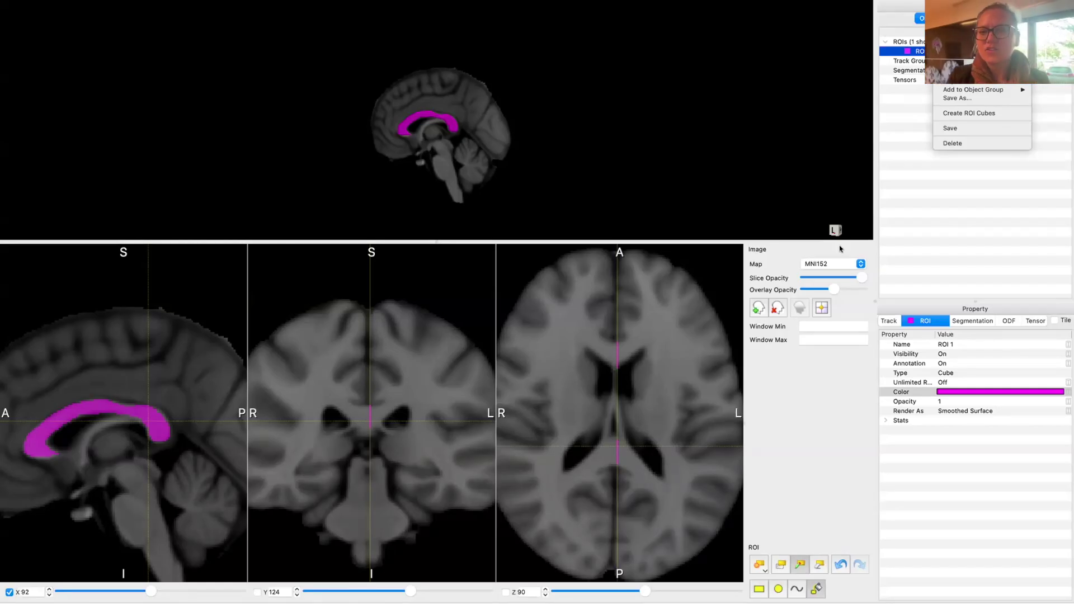
click(812, 400)
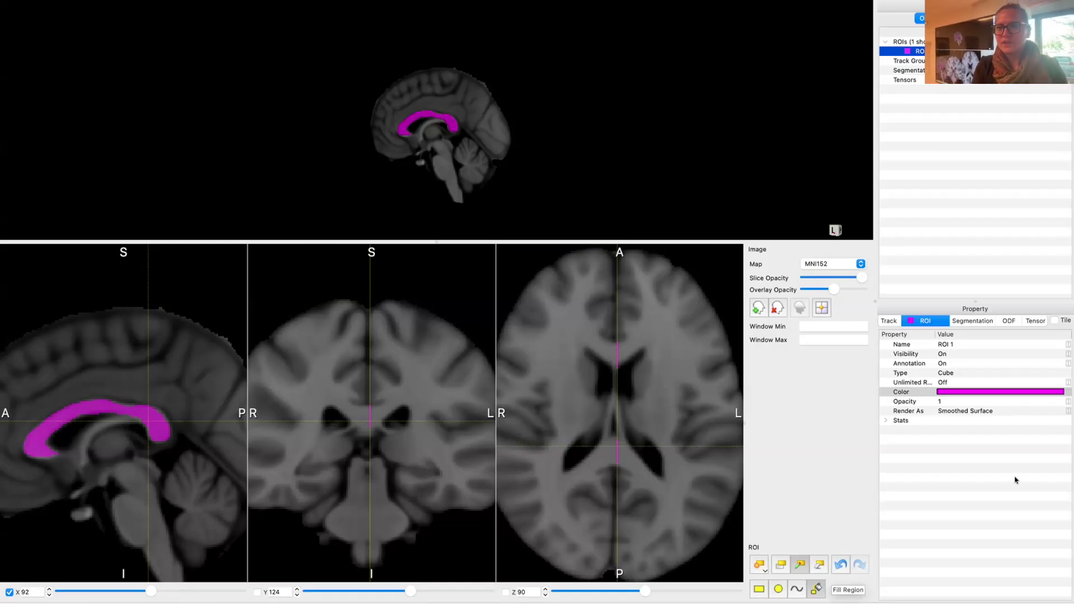
right_click(931, 51)
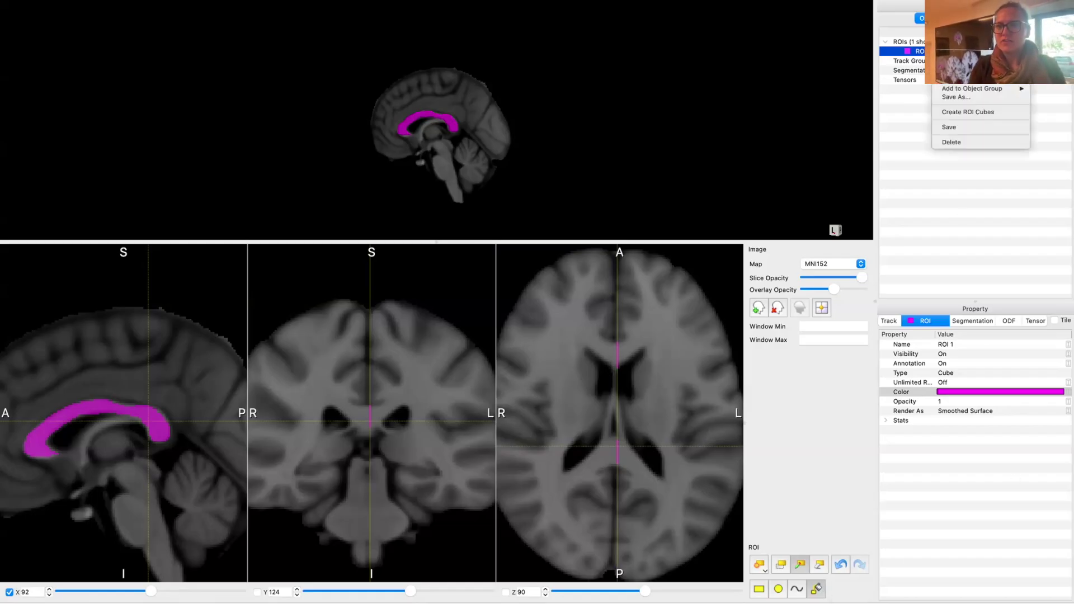
click(959, 68)
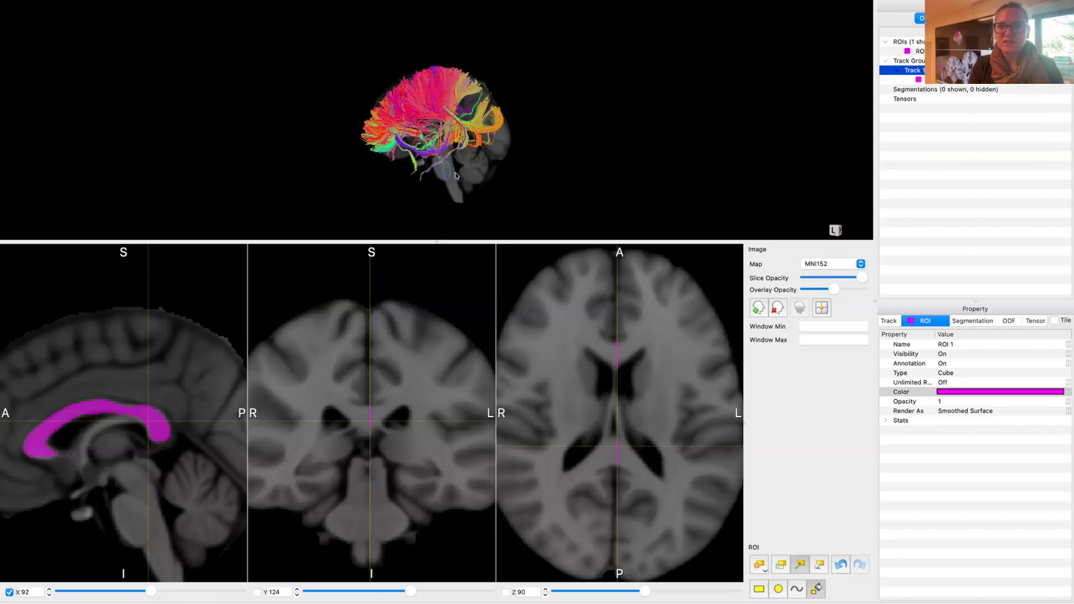
Enlarge the 3D view and show the coronal slice behind the callosal tracts, seen from the front
drag(536, 157, 581, 167)
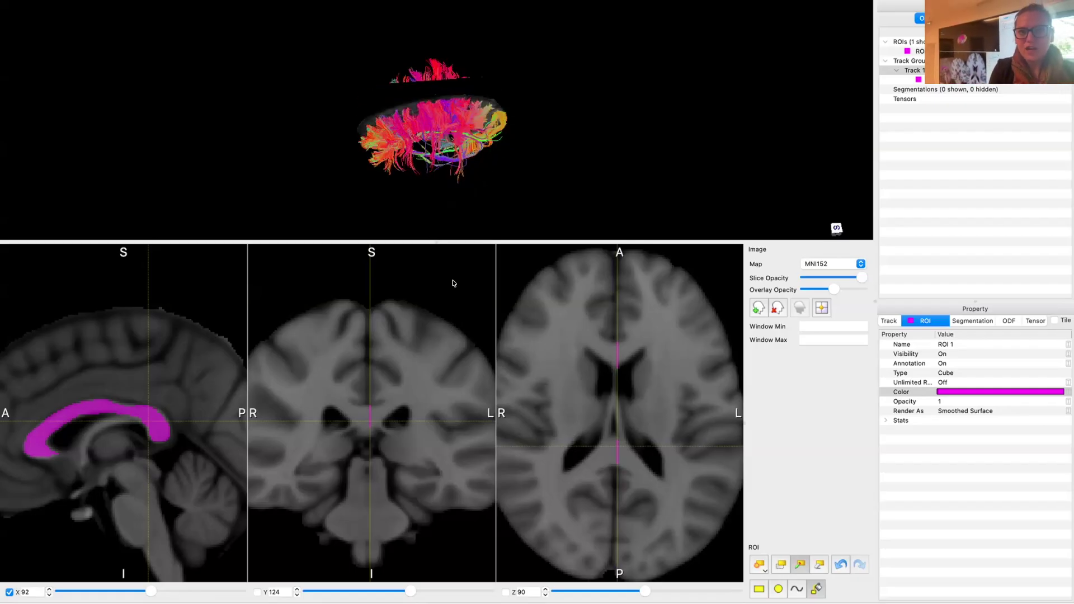
drag(436, 243, 437, 382)
drag(445, 233, 703, 167)
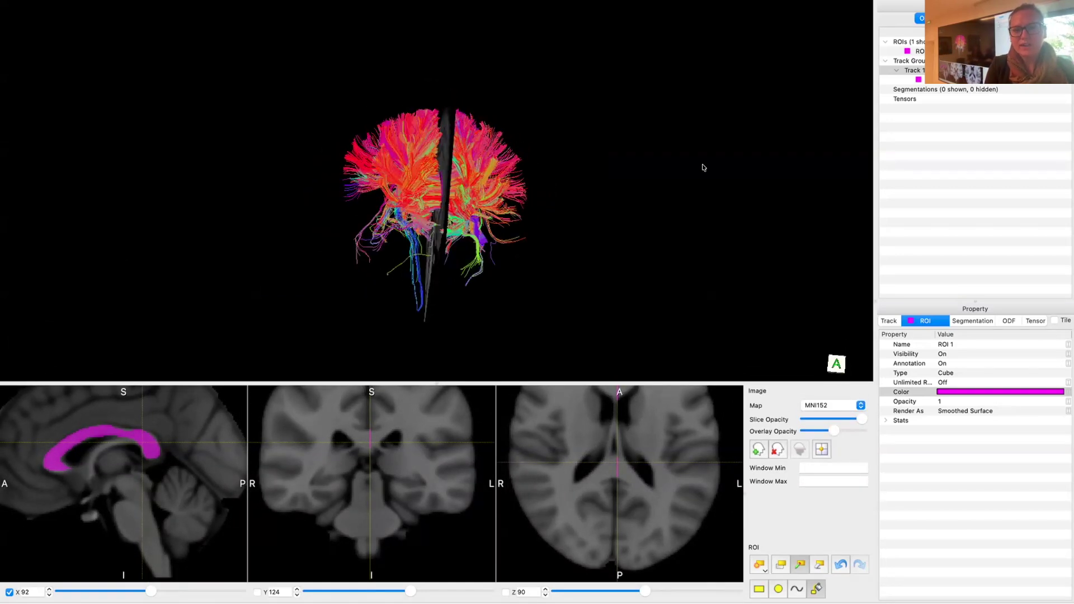
click(257, 591)
mouse_move(529, 297)
mouse_down()
mouse_move(532, 287)
mouse_move(558, 303)
mouse_move(548, 304)
mouse_up()
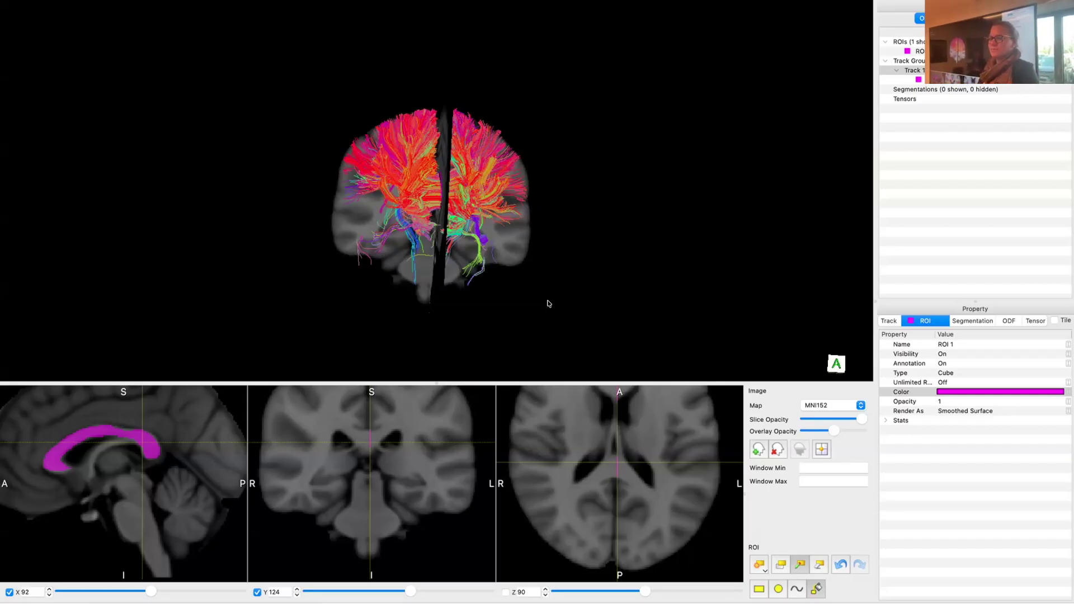
Turn the 3D view to the left side of the brain and hide the coronal slice
drag(548, 302, 63, 168)
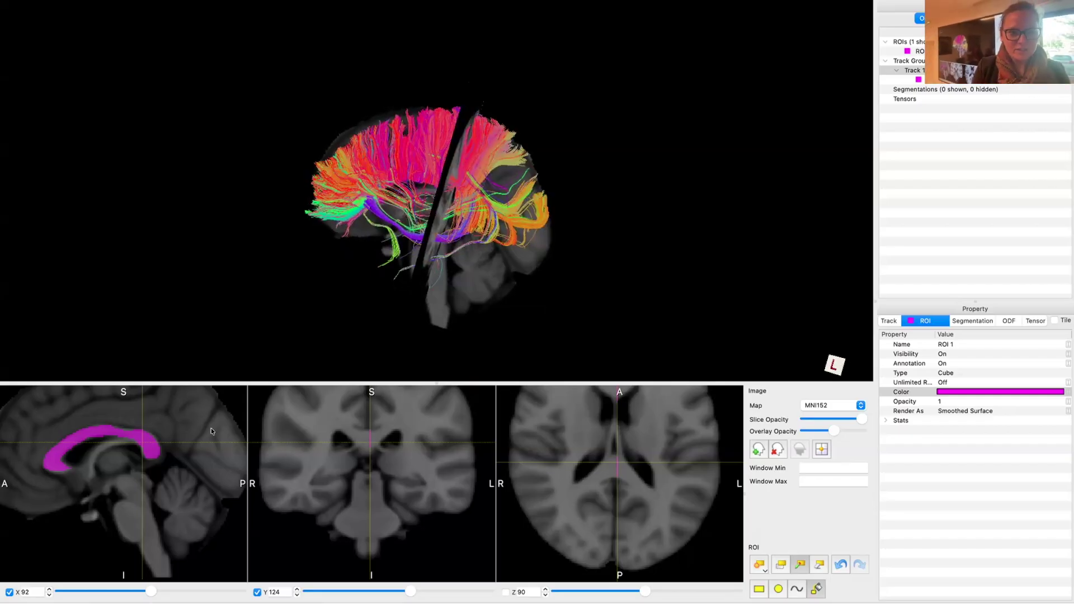
click(257, 591)
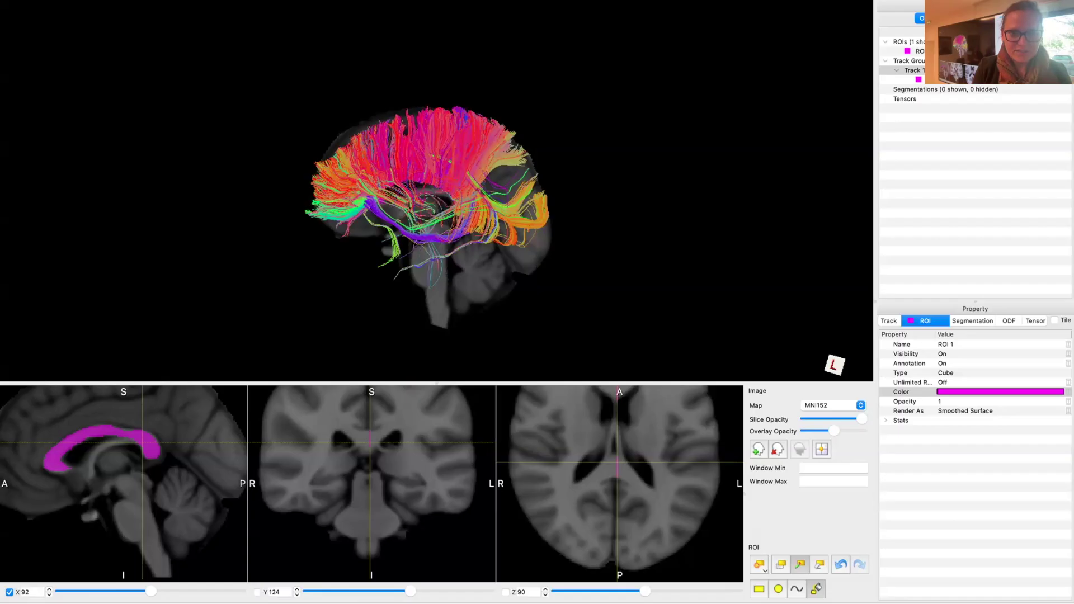
drag(448, 252, 561, 285)
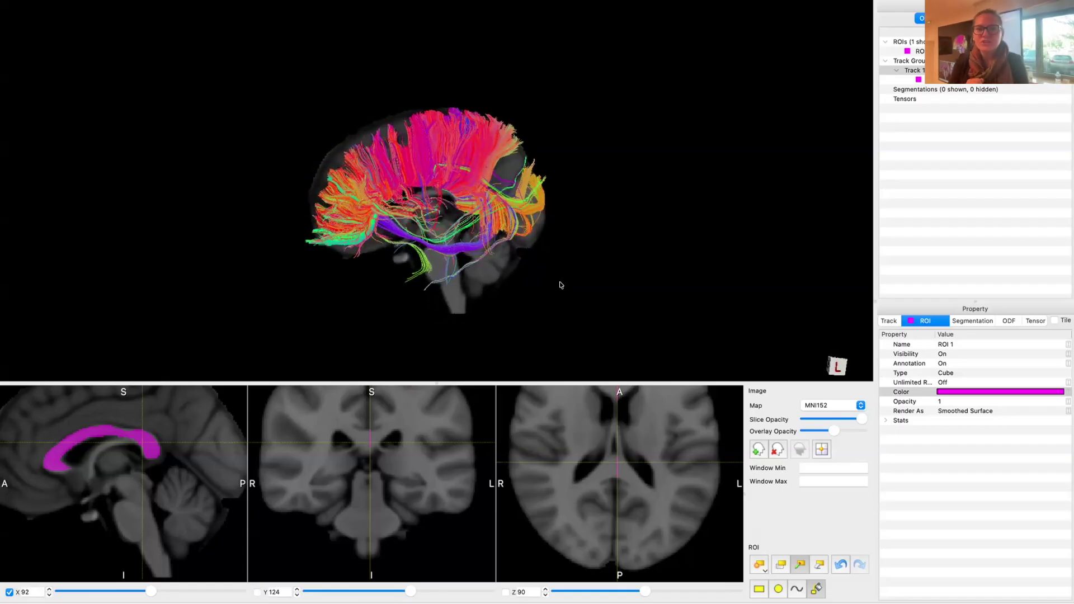
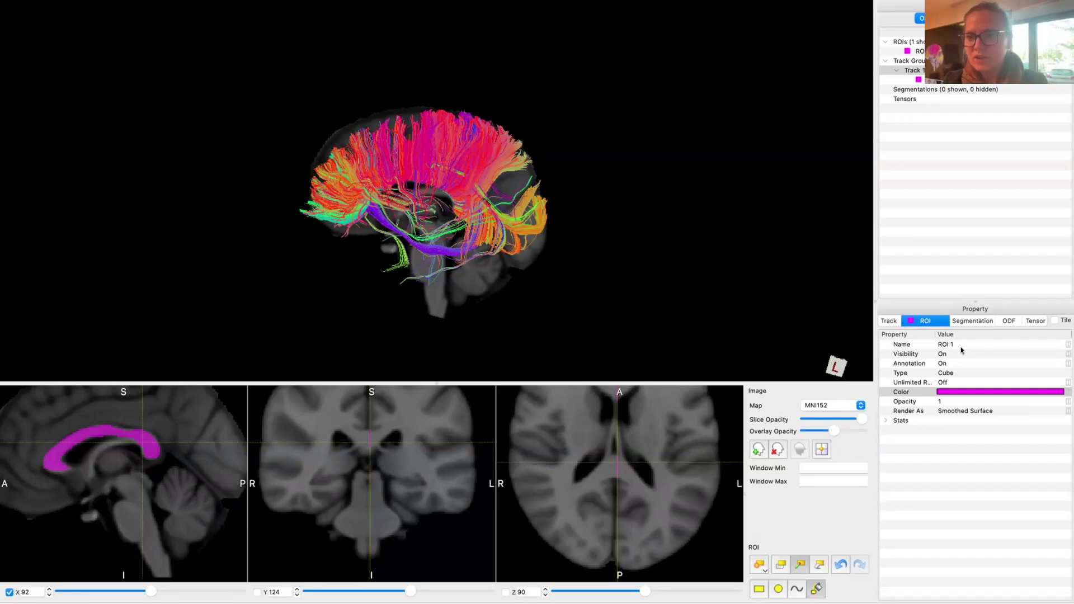
Rename the corpus callosum ROI as CC
click(910, 60)
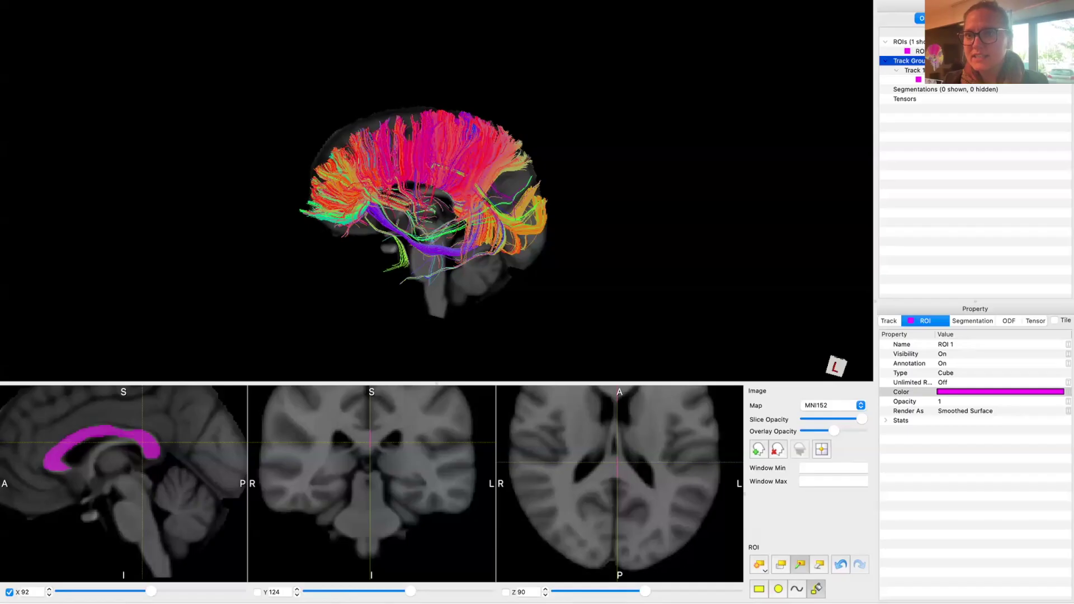
click(919, 51)
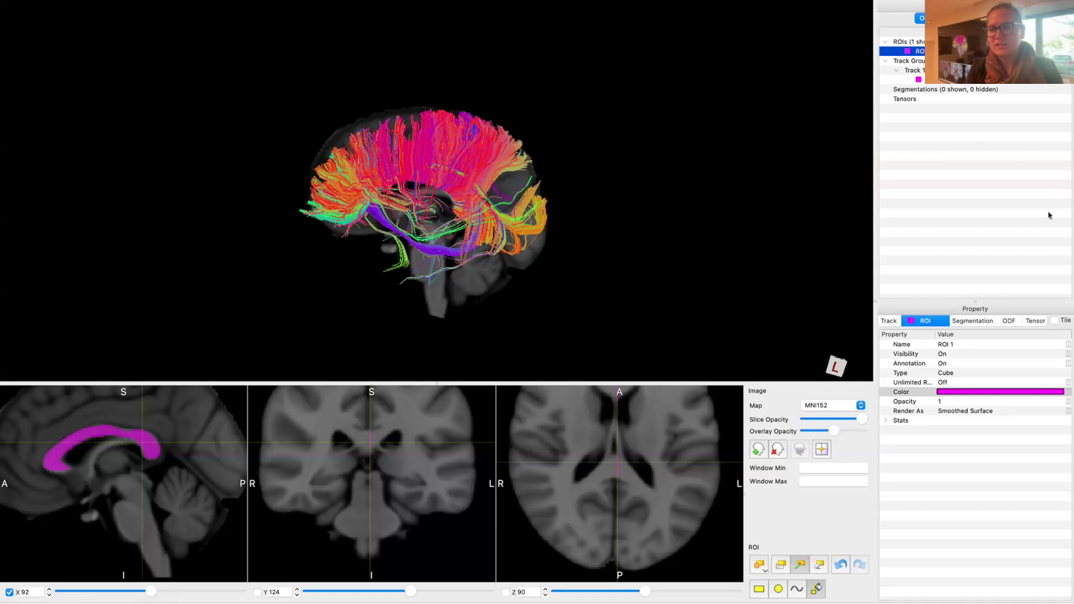
click(954, 345)
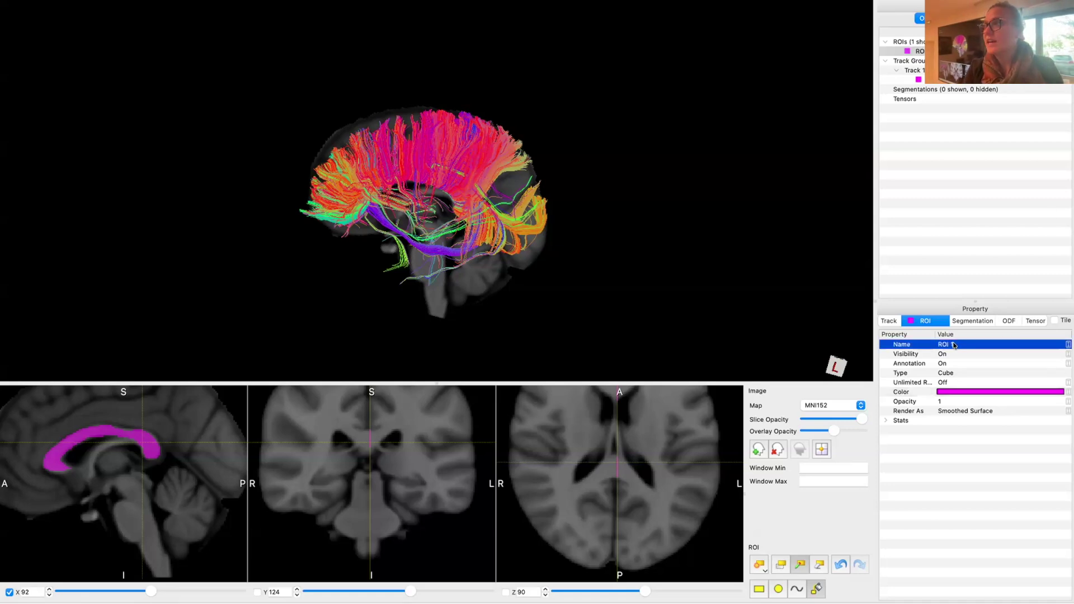
click(949, 345)
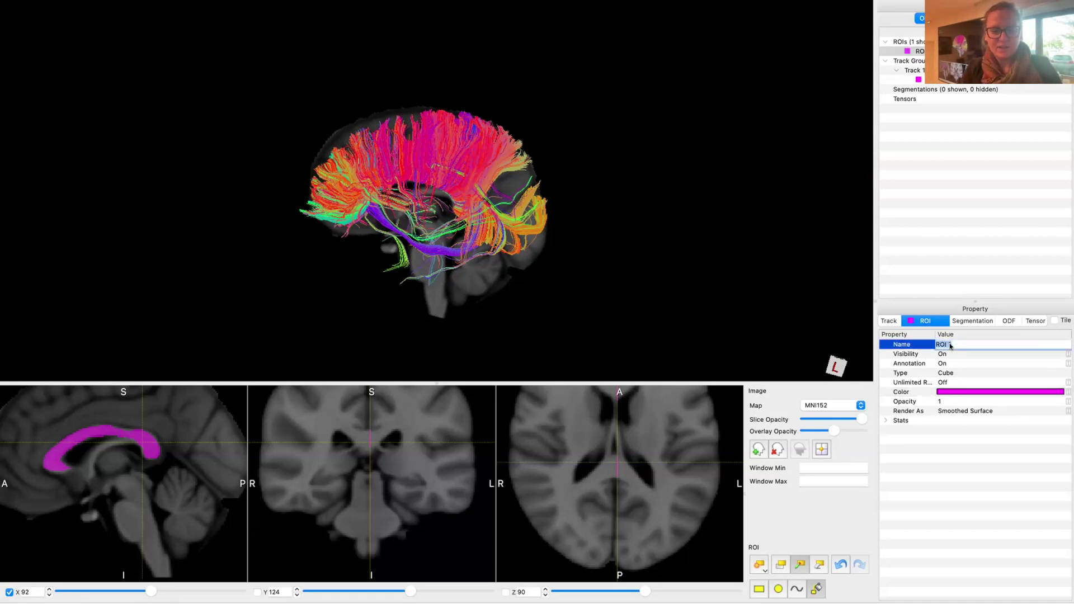
text(CC)
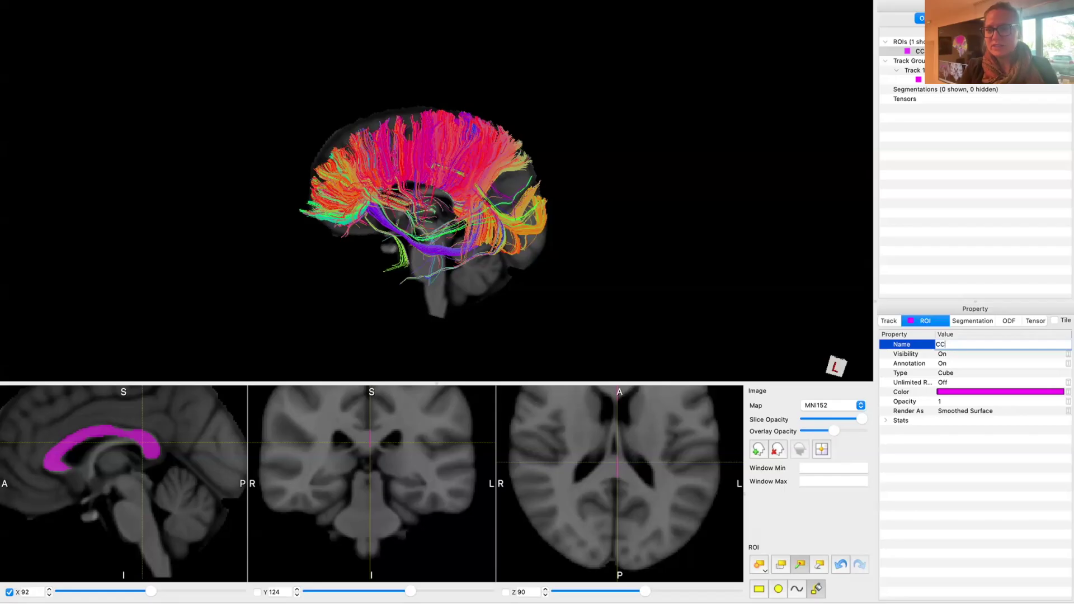
key(Return)
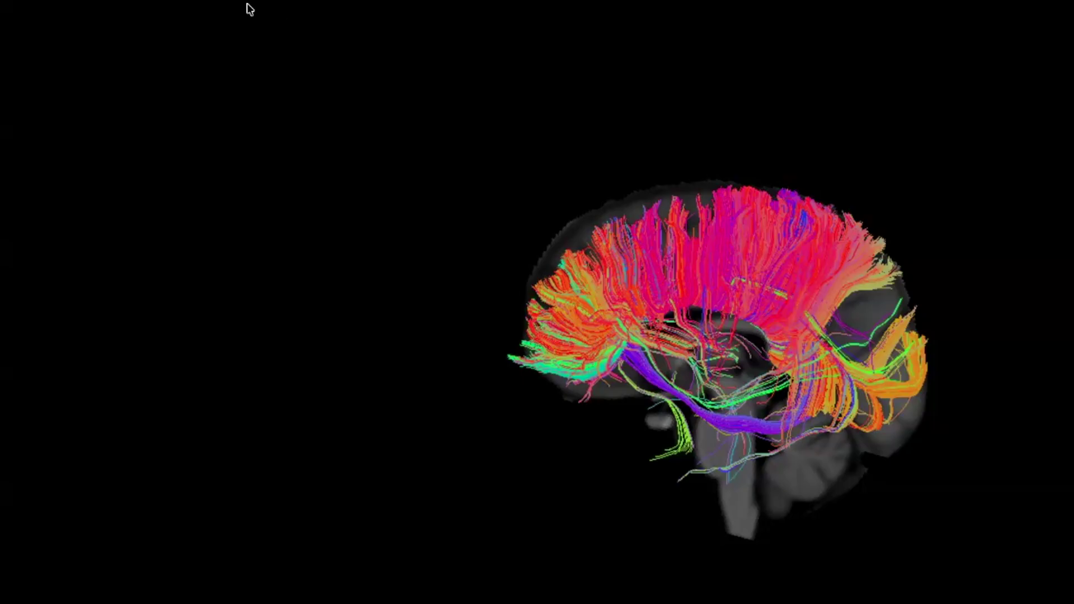
Save the scene as WS_BDX in the Workshop2025 folder, letting all unsaved hand-drawn ROIs be saved automatically
mouse_move(176, 7)
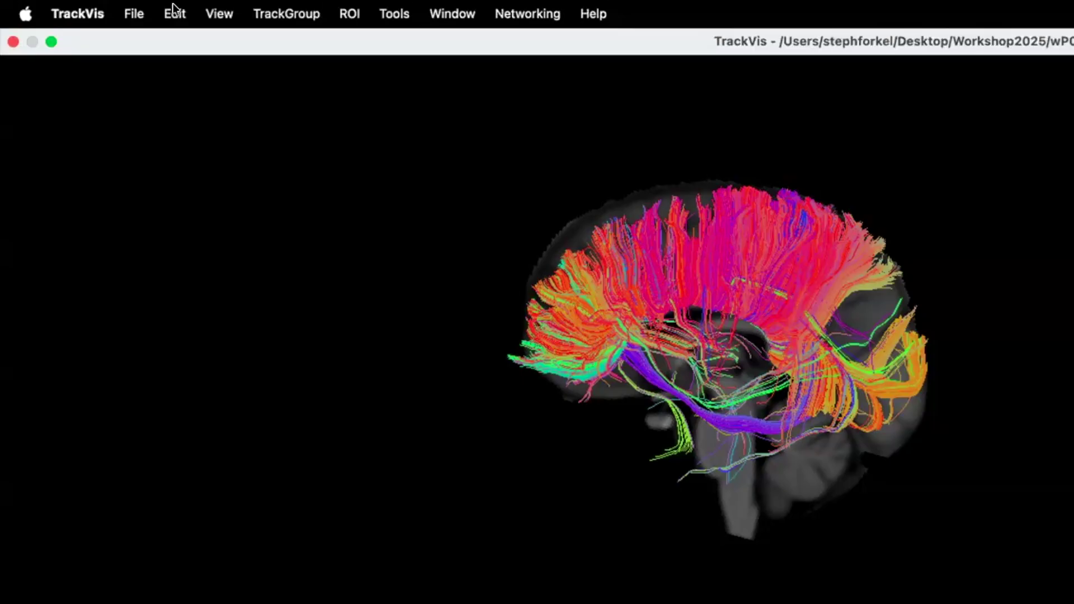
click(134, 11)
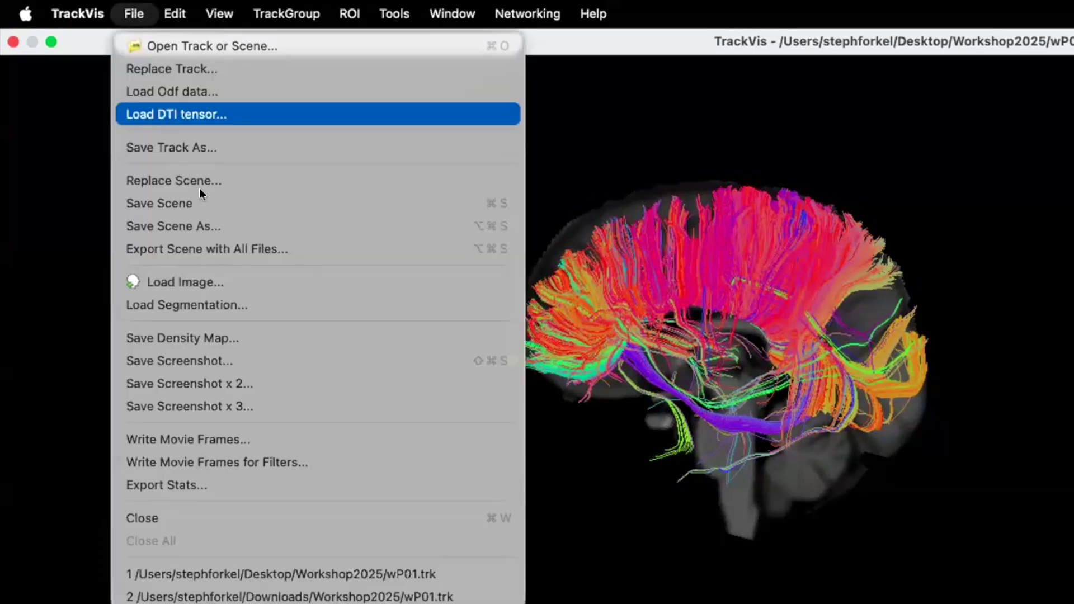
click(275, 222)
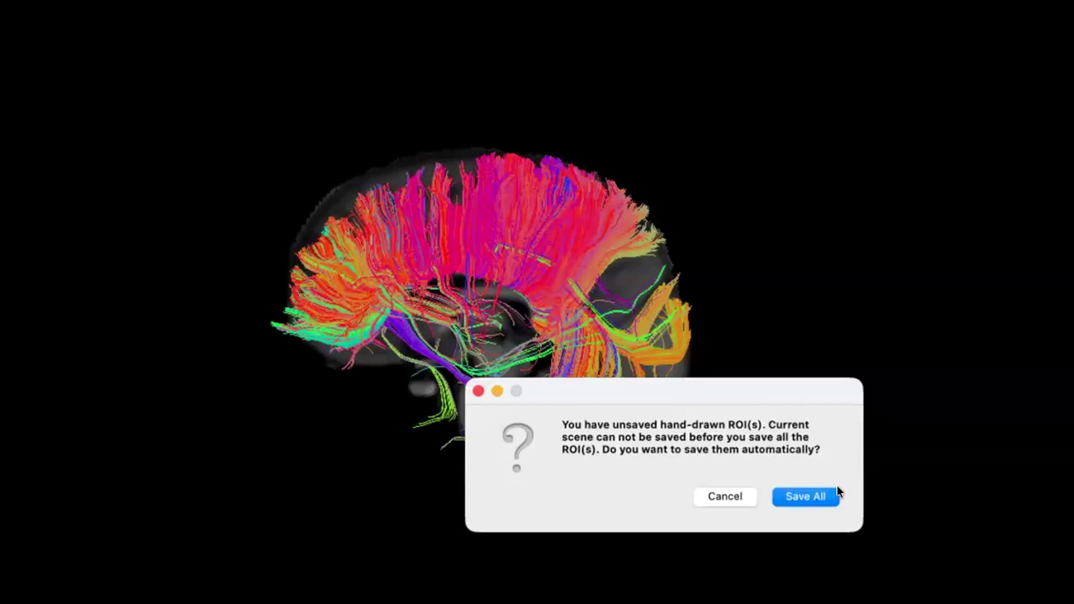
click(807, 496)
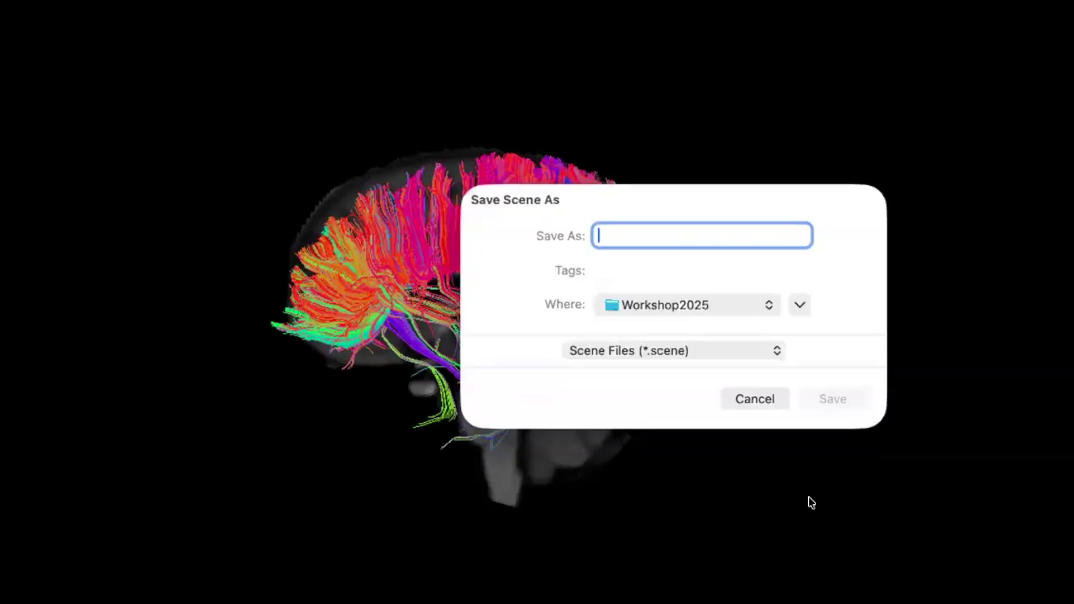
text(WS_BDX)
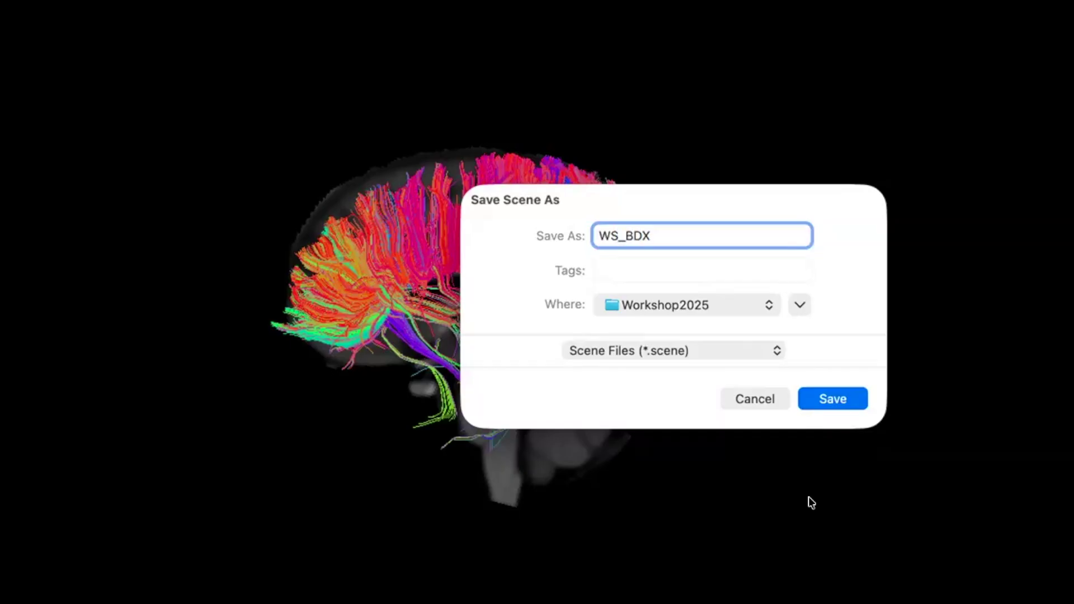
key(Return)
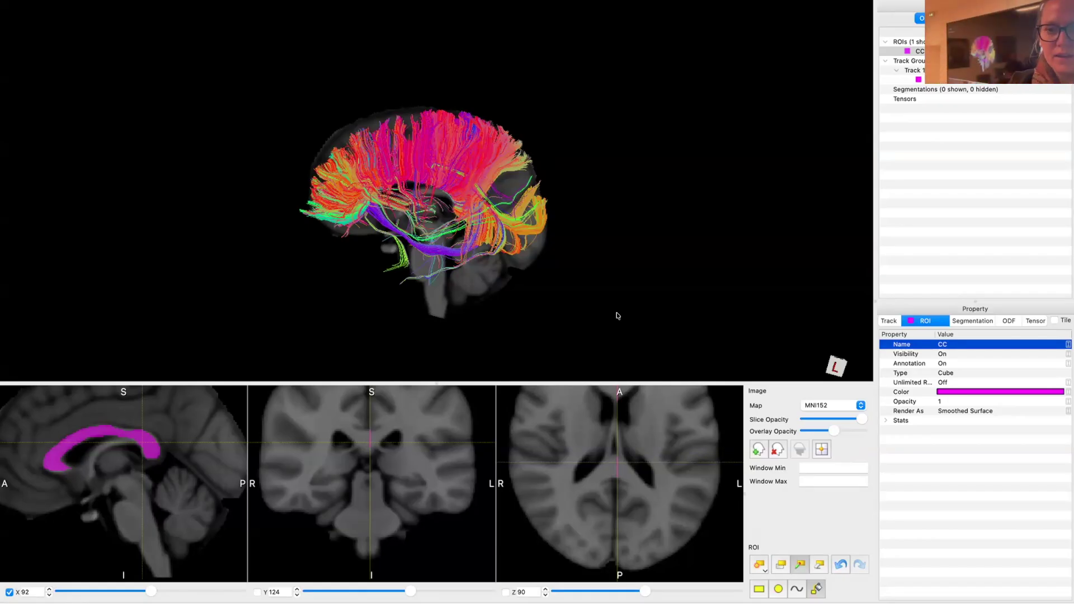
Add a sphere ROI at center [92 102 77] and enlarge its radius to about 16
click(797, 566)
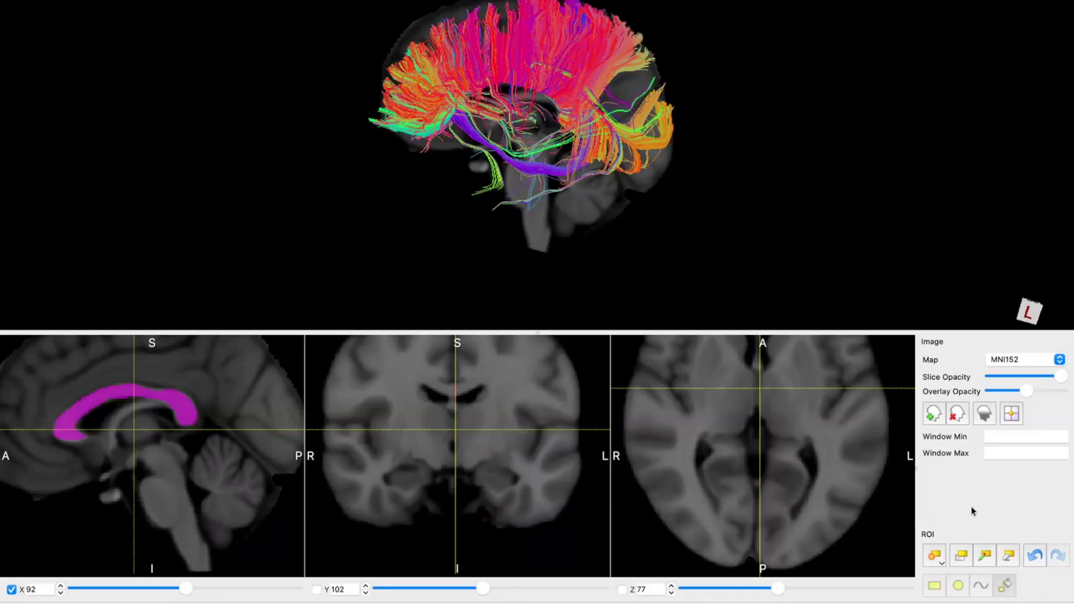
click(929, 549)
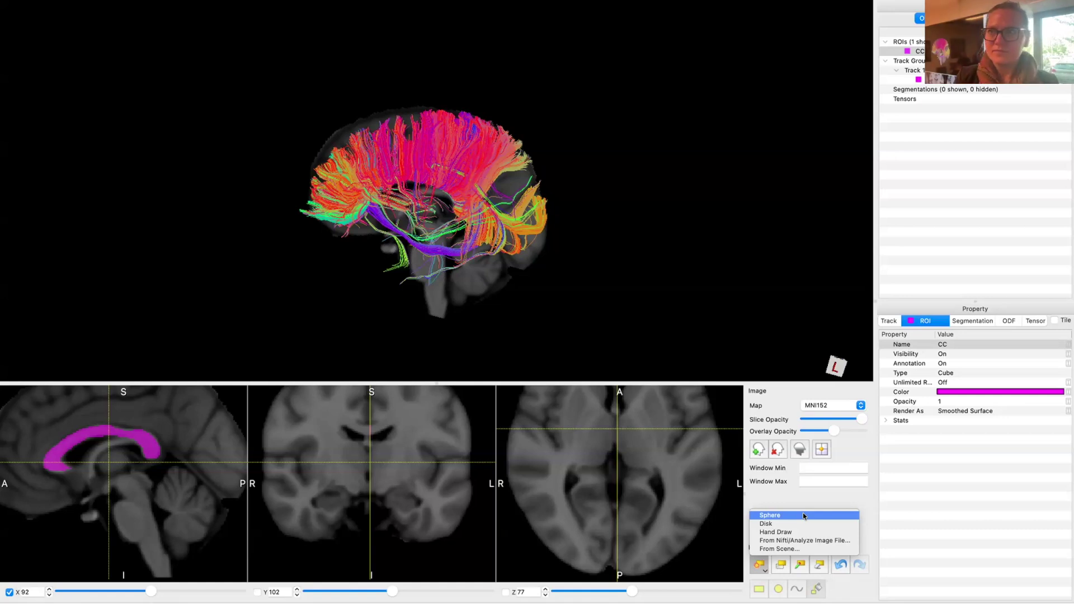
click(803, 515)
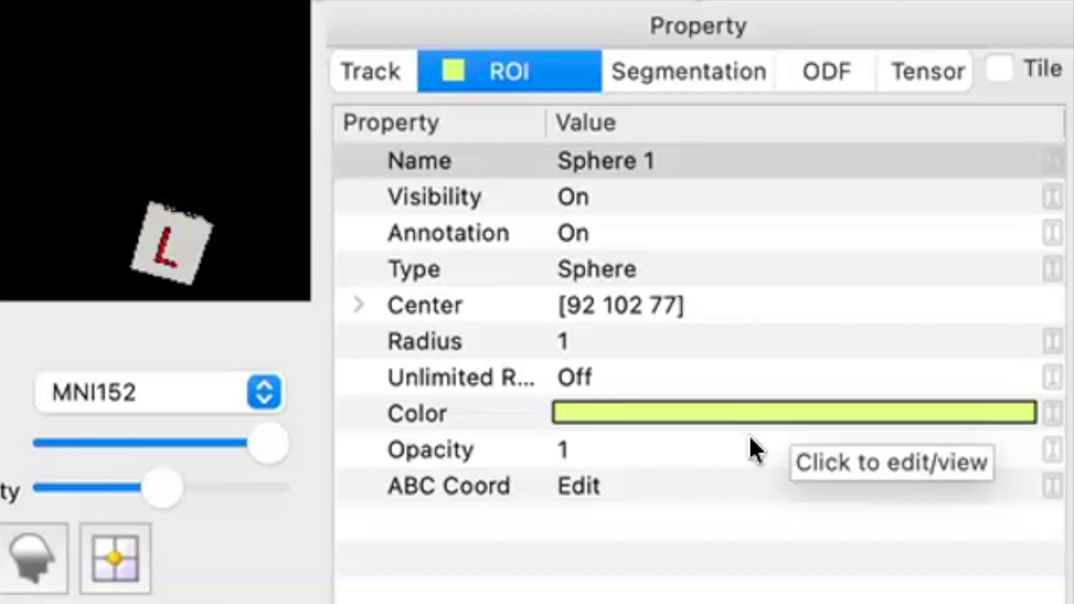
click(692, 326)
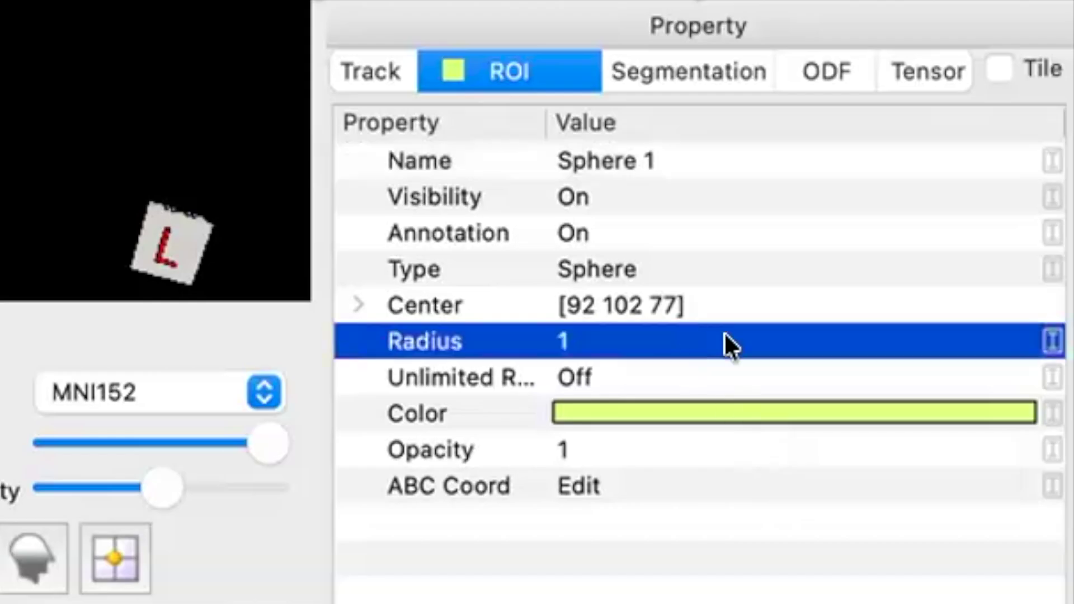
click(747, 344)
mouse_move(712, 343)
mouse_down()
mouse_move(745, 338)
mouse_move(726, 338)
mouse_up()
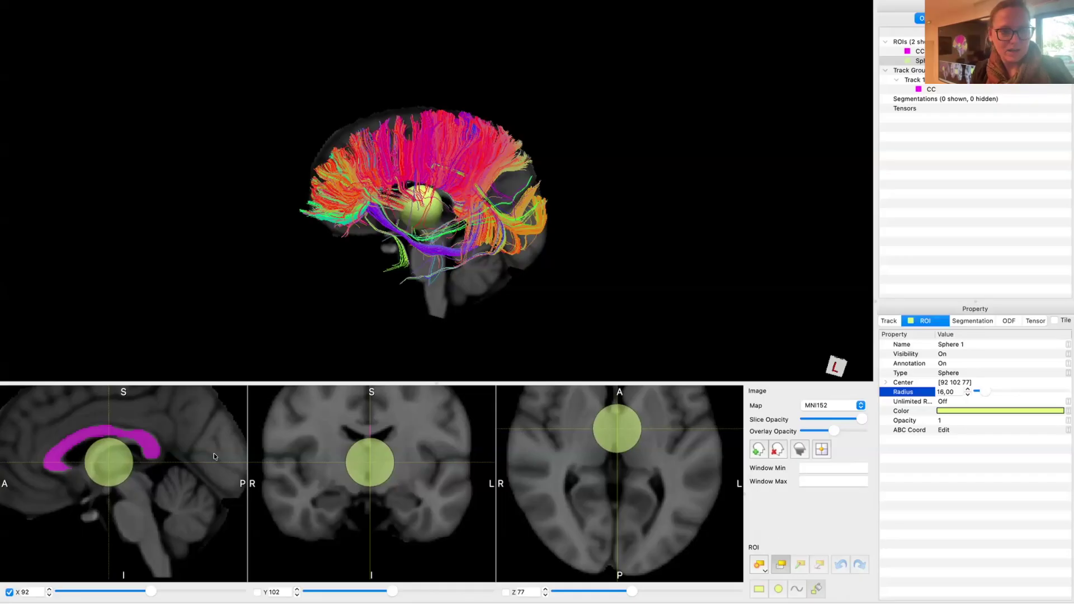
Move the sphere ROI beneath the corpus callosum to center [92 104 69] and set its radius to 22
drag(112, 464, 116, 473)
drag(985, 392, 987, 393)
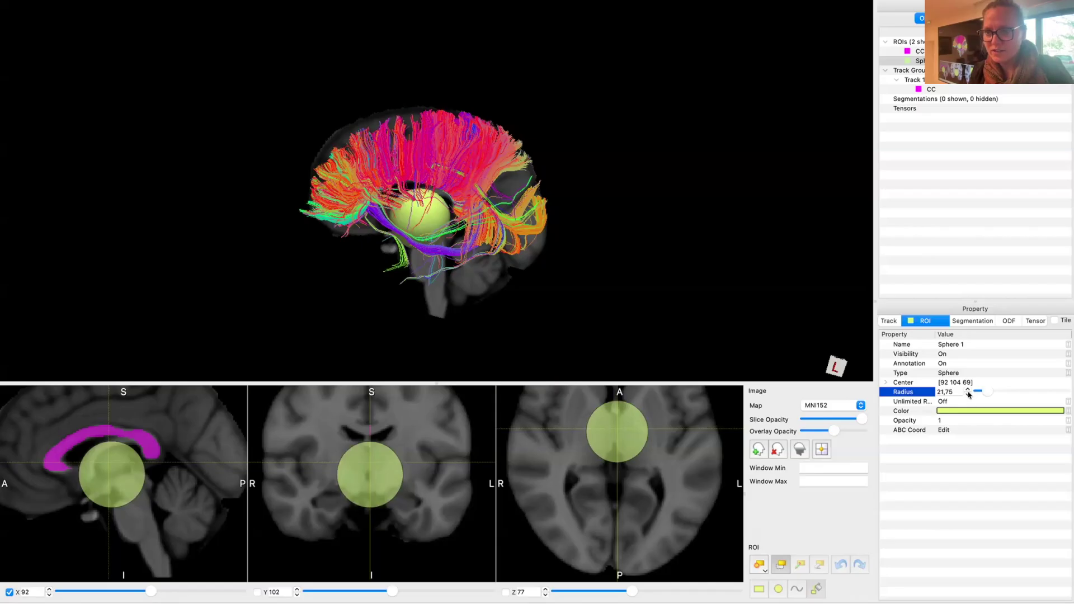
click(966, 390)
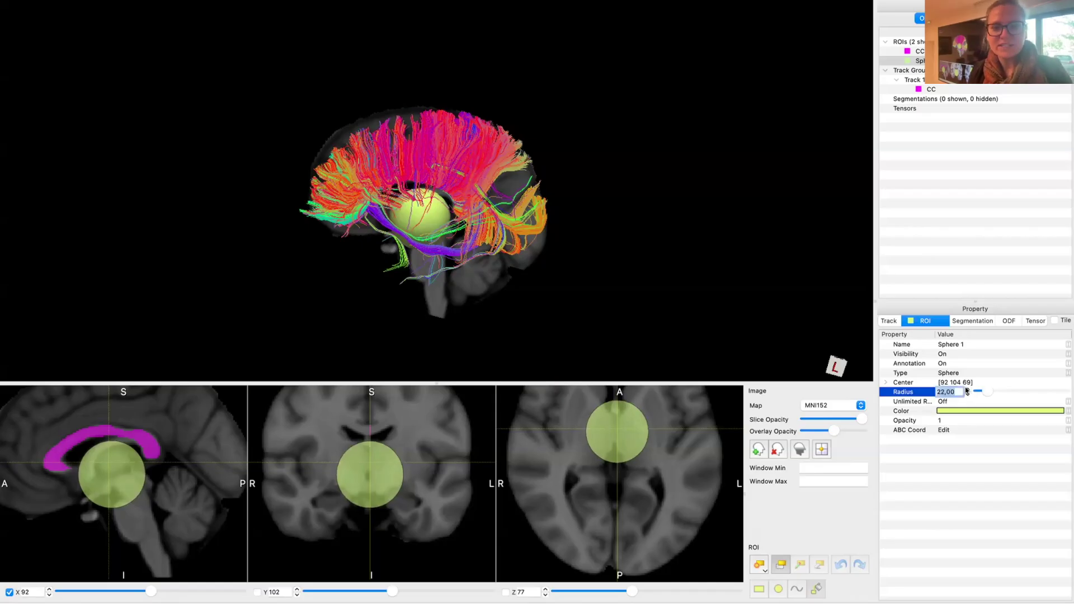
click(556, 391)
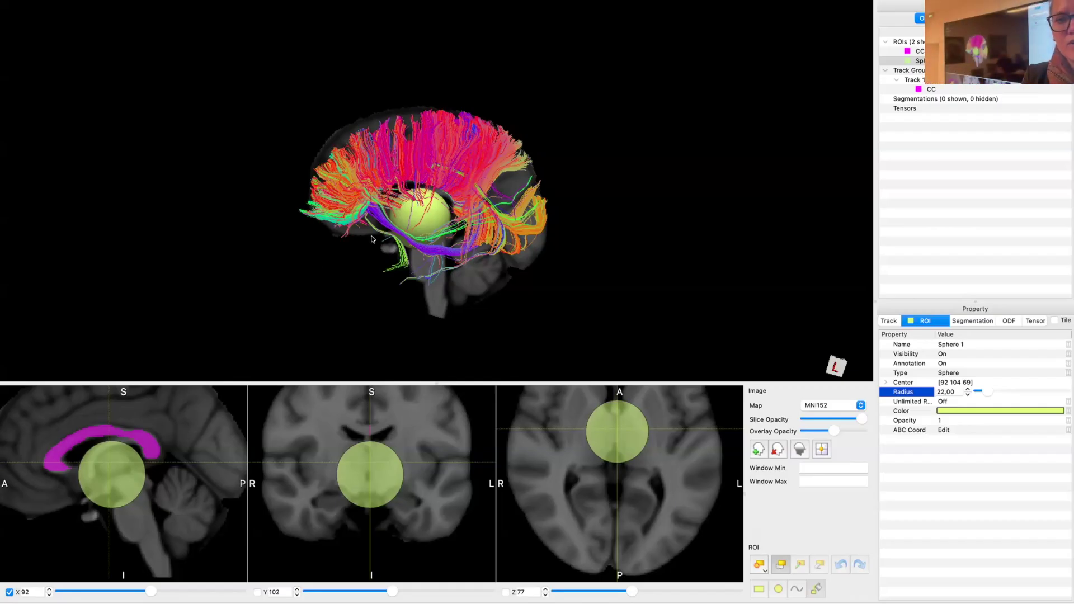
Check the sphere from the right side, set its radius to 23.25 and lower its center to [92 104 67]
drag(457, 224, 471, 241)
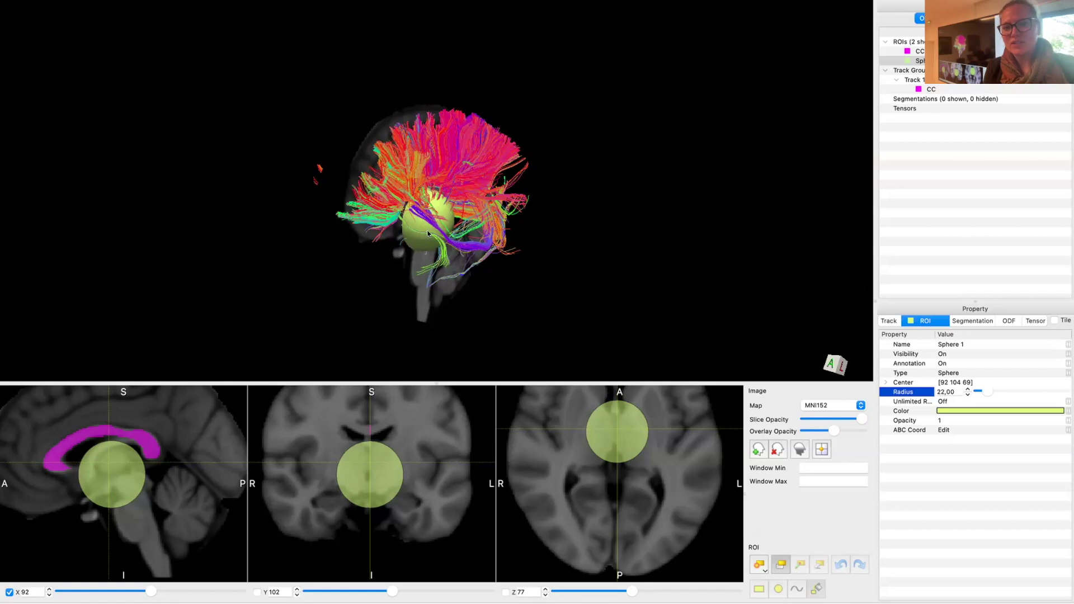
drag(428, 233, 399, 225)
drag(614, 259, 770, 240)
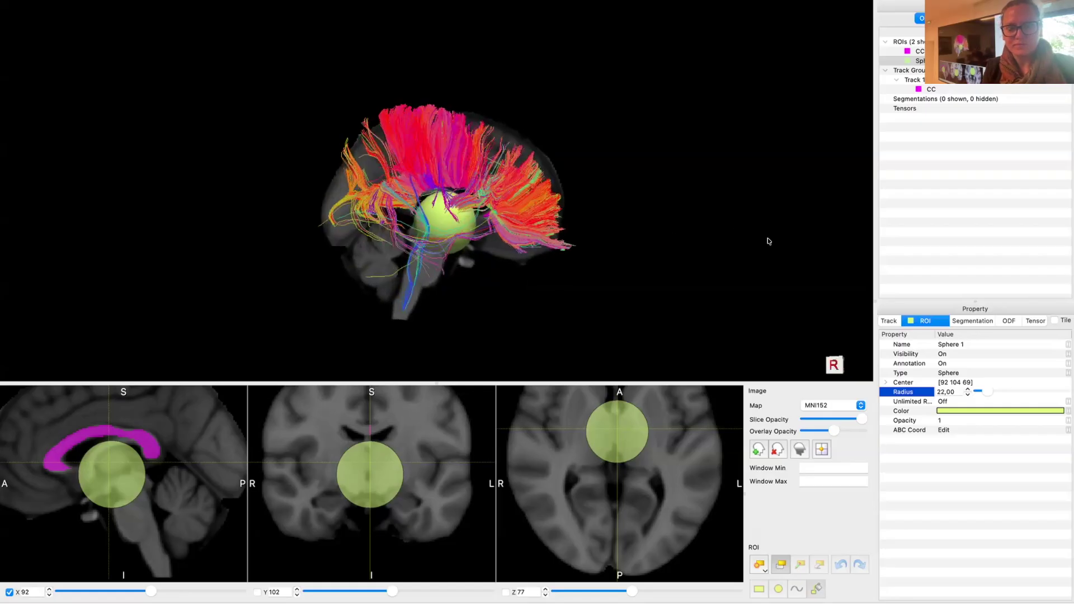
click(967, 388)
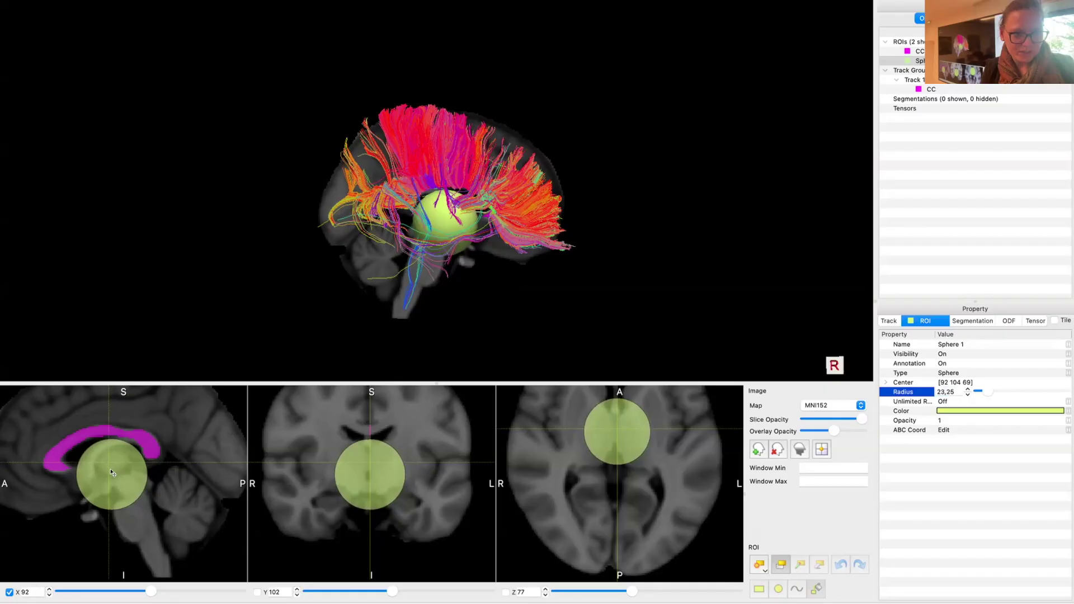
drag(112, 469, 112, 472)
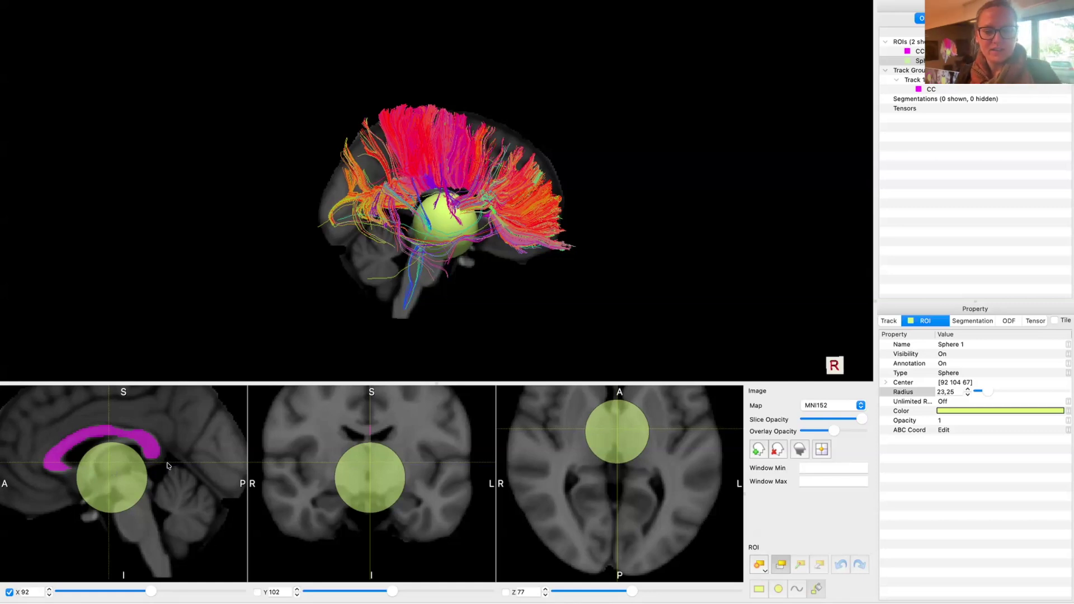
click(971, 345)
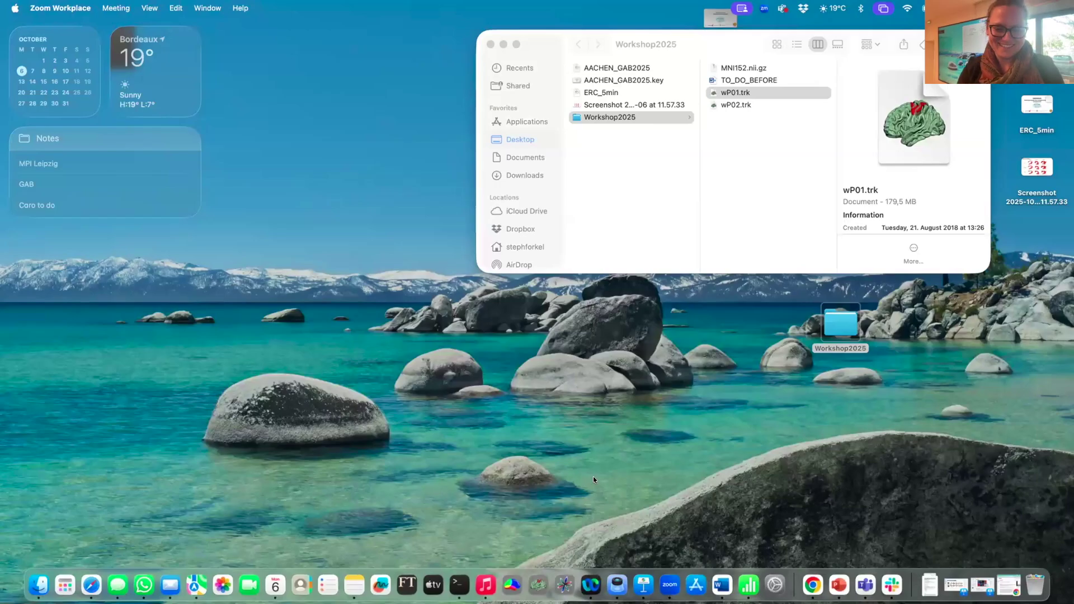
Relaunch TrackVis, enlarge its window to fill the screen and reopen WS_BDX.scene from the Workshop2025 folder
key(super+space)
text(trackVis)
key(Return)
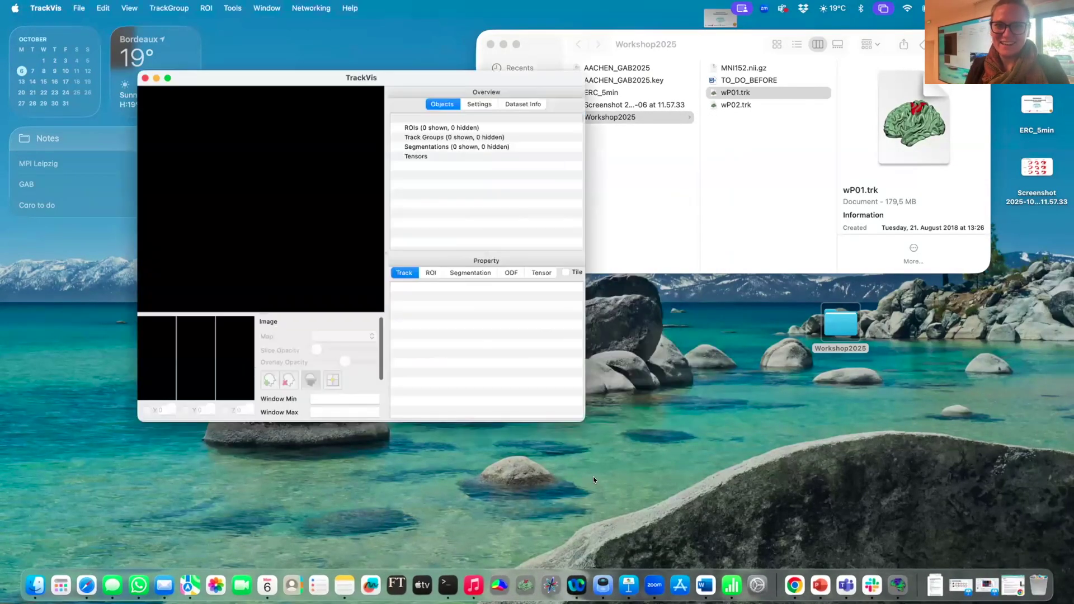
click(168, 79)
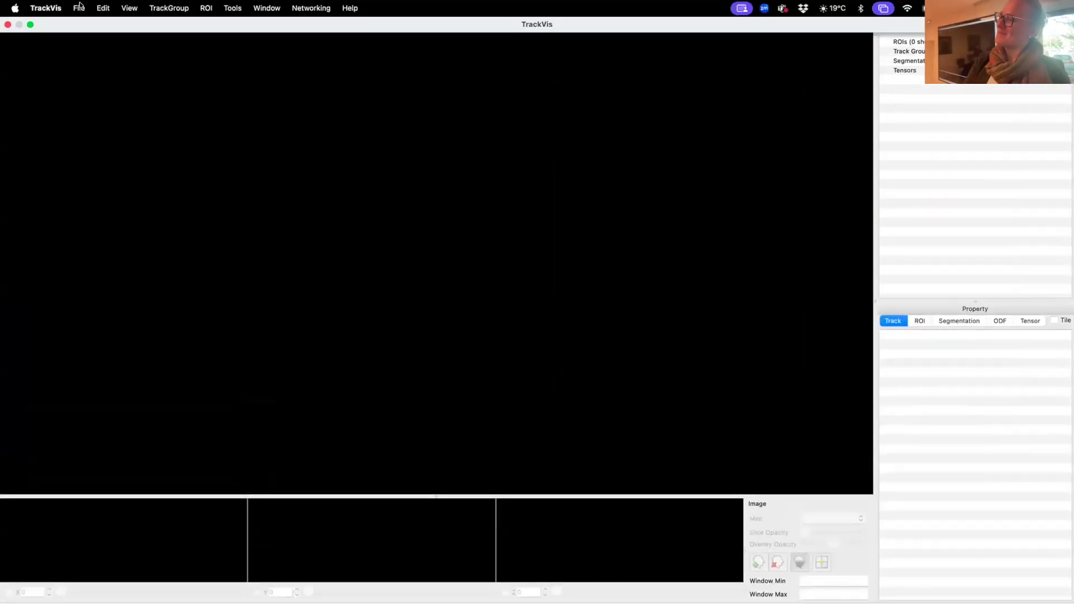
click(79, 8)
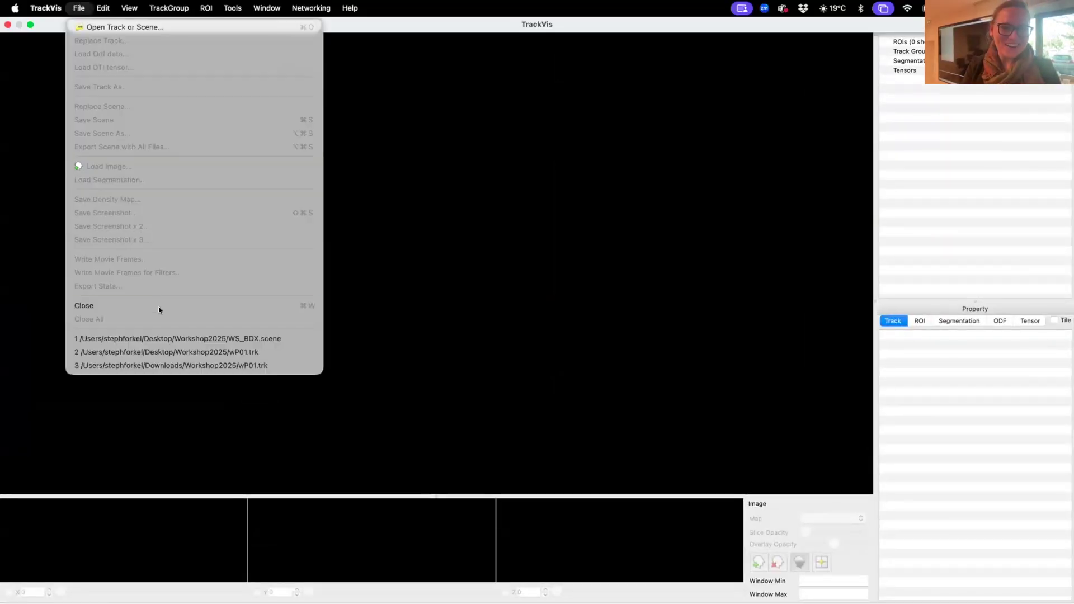
click(206, 338)
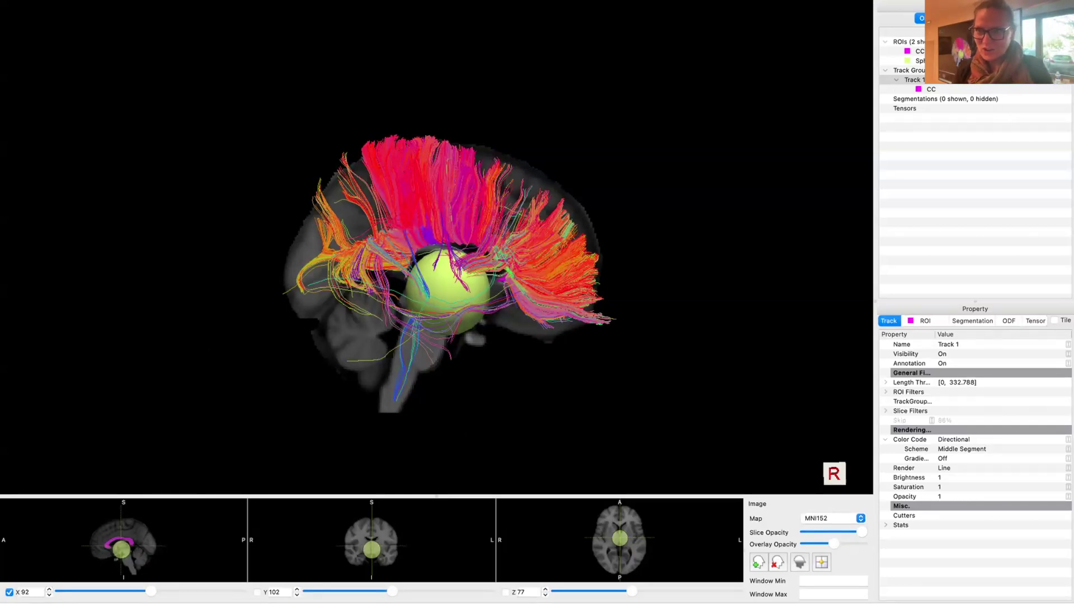
Rename the sphere ROI as NOT_CC
click(951, 61)
click(955, 352)
click(964, 344)
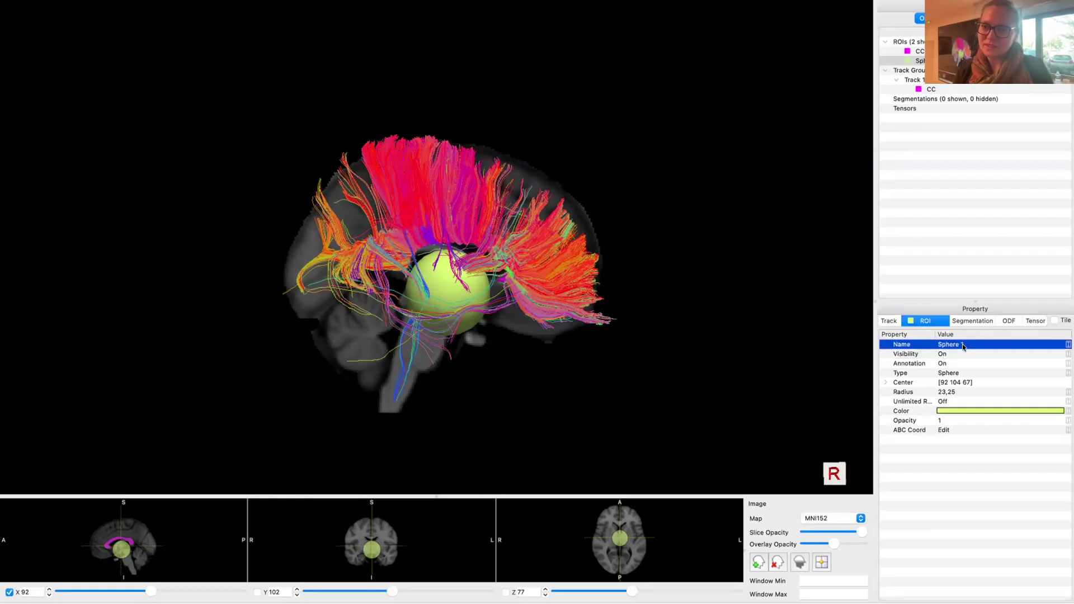
click(963, 344)
text(NOT_CC)
key(Return)
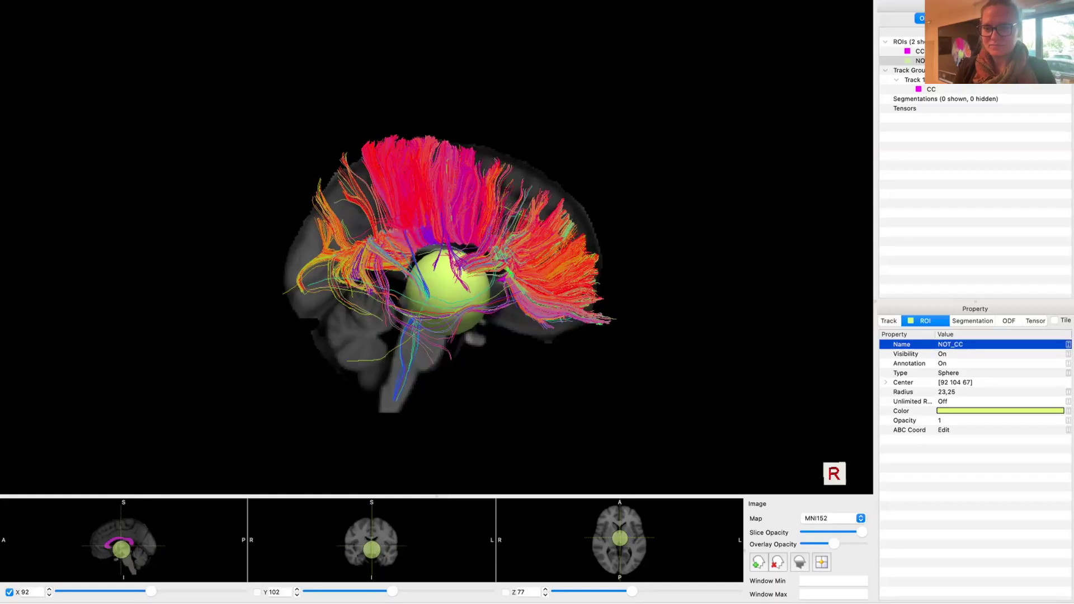
Save the scene as WS_BDX in the Workshop2025 folder, replacing the existing scene file
click(79, 8)
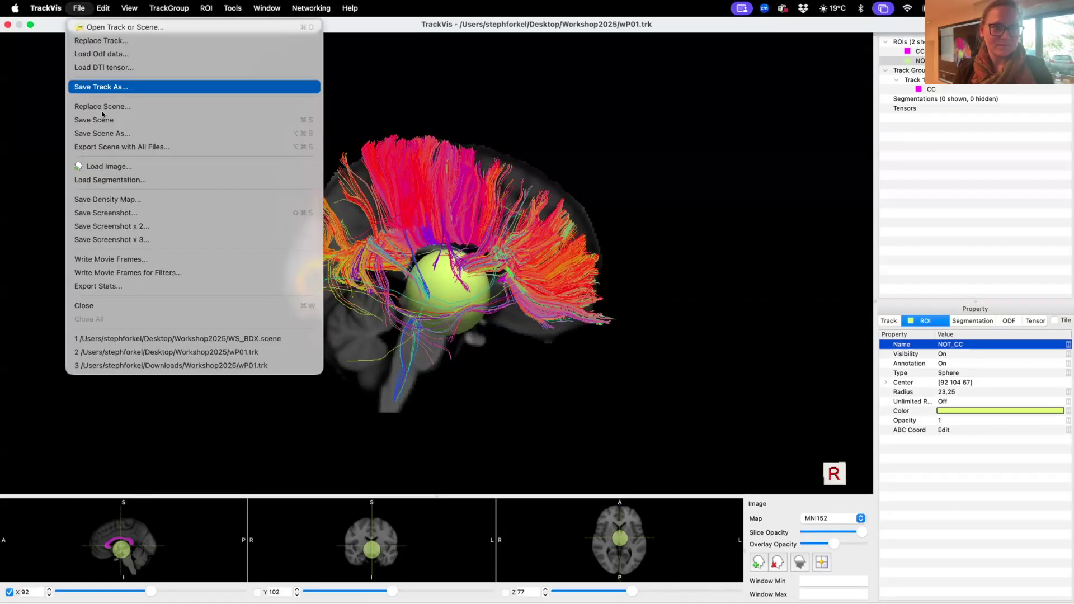
click(179, 137)
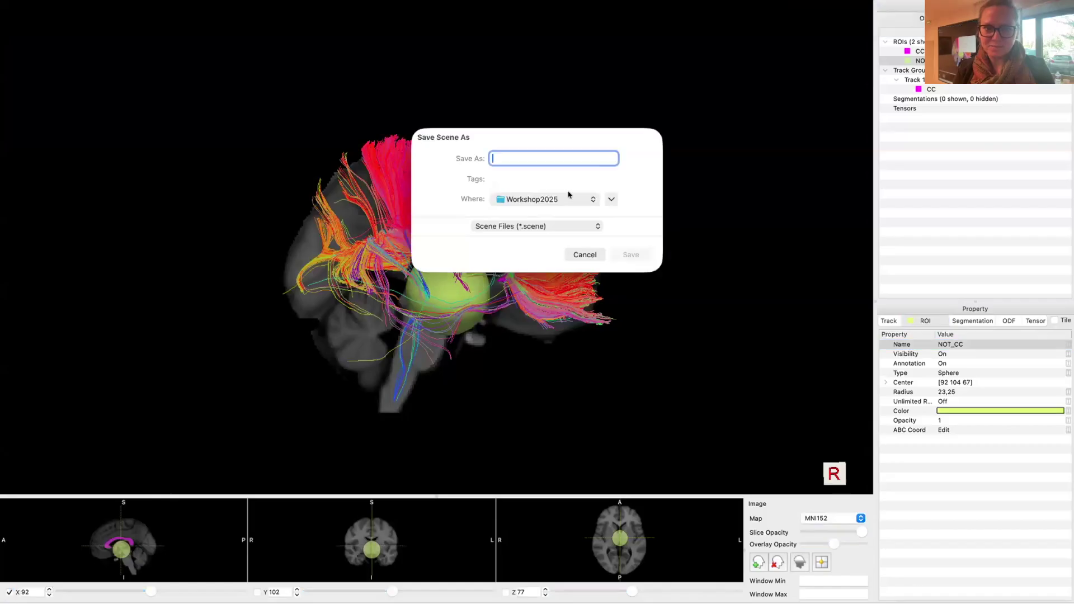
click(611, 199)
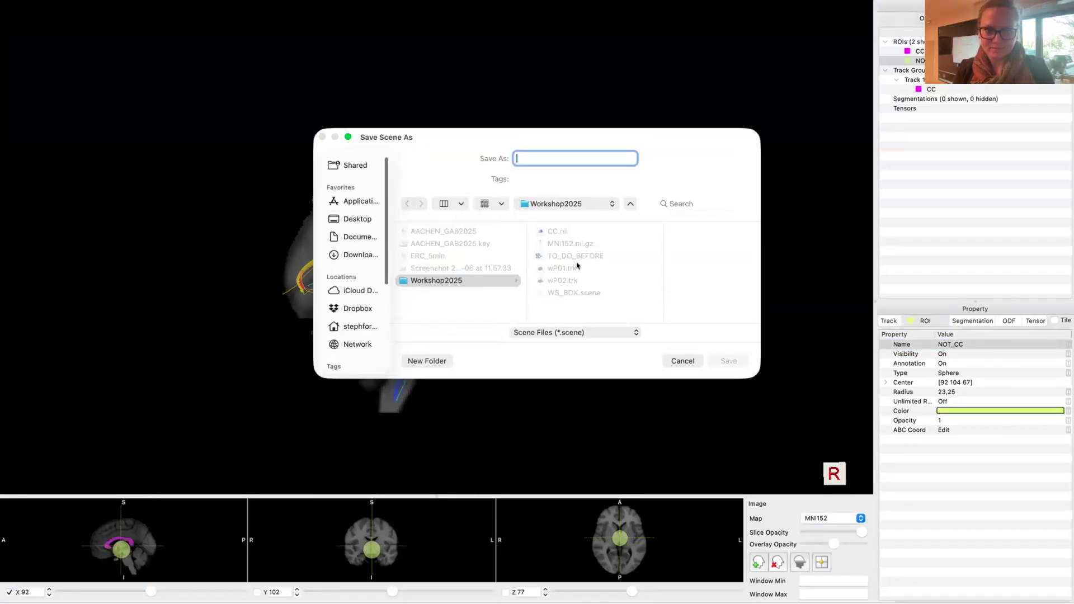
click(567, 292)
click(729, 361)
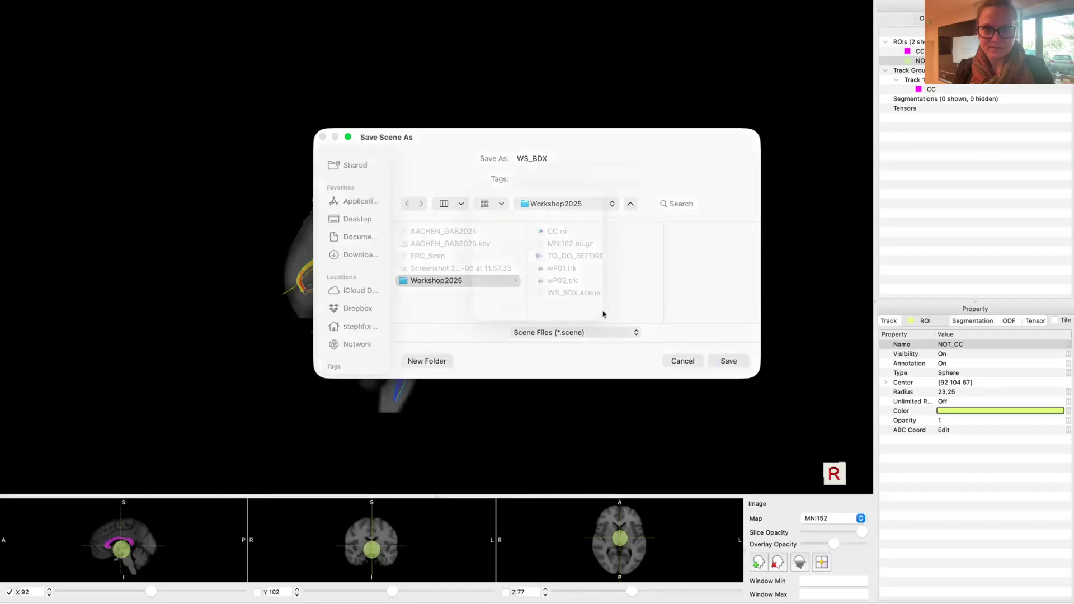
click(579, 311)
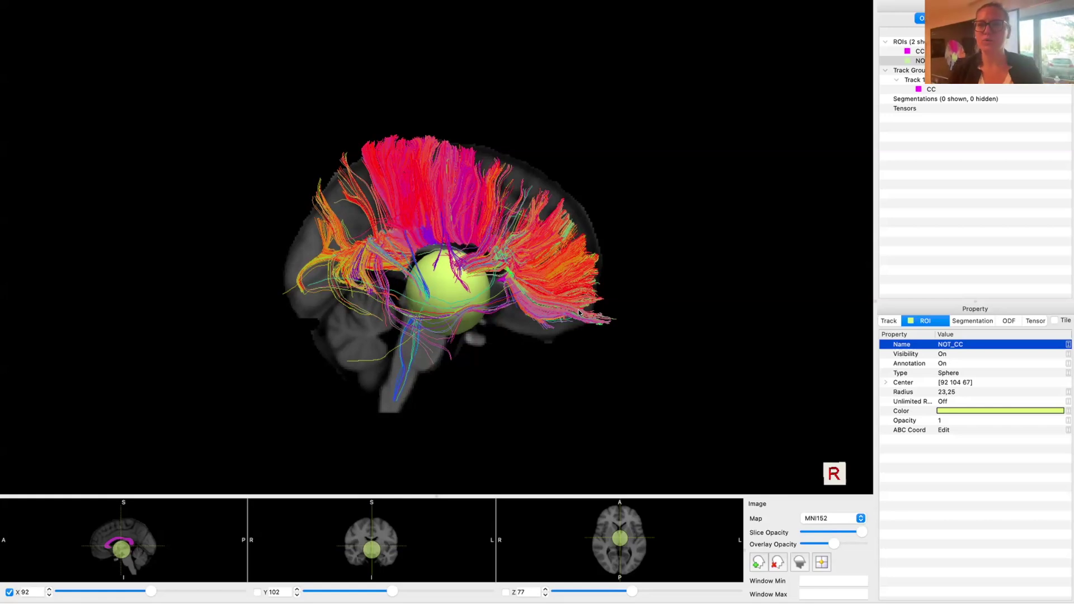
Assign the existing NOT_CC ROI to the Track 1 group
click(917, 80)
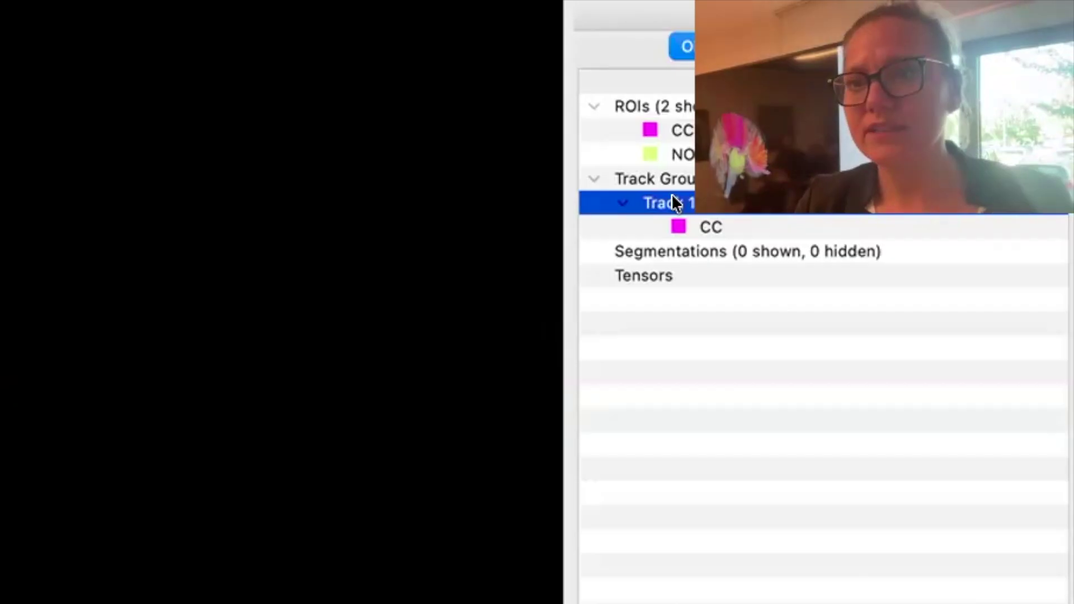
right_click(673, 197)
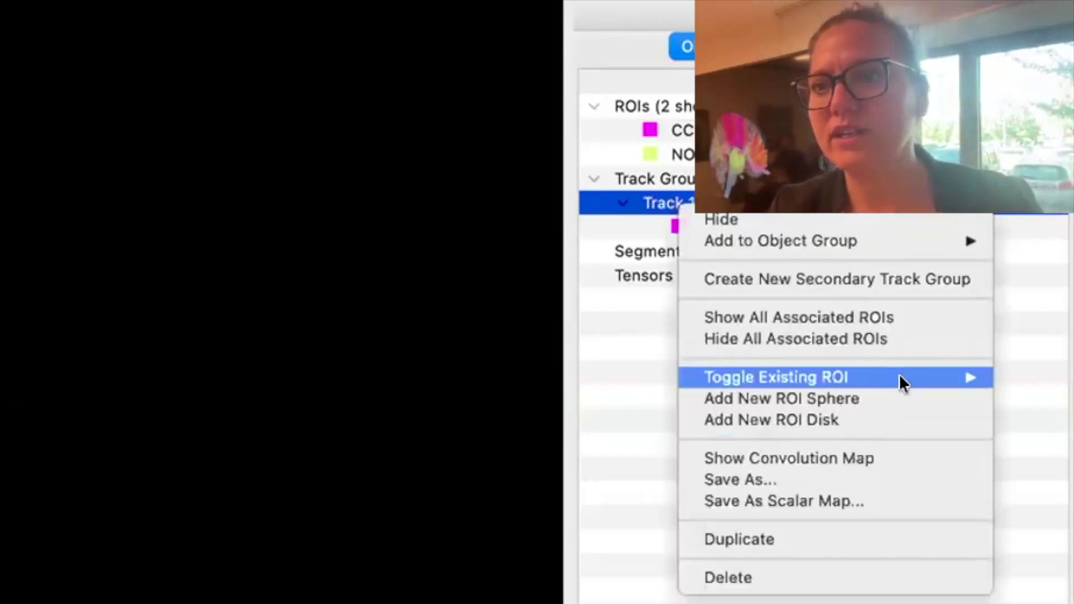
mouse_move(899, 376)
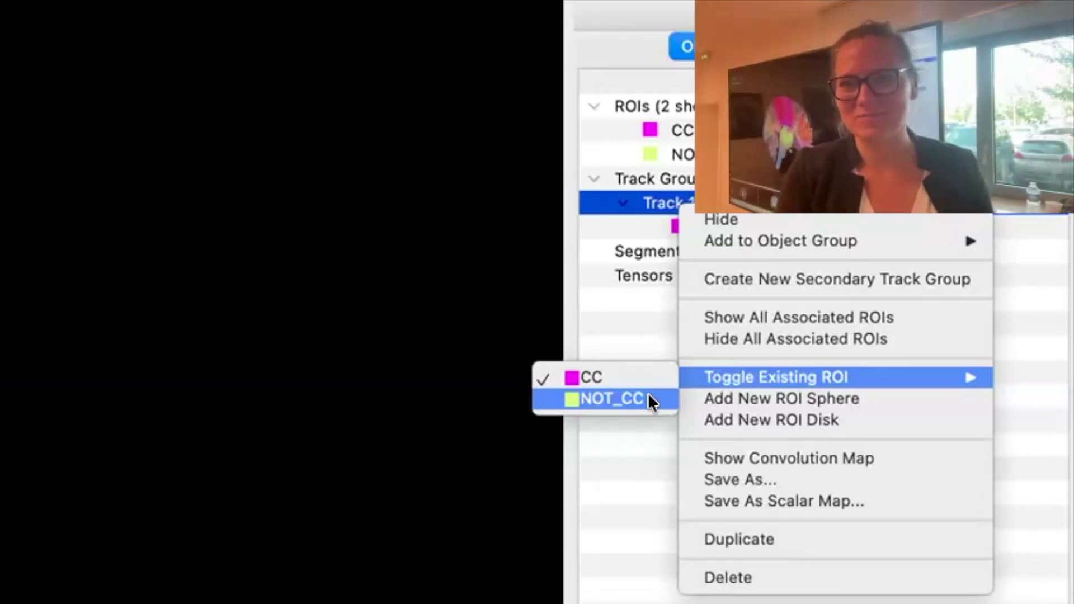
click(648, 392)
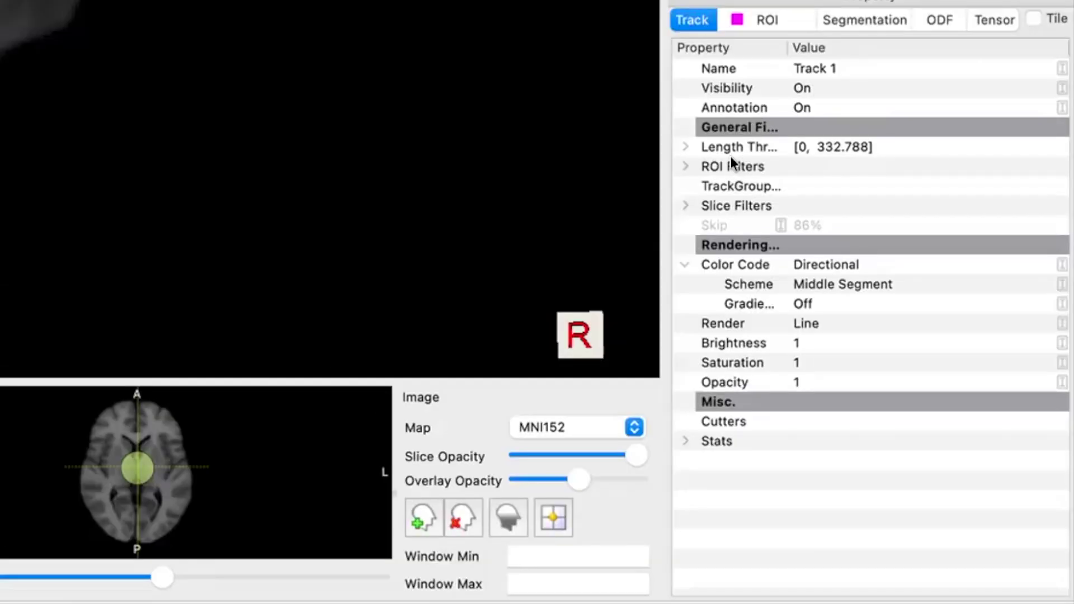
Set Track 1's NOT_CC ROI filter to No Part and inspect the remaining tracts from the left side
click(677, 164)
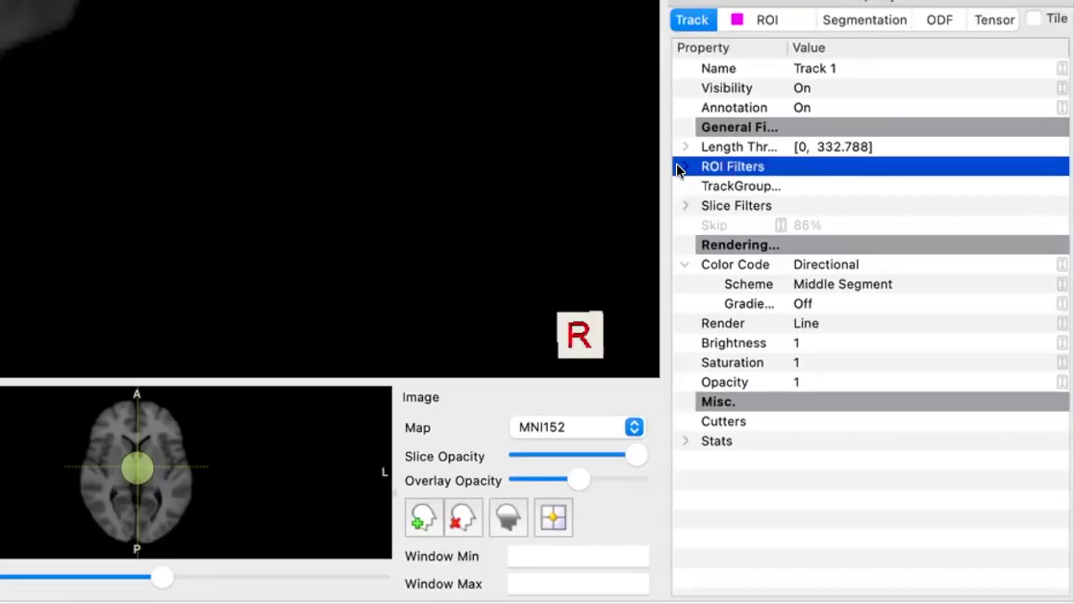
click(681, 166)
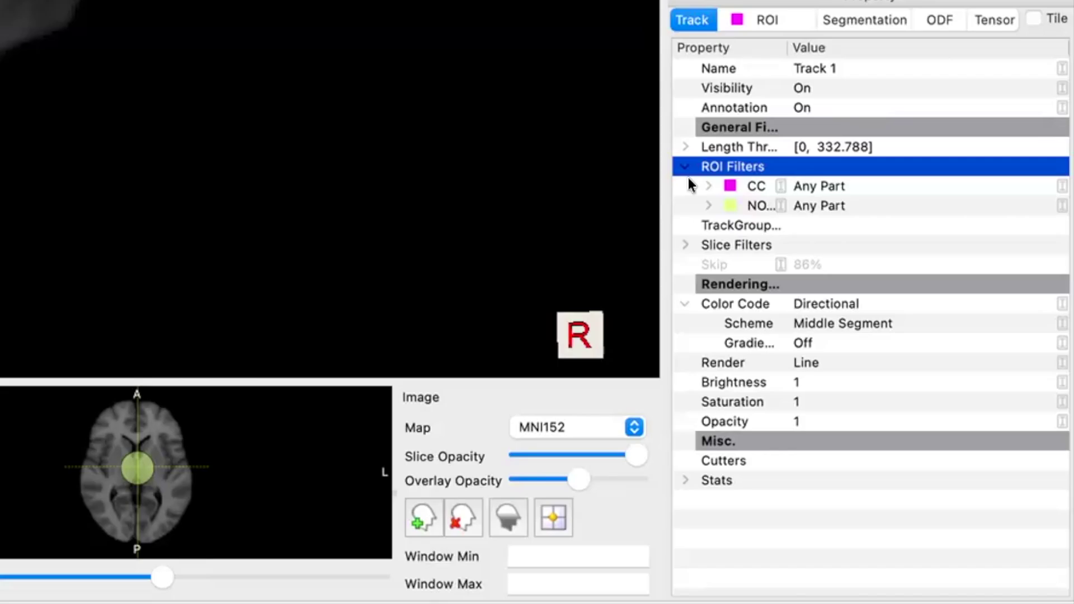
click(851, 206)
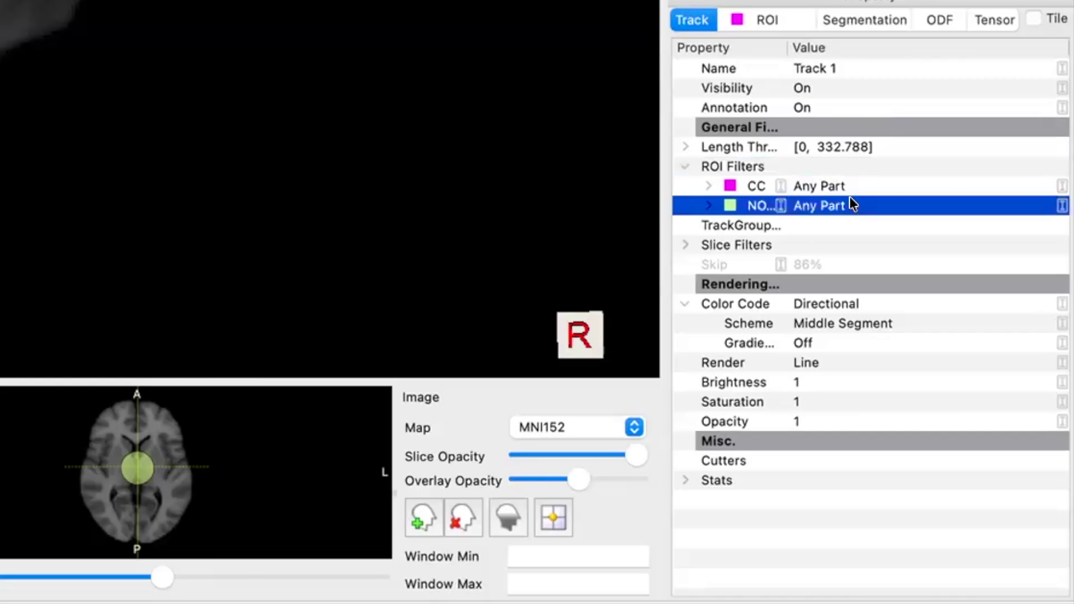
click(868, 205)
click(869, 207)
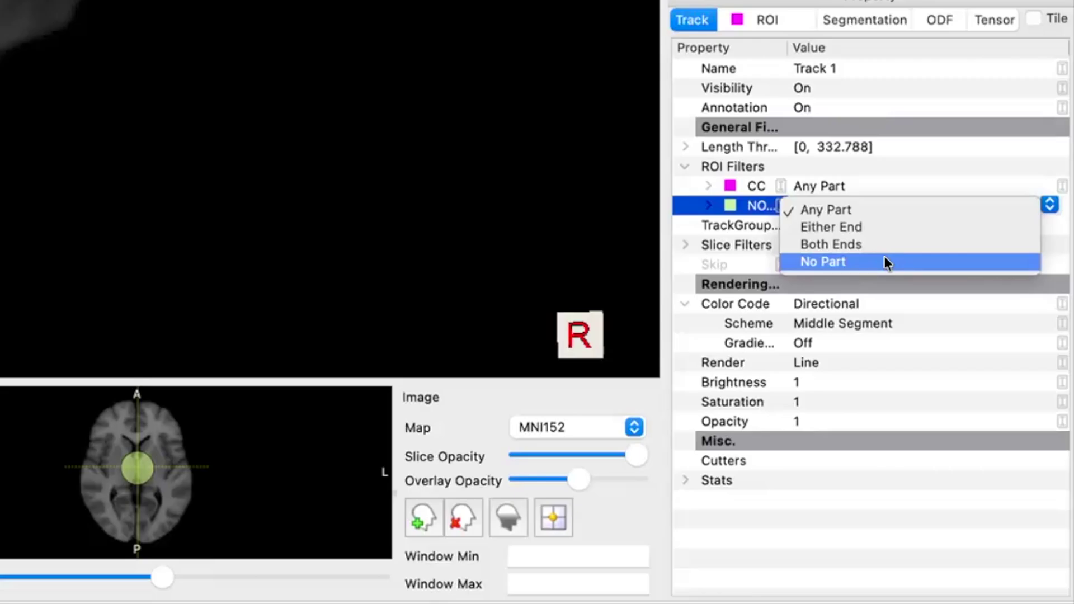
click(884, 258)
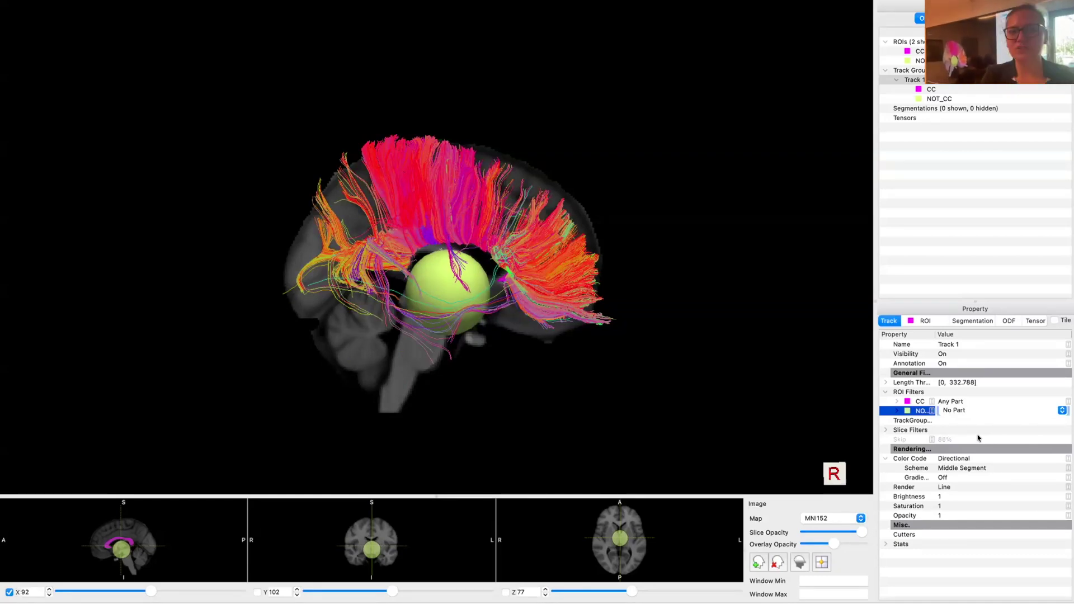
drag(602, 255, 388, 270)
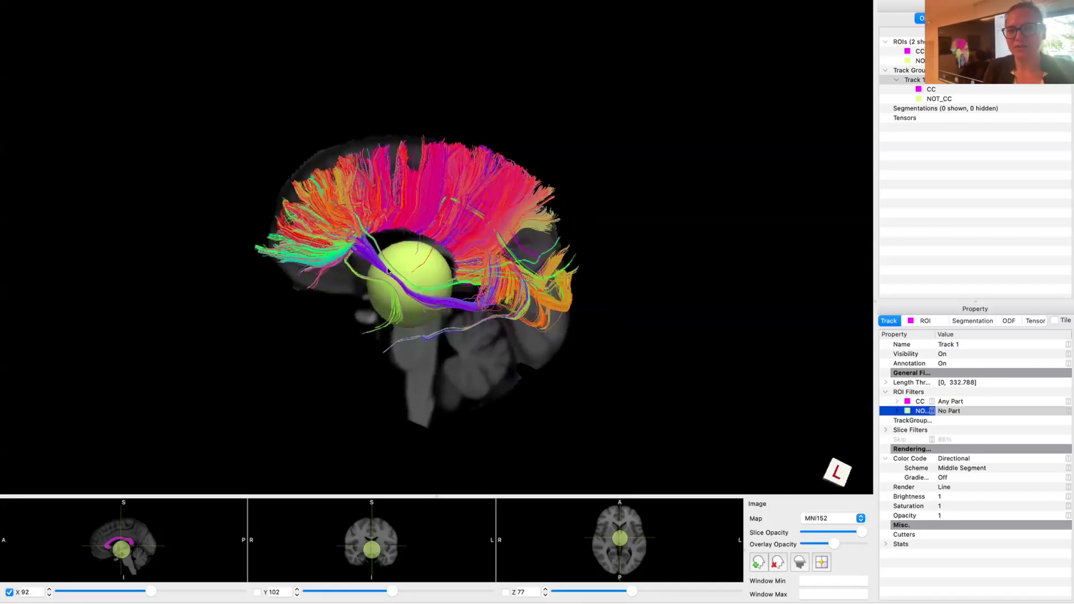
drag(385, 337, 500, 296)
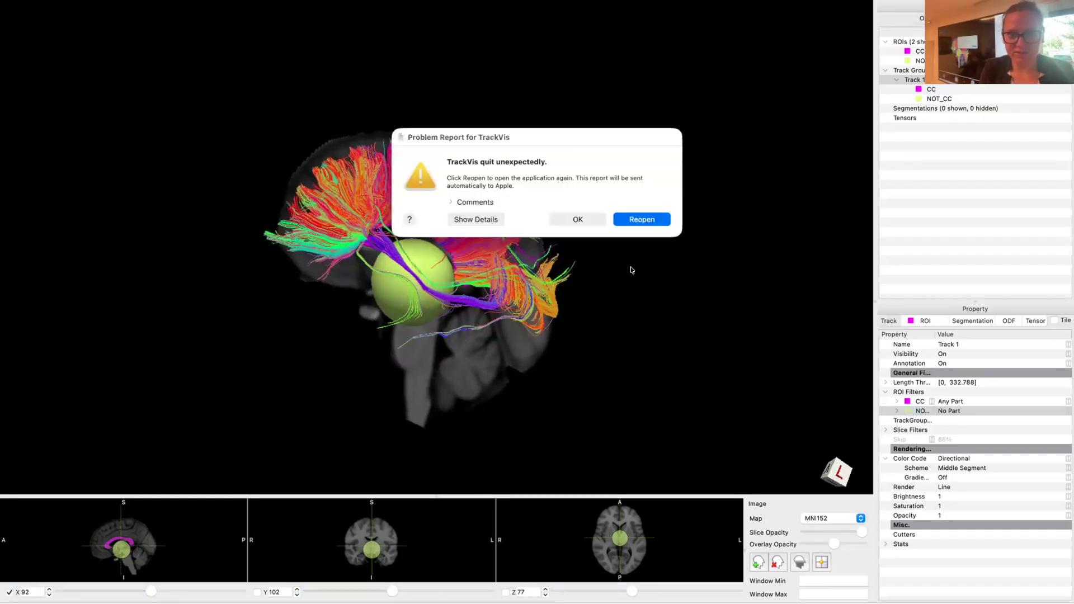
click(578, 220)
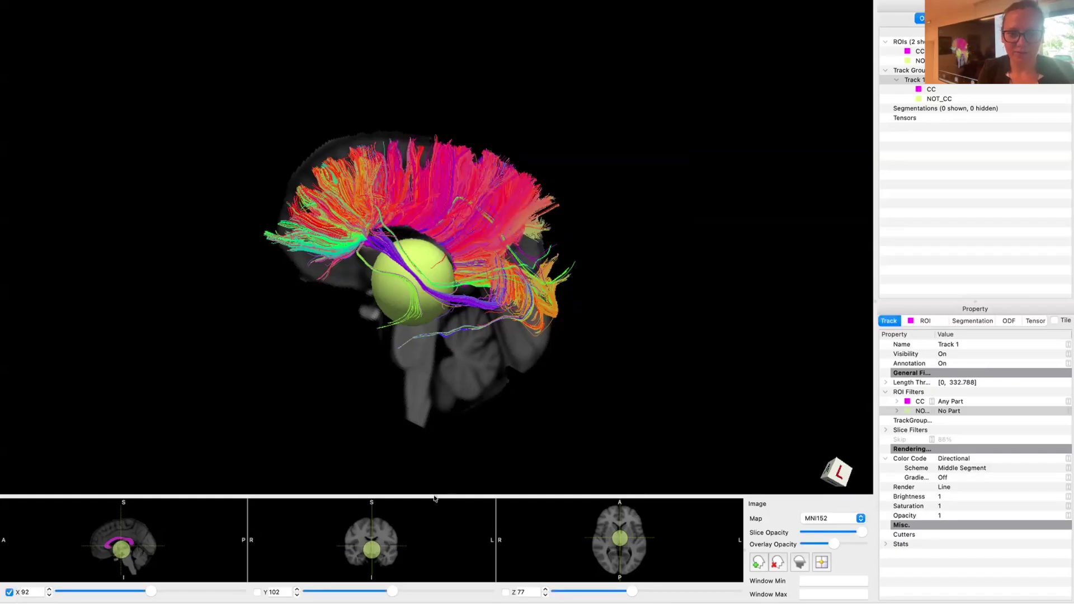
Enlarge the slice views and show the coronal slice at Y 92 in the 3D view
drag(435, 495, 437, 327)
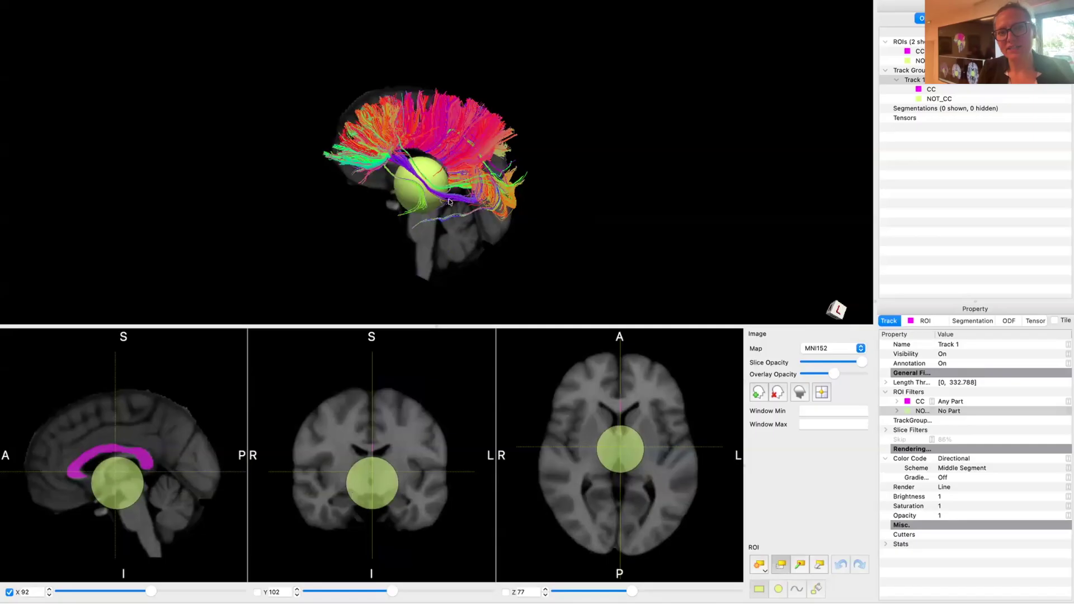
drag(450, 201, 418, 209)
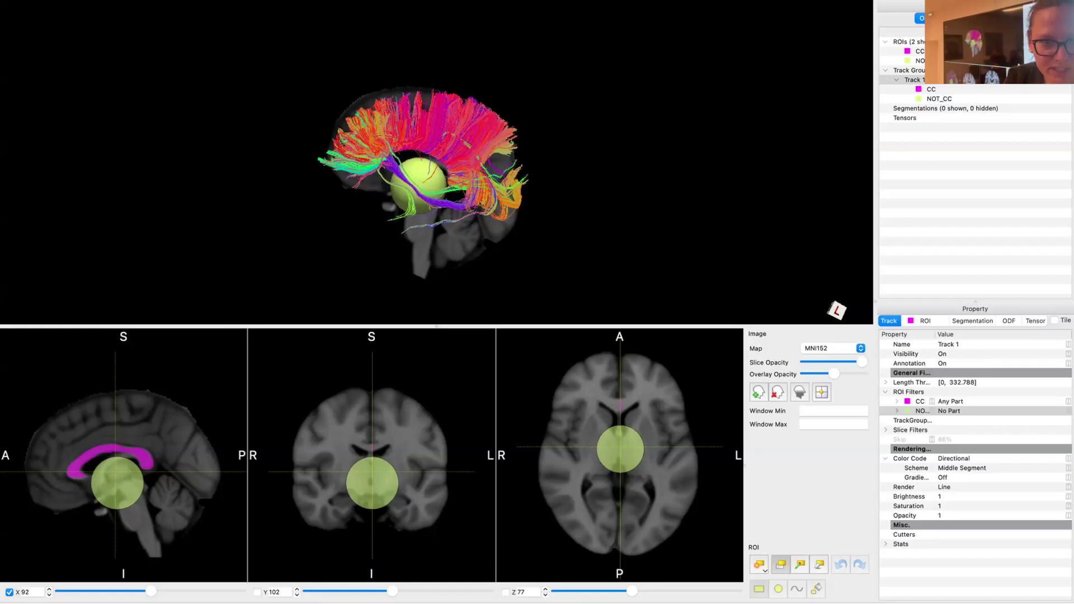
click(257, 592)
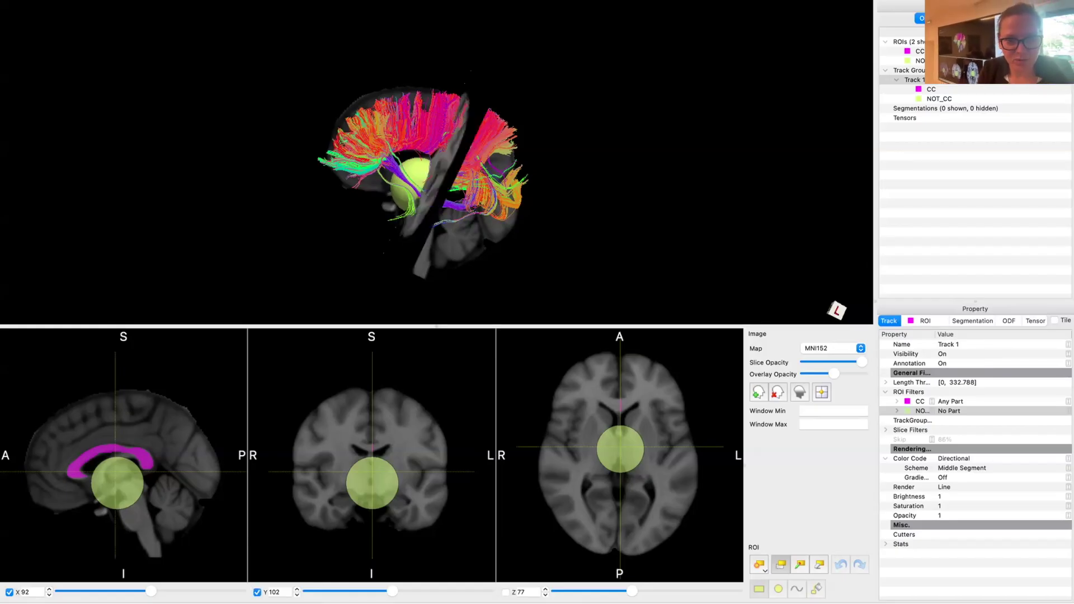
drag(393, 591, 383, 591)
drag(398, 200, 431, 184)
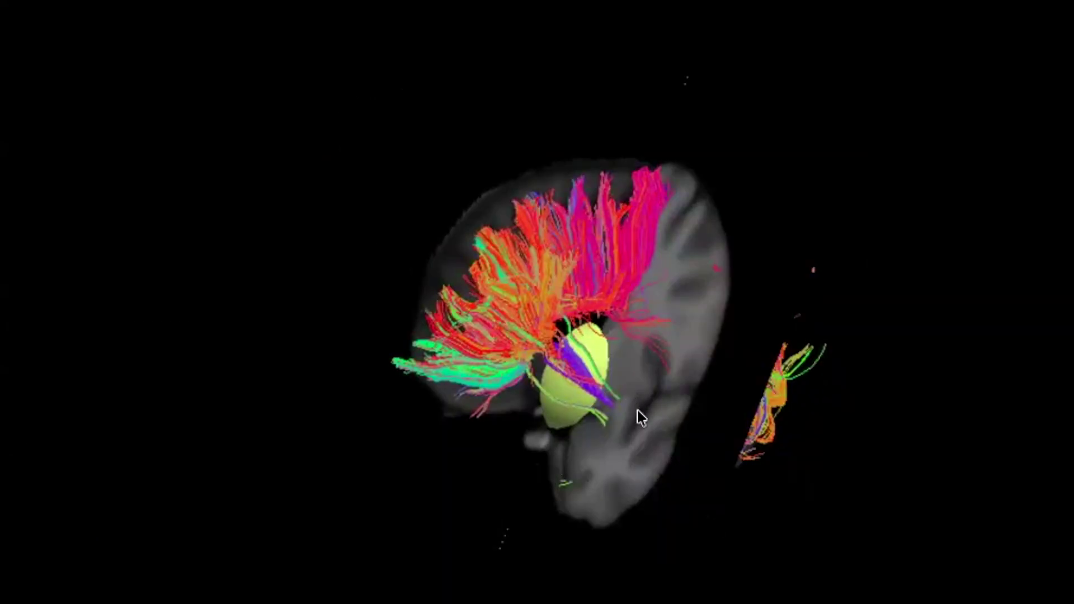
drag(596, 393, 605, 377)
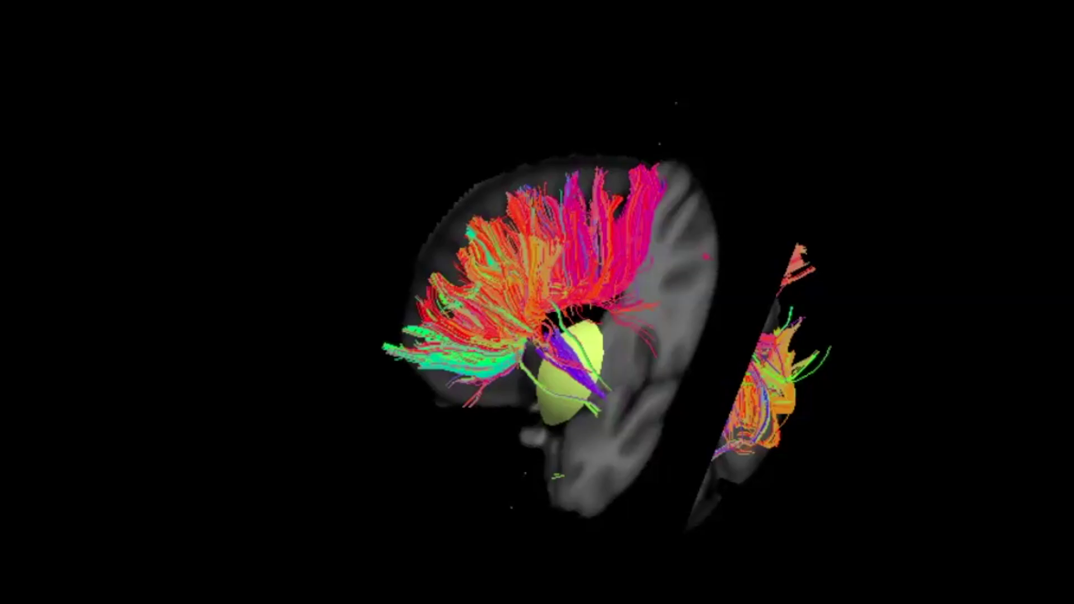
Create a hand-drawn ROI and fill rectangles on the coronal slice beside the sphere, two in the left hemisphere and one in the right
click(759, 565)
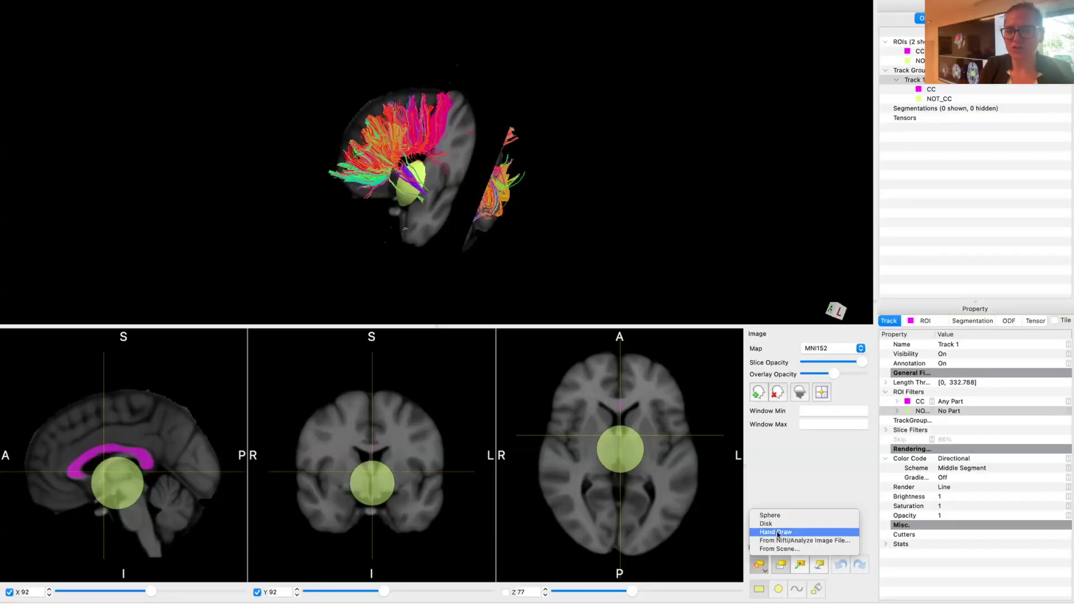
click(775, 532)
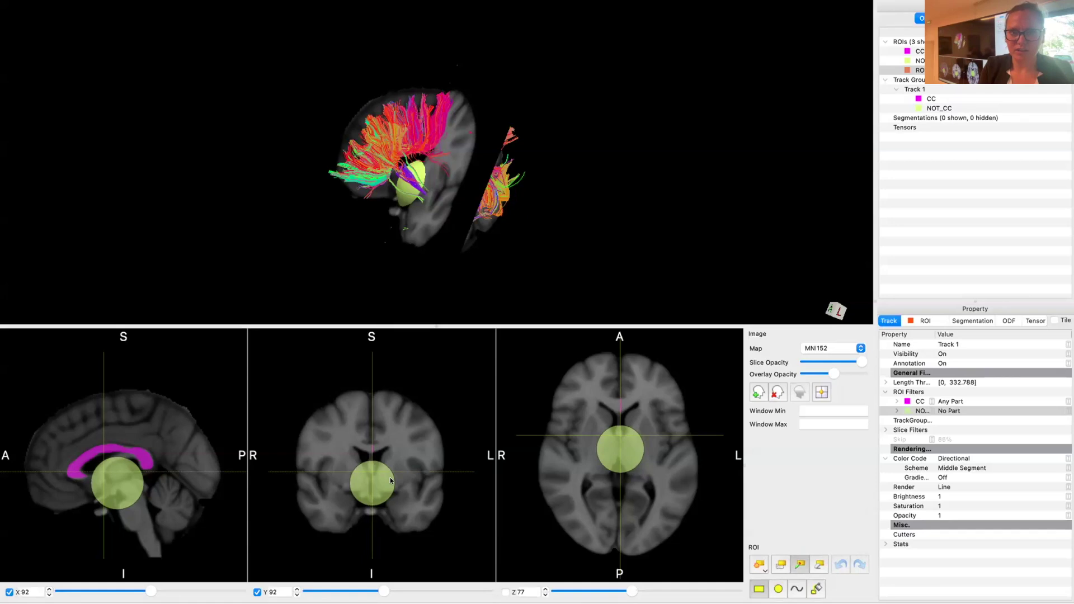
drag(395, 476, 420, 510)
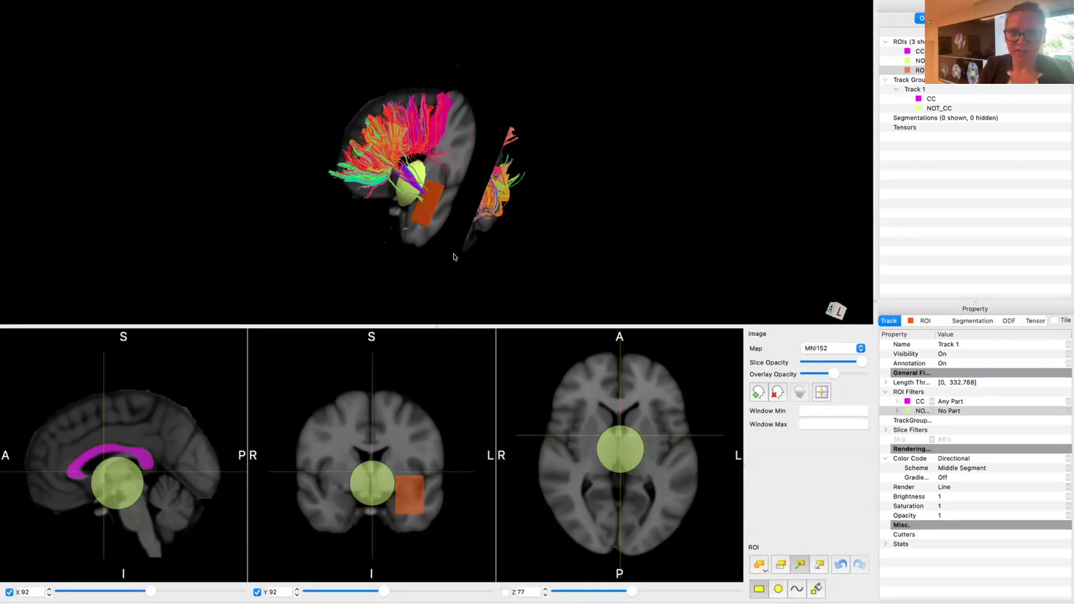
drag(449, 218, 461, 208)
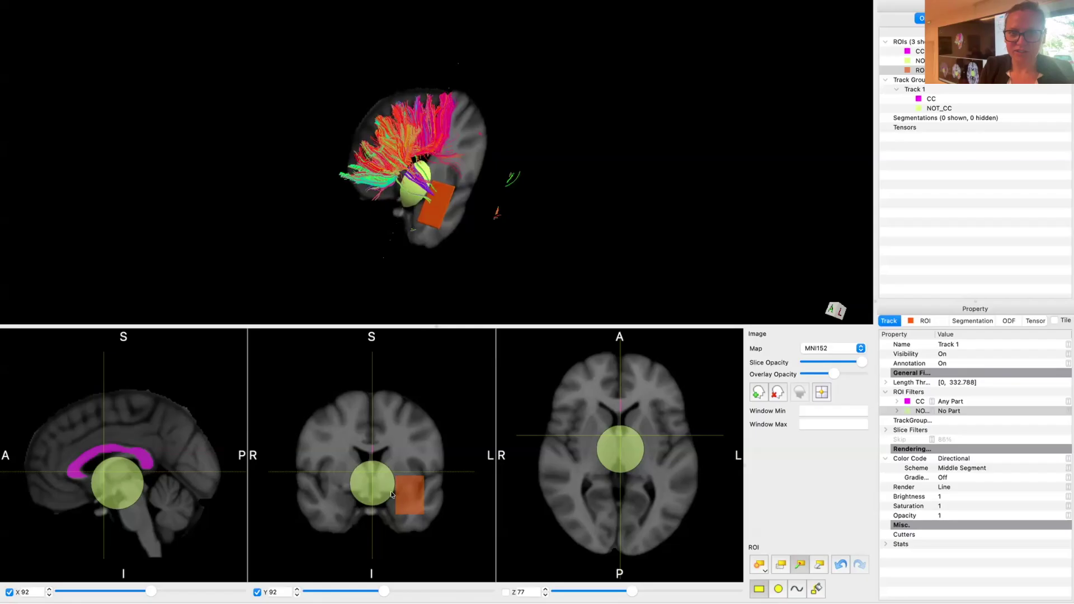
drag(388, 506, 405, 530)
drag(457, 223, 408, 208)
drag(874, 462, 1006, 467)
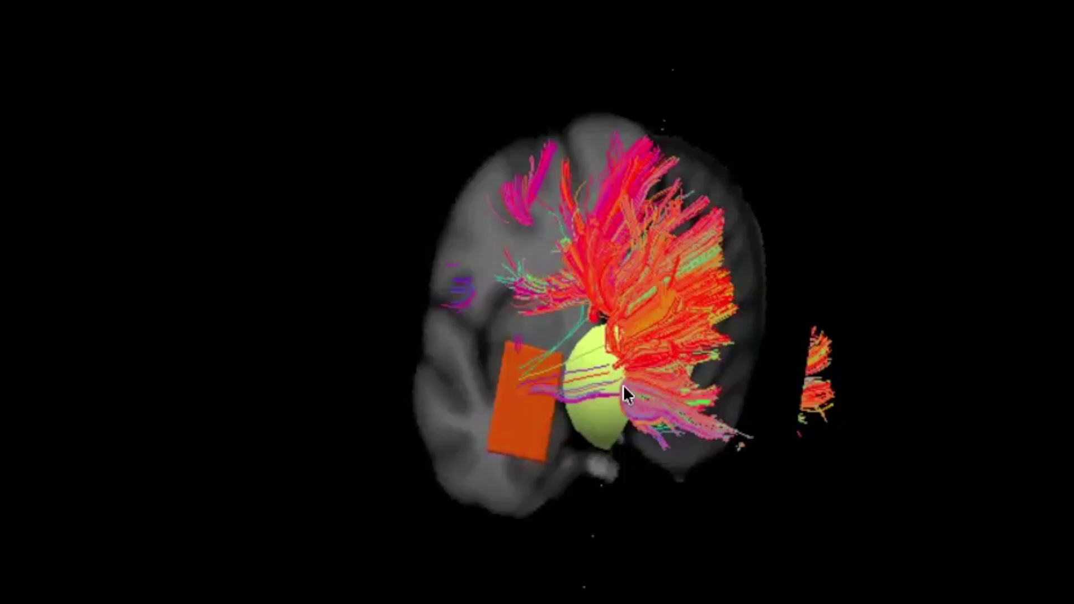
drag(488, 381, 400, 263)
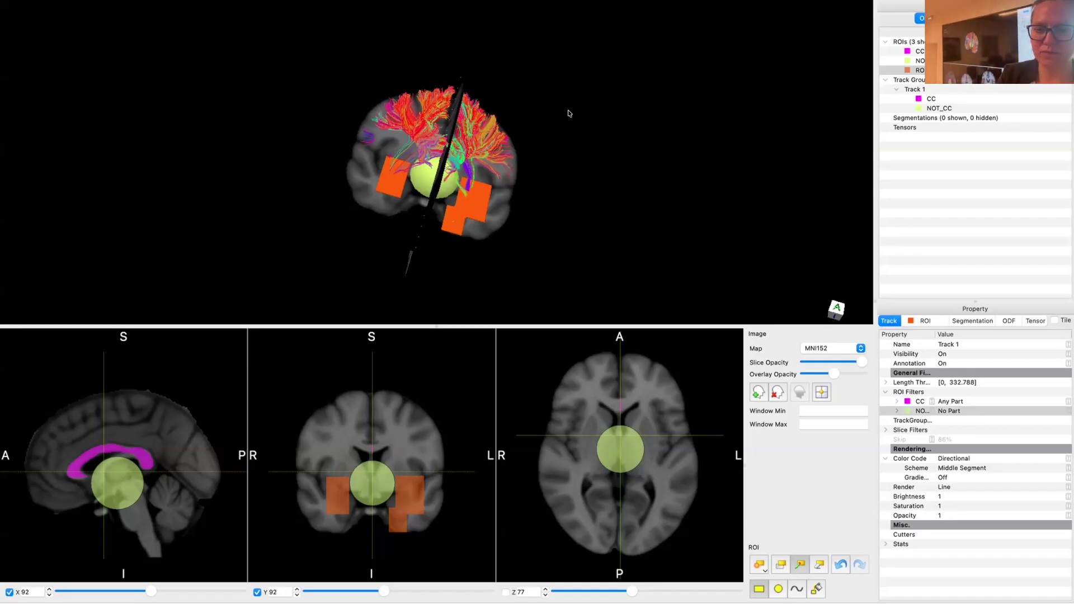
Assign the hand-drawn ROI 1 to the Track 1 group
click(760, 567)
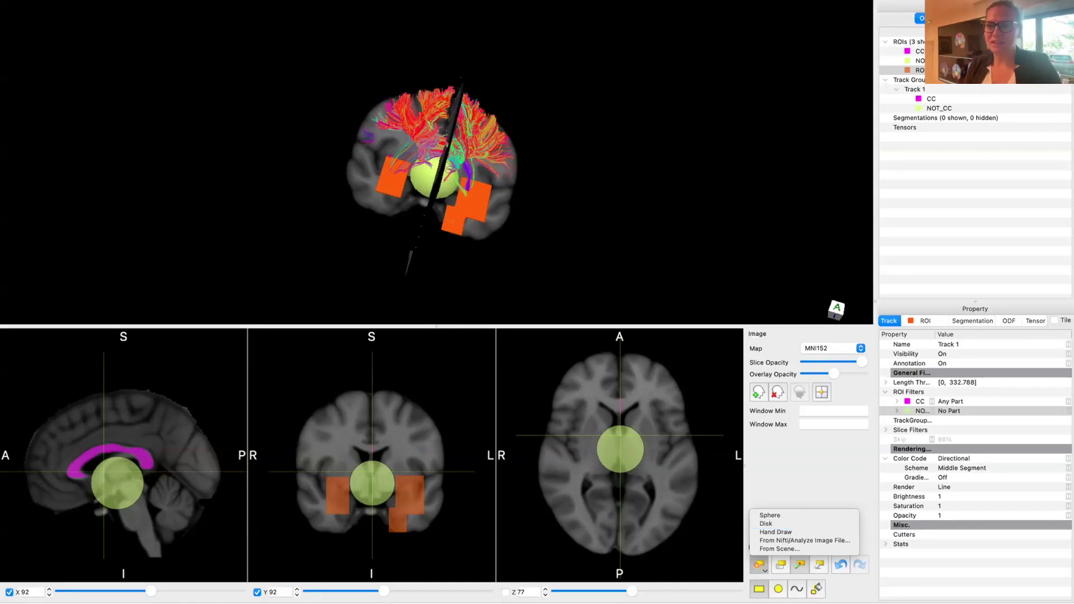
click(919, 90)
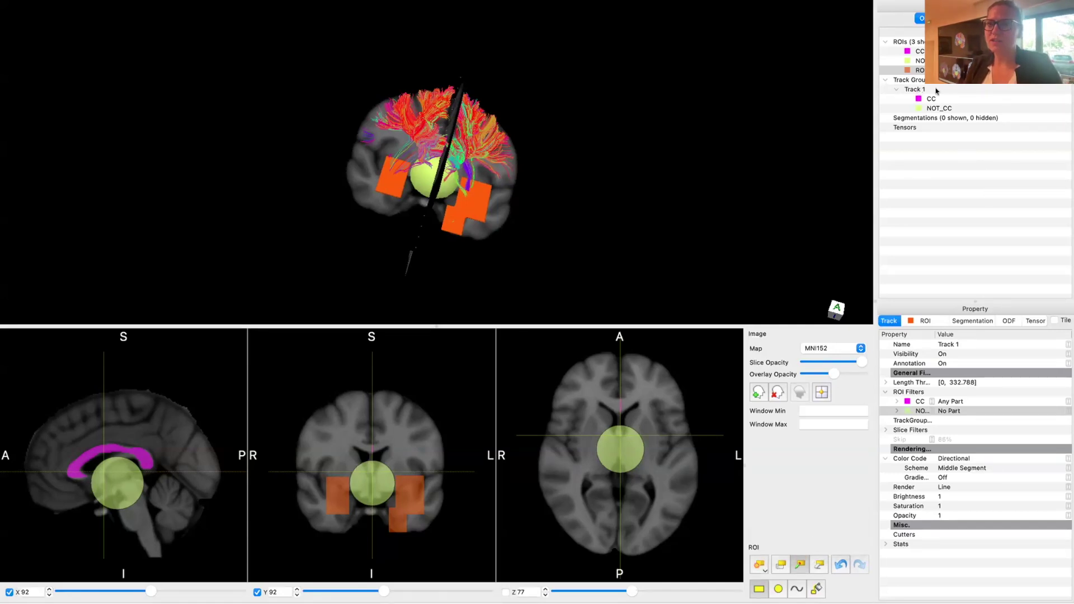
click(920, 89)
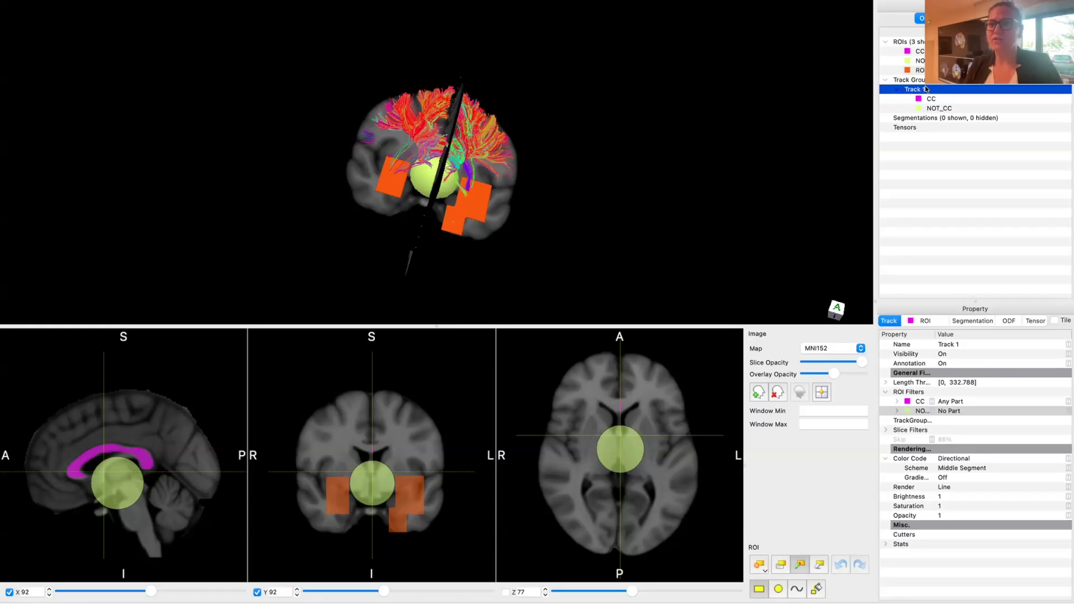
right_click(926, 89)
mouse_move(937, 156)
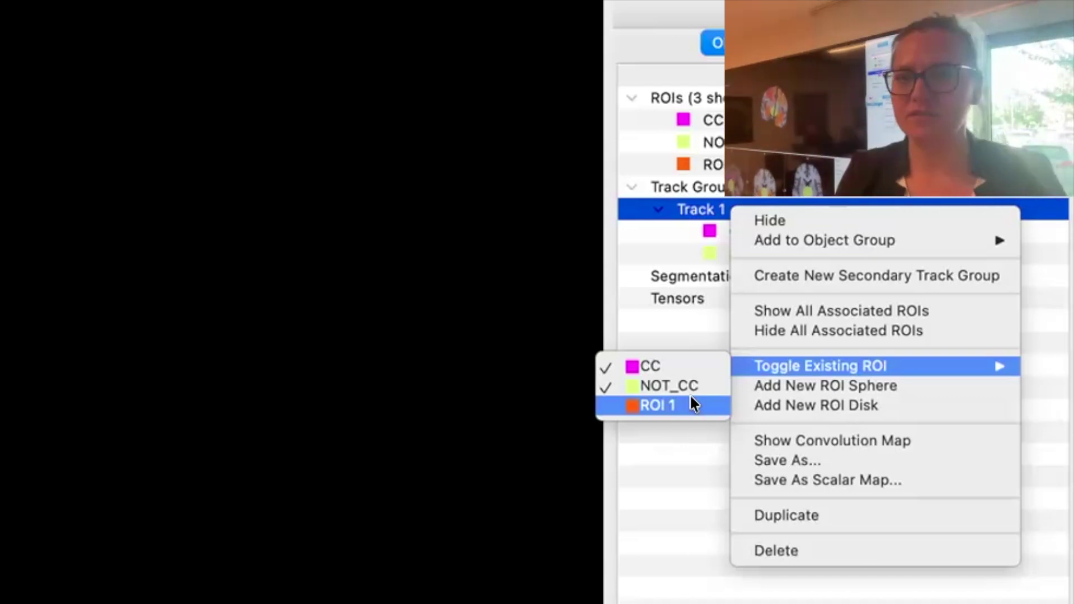
click(691, 397)
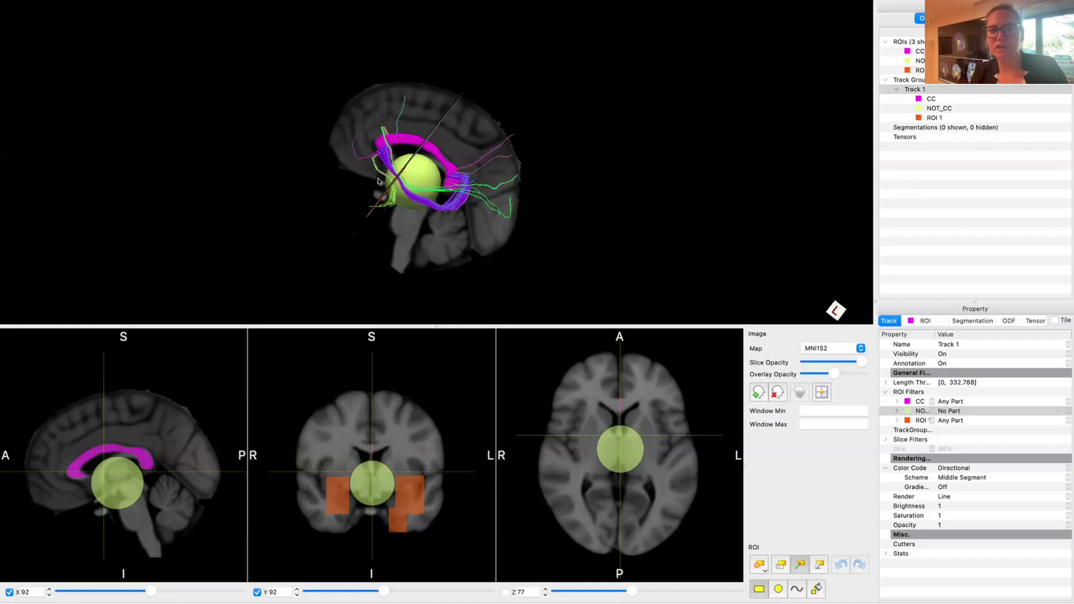
Set Track 1's ROI 1 filter to No Part and check the remaining tracts from the left
click(956, 424)
click(970, 423)
click(969, 421)
click(964, 448)
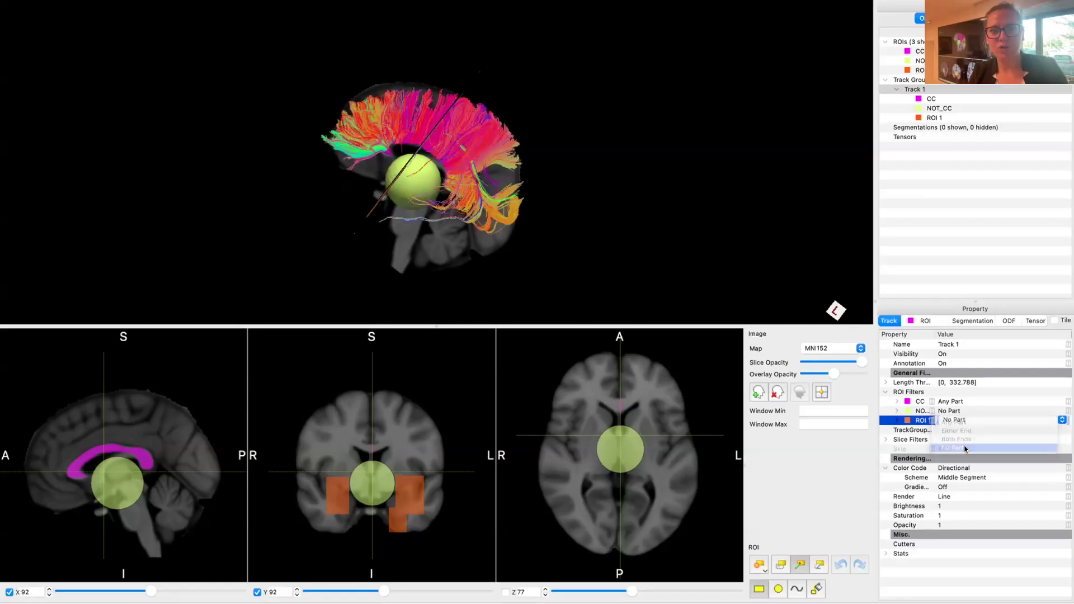
mouse_move(400, 177)
mouse_down()
mouse_move(389, 172)
mouse_move(408, 174)
mouse_up()
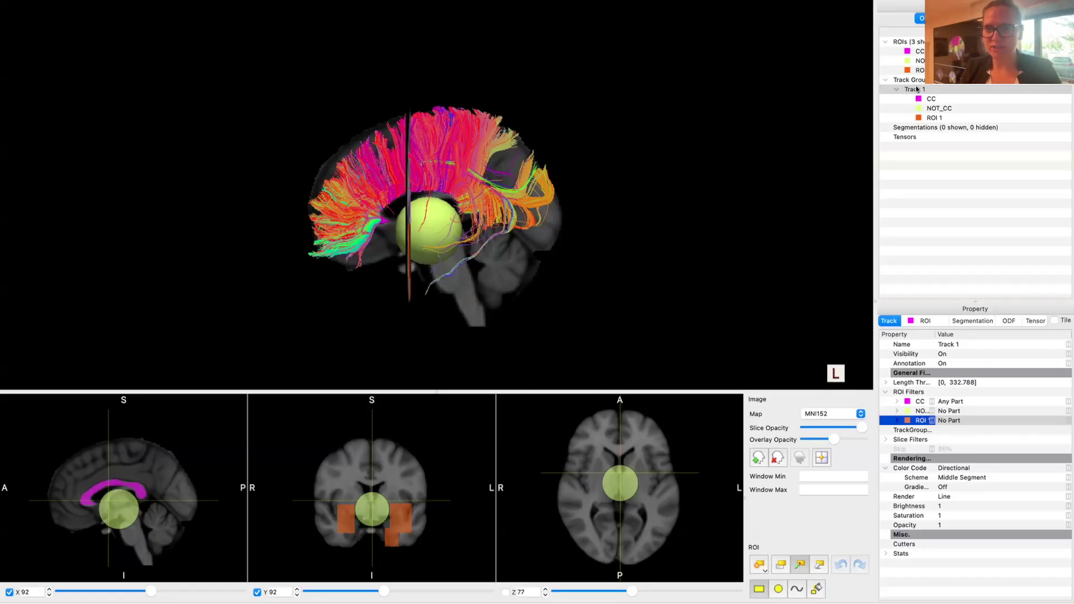
Hide the coronal slice and all ROIs in the 3D view, keeping the sagittal slice with the tracts
drag(616, 203, 392, 212)
click(256, 591)
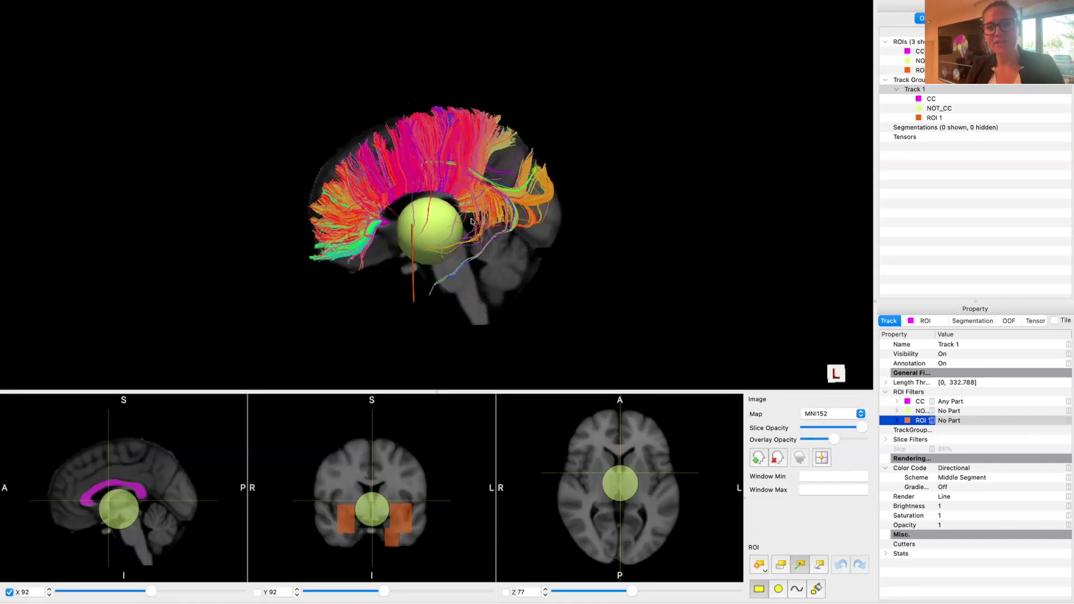
mouse_move(471, 221)
mouse_down()
mouse_move(628, 211)
mouse_move(467, 213)
mouse_up()
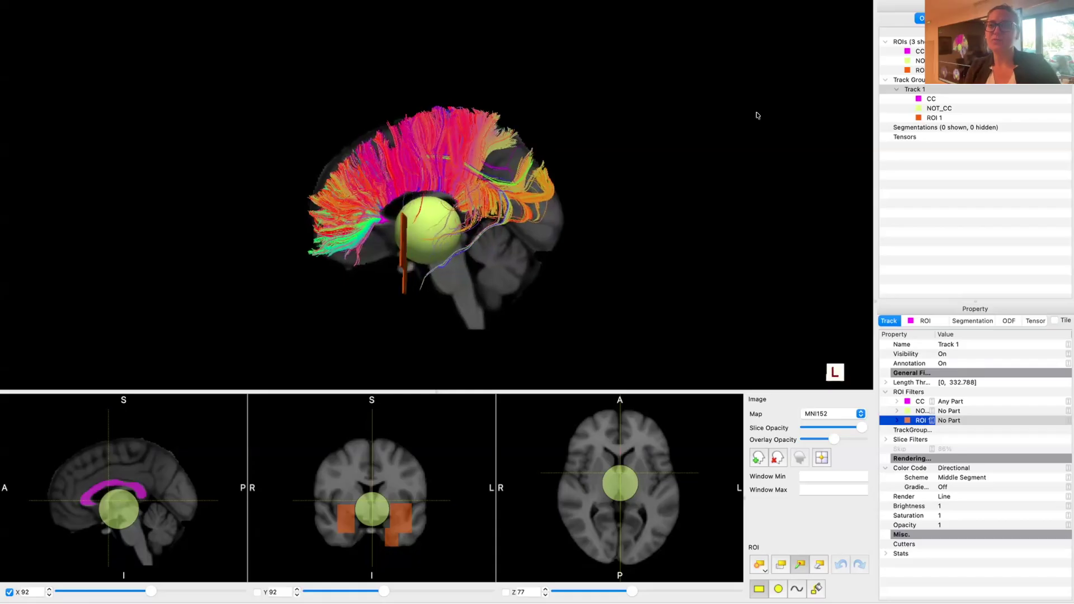
click(915, 41)
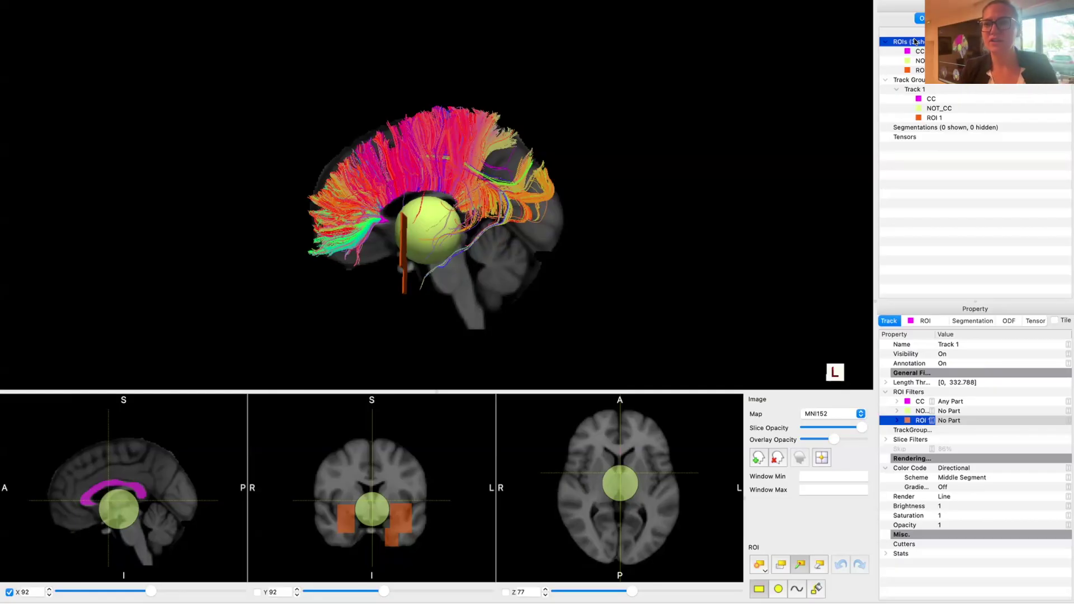
right_click(915, 42)
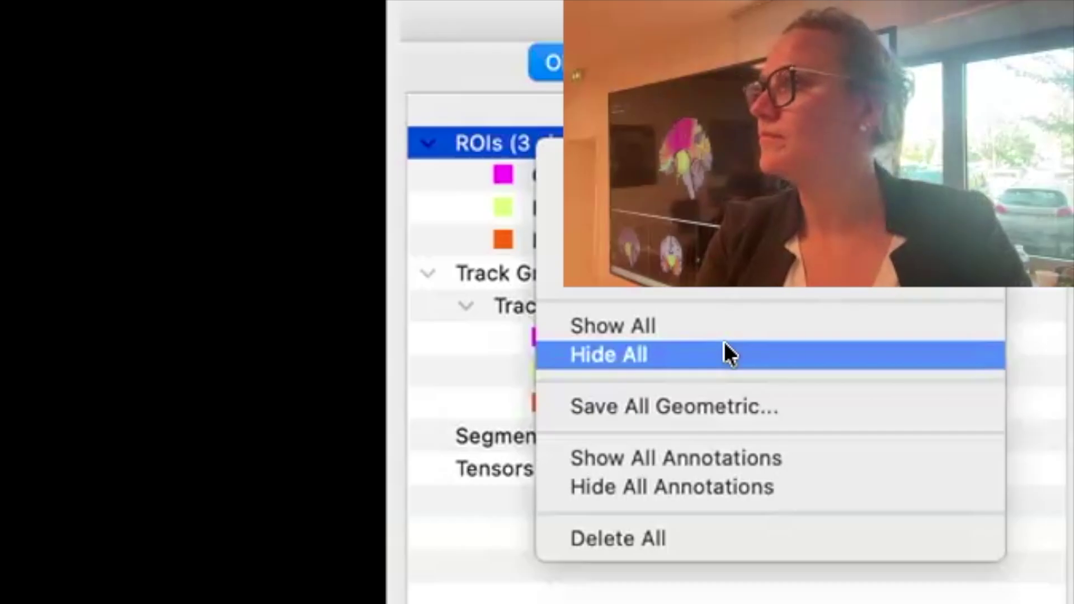
click(724, 353)
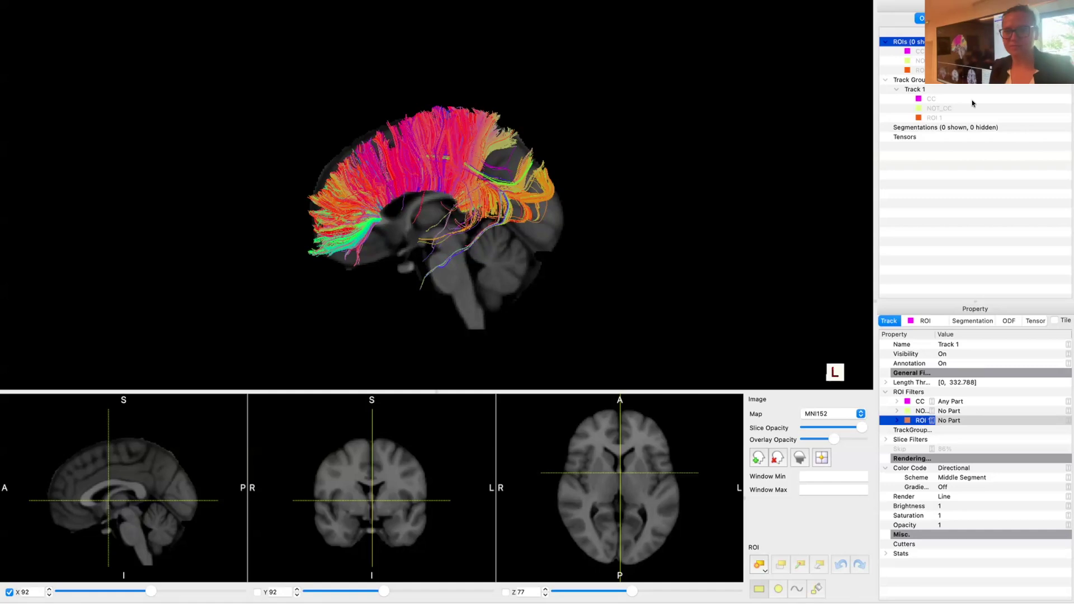
Set Track 1's Color Code to Scalars
click(954, 469)
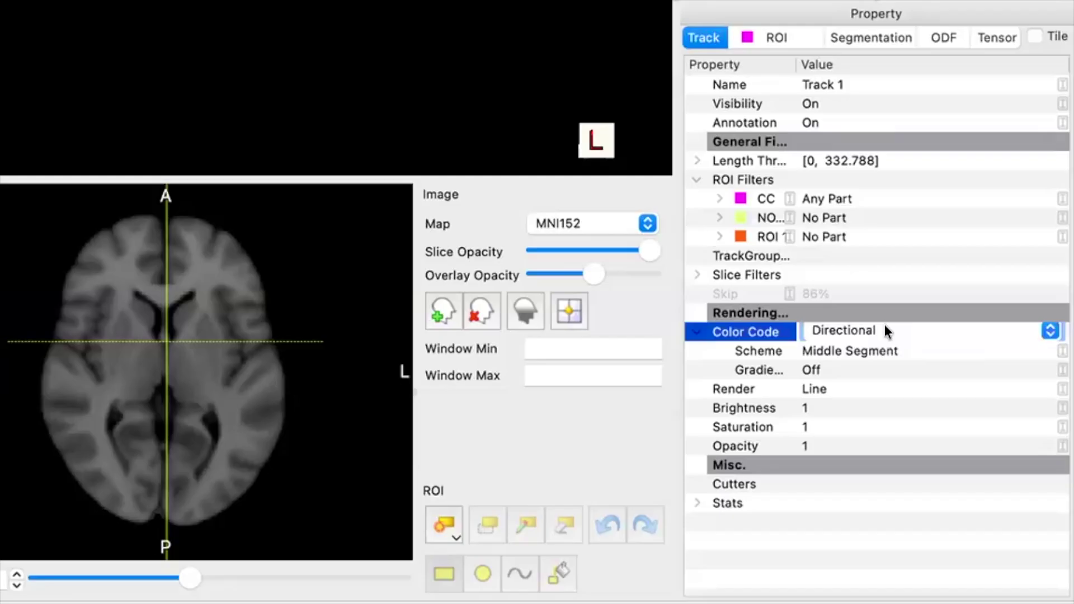
click(978, 467)
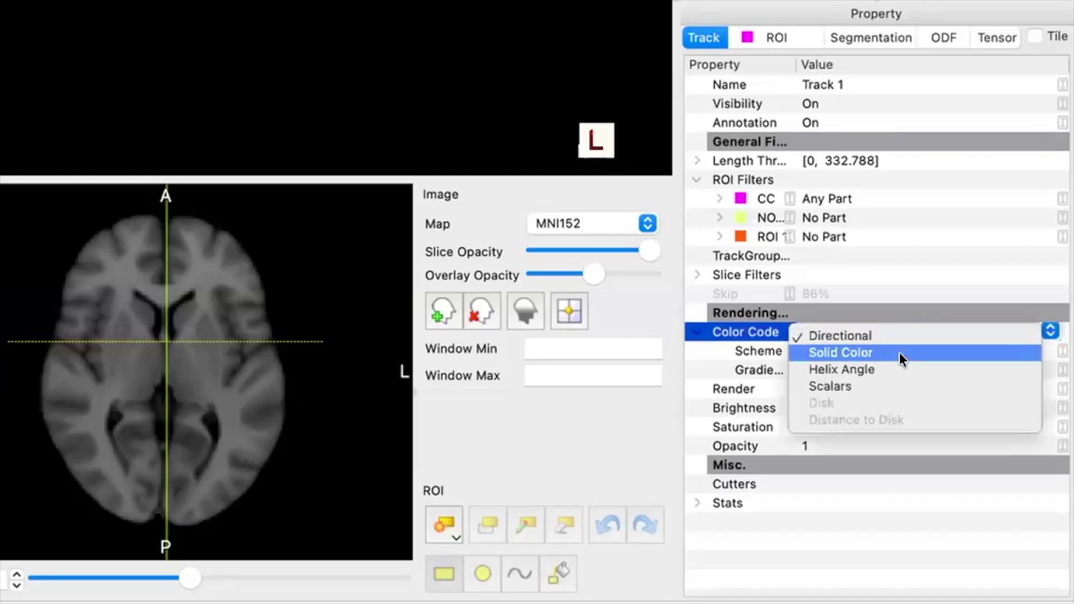
click(891, 386)
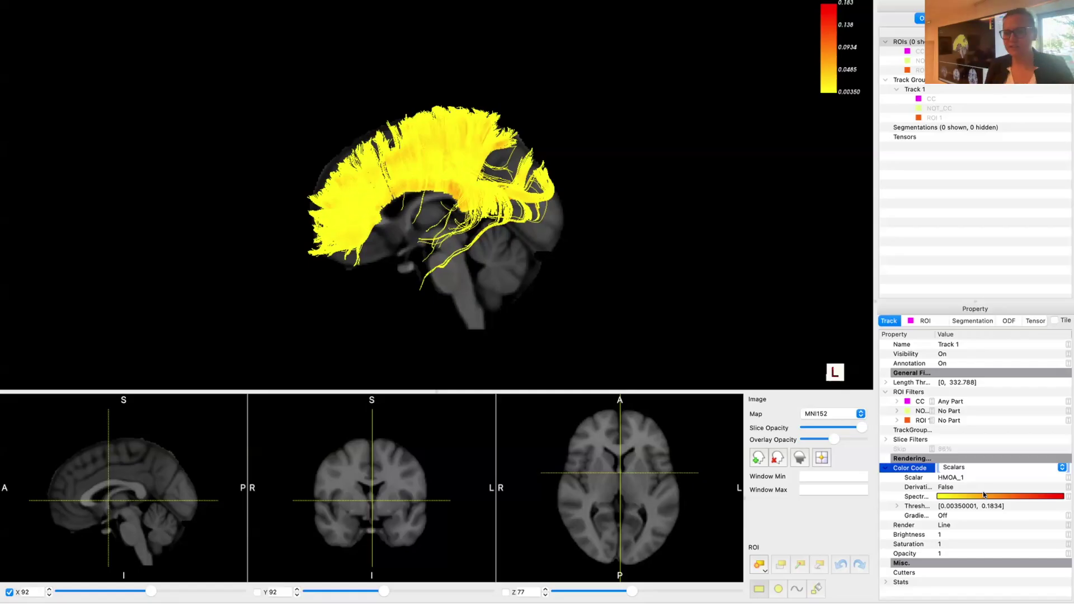
Set the high threshold of Track 1's HMOA_1 scalar coloring to 0.02
click(896, 506)
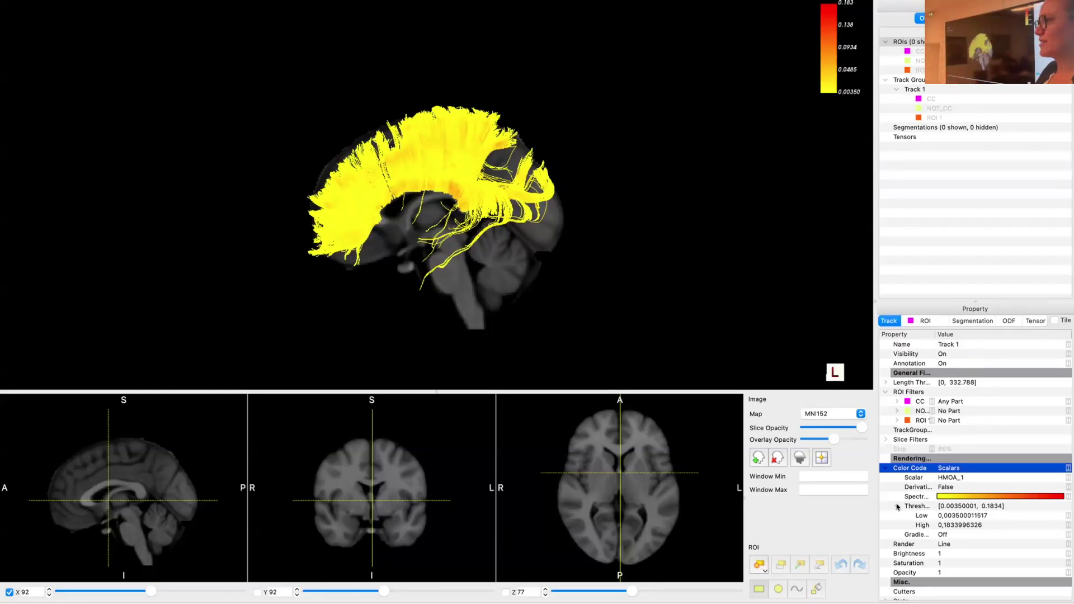
click(983, 525)
click(1005, 525)
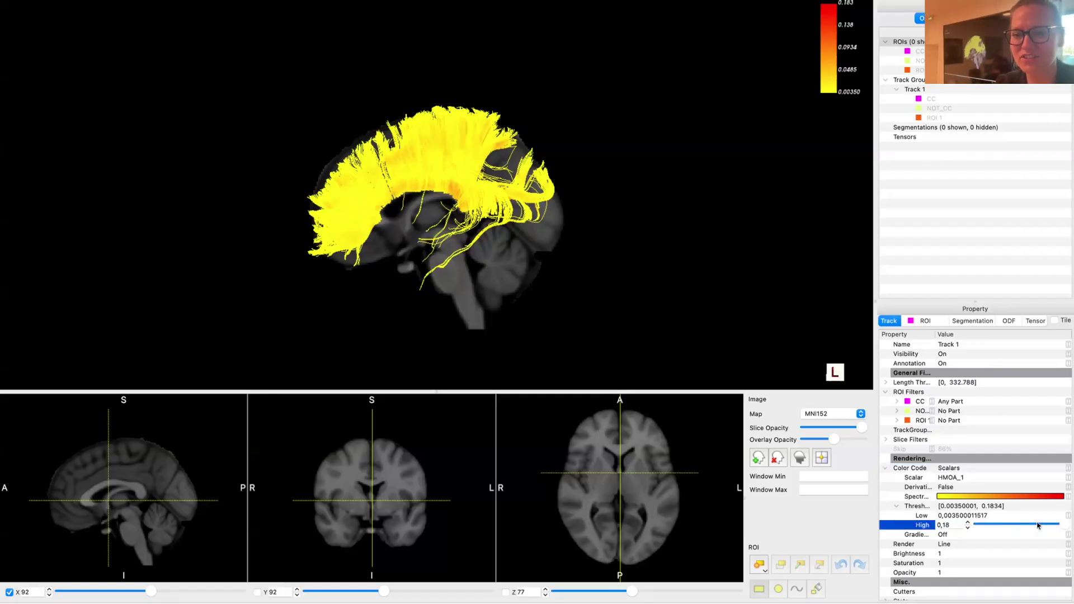
drag(1064, 524, 987, 524)
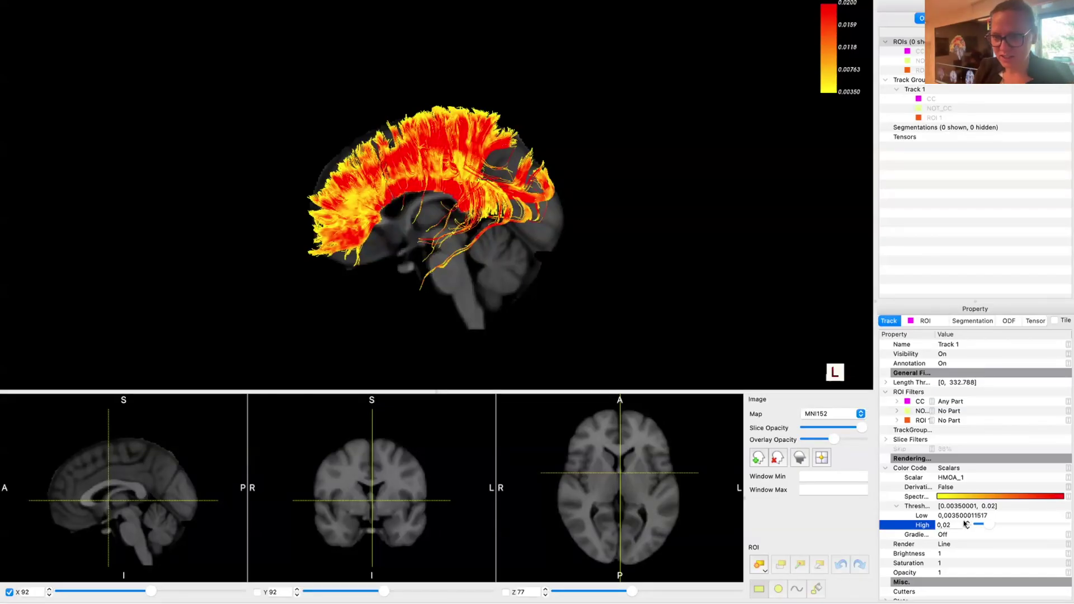
click(974, 524)
click(987, 542)
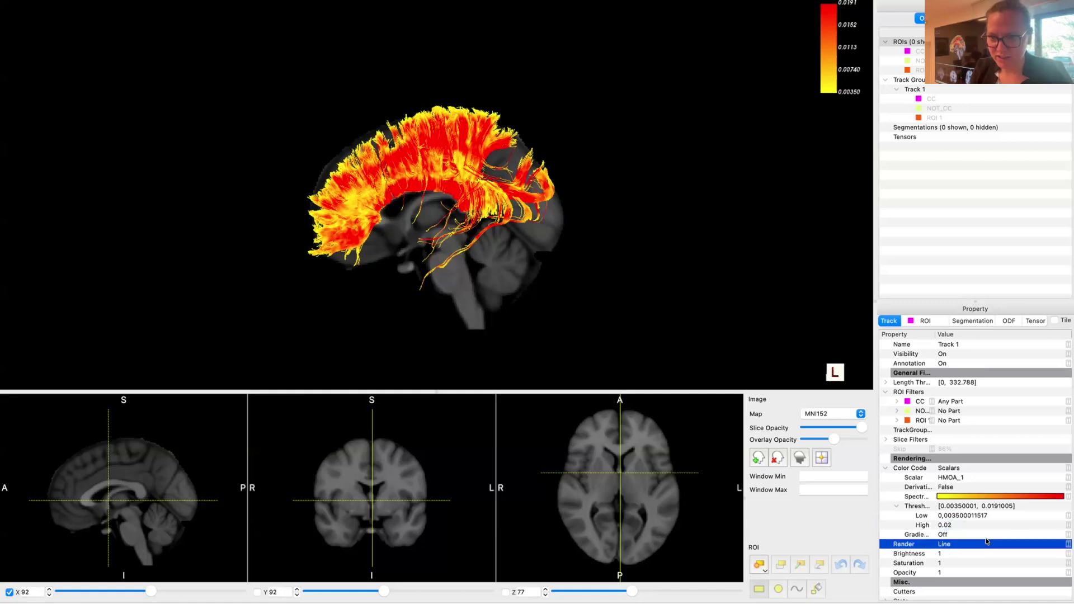
Render Track 1's tracts as Tube
scroll(987, 541, down, 1)
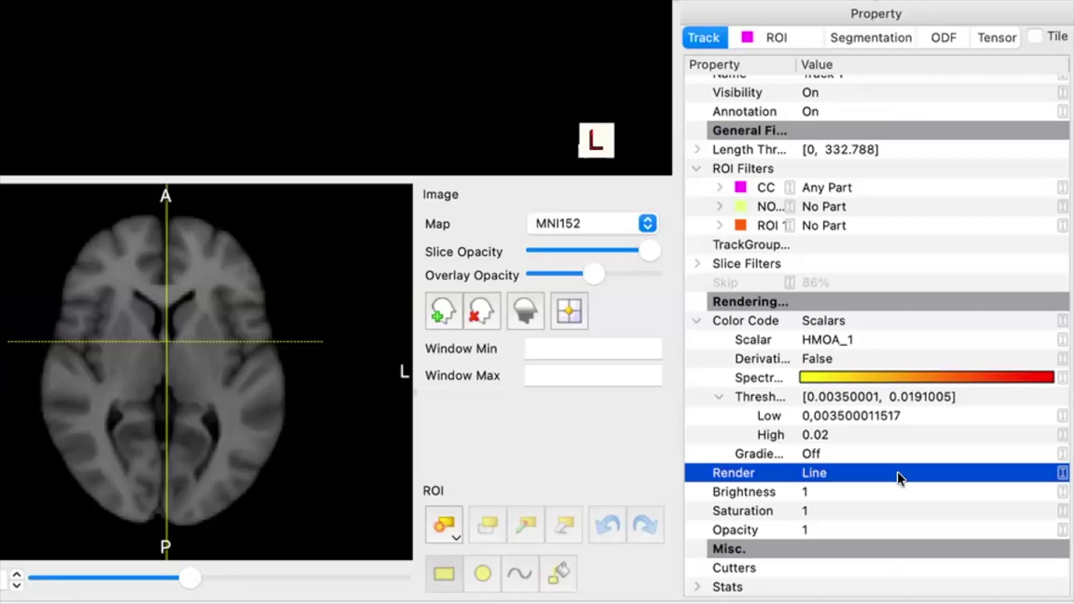
click(876, 467)
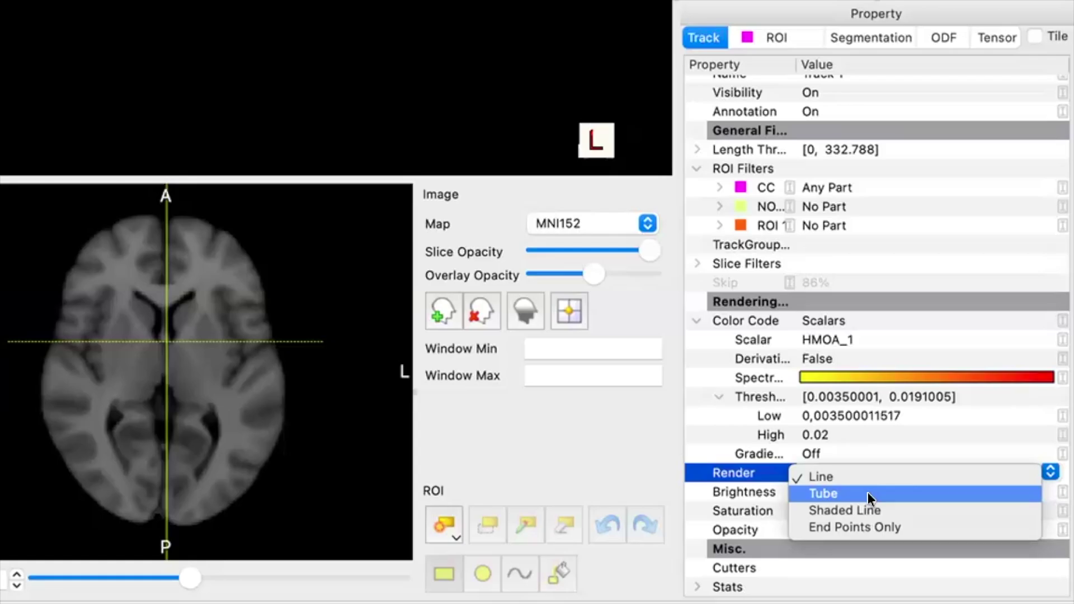
click(867, 492)
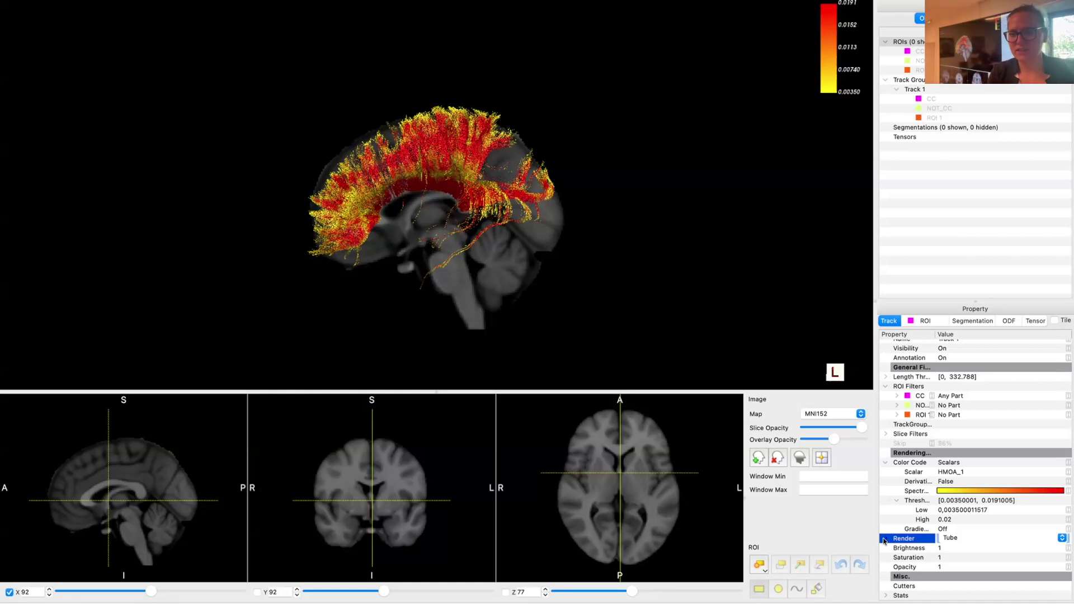
Set Track 1's tube radius to 0.45
click(884, 541)
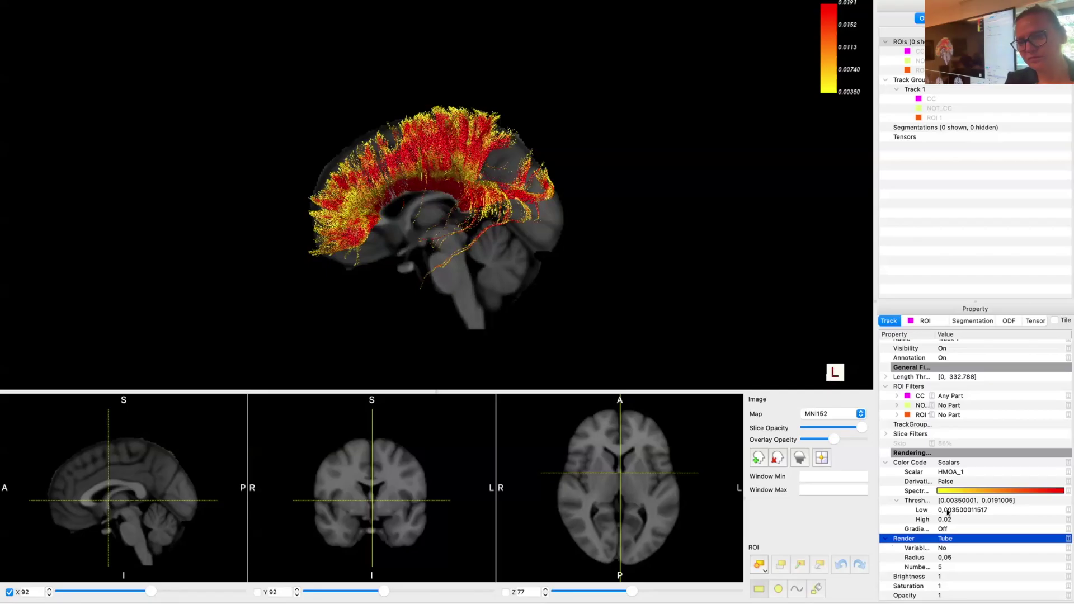
scroll(945, 511, down, 3)
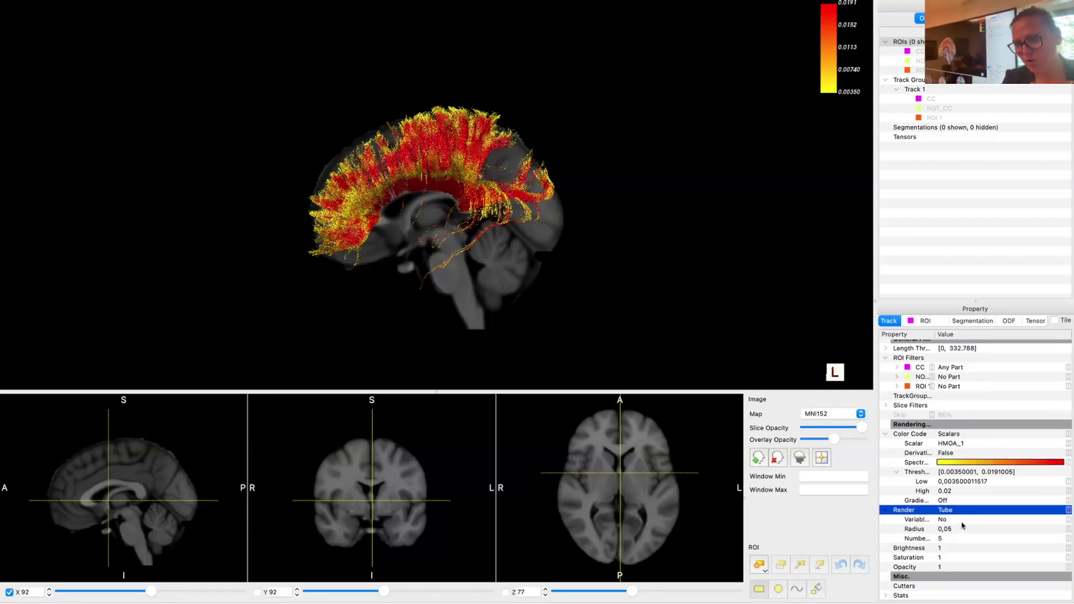
click(956, 528)
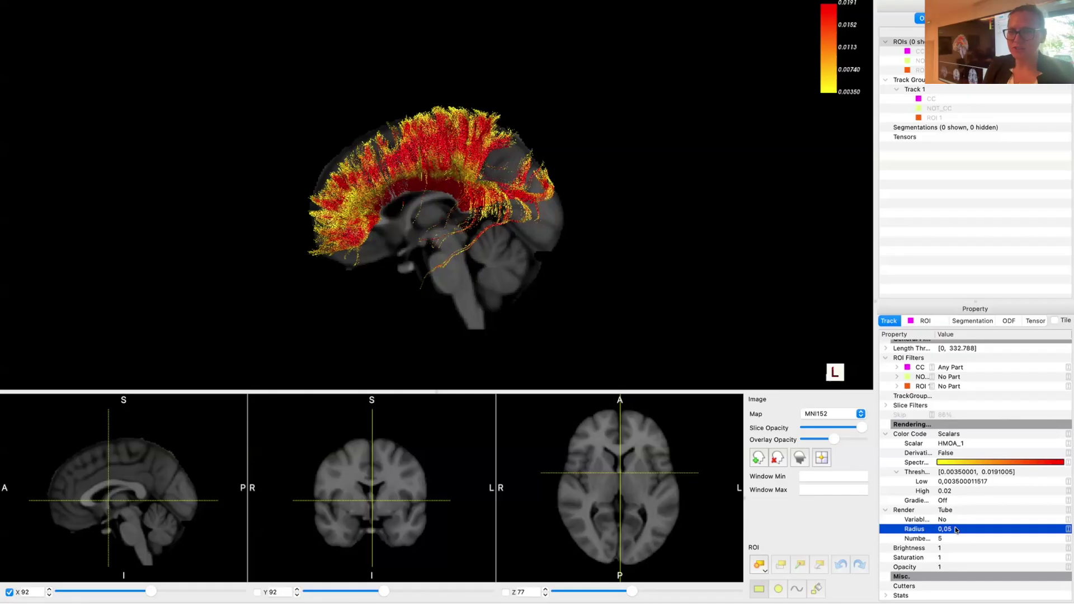
click(947, 529)
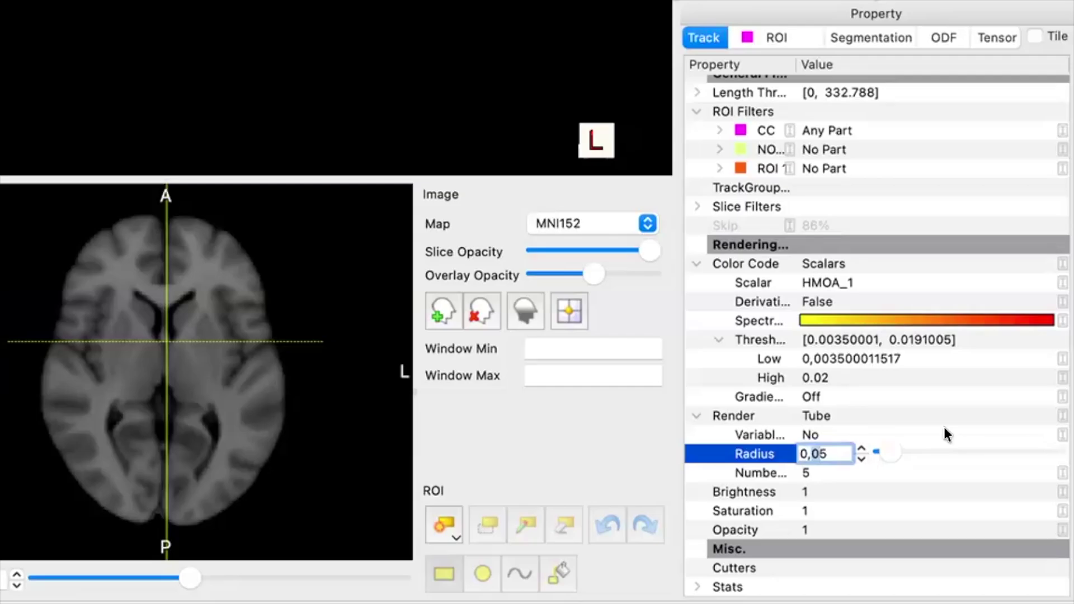
key(BackSpace)
text(4)
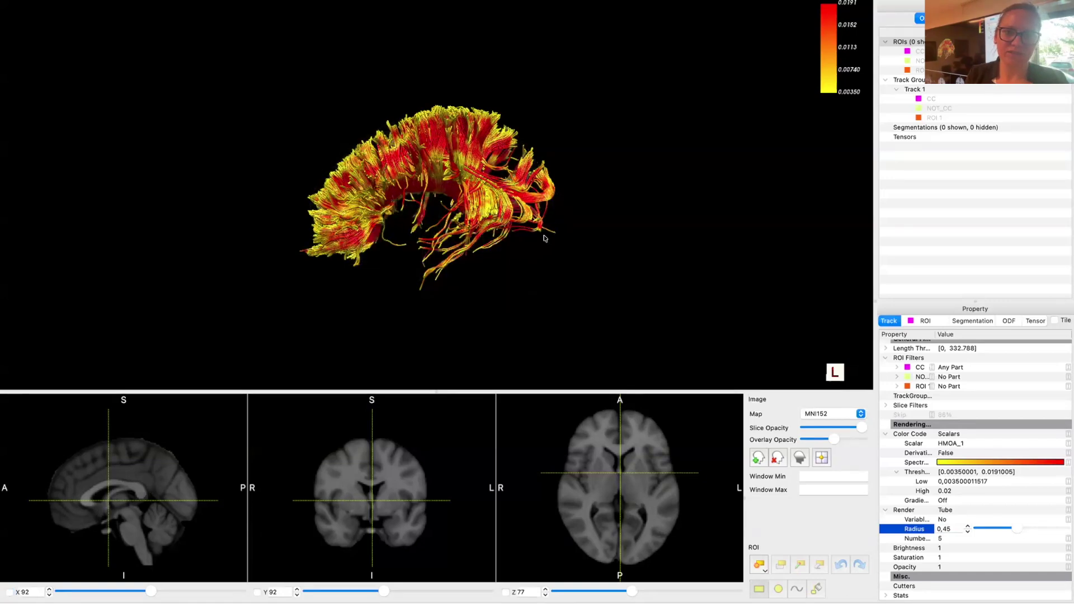
Examine the tube-rendered tracts from several angles, reset the 3D view and turn it to the left side of the brain
drag(542, 236, 701, 160)
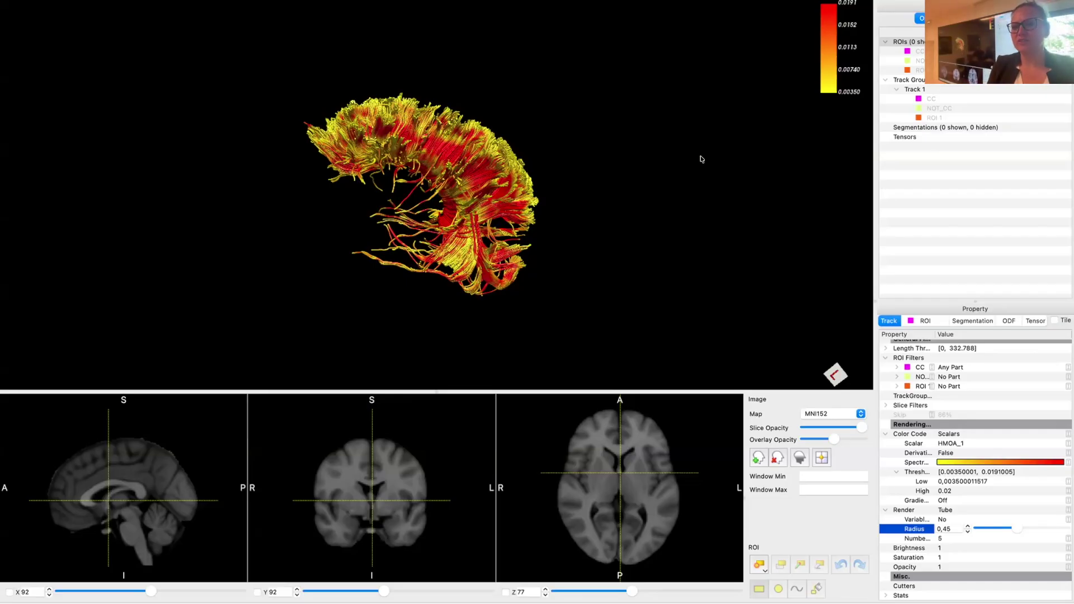
scroll(700, 159, down, 5)
right_click(701, 159)
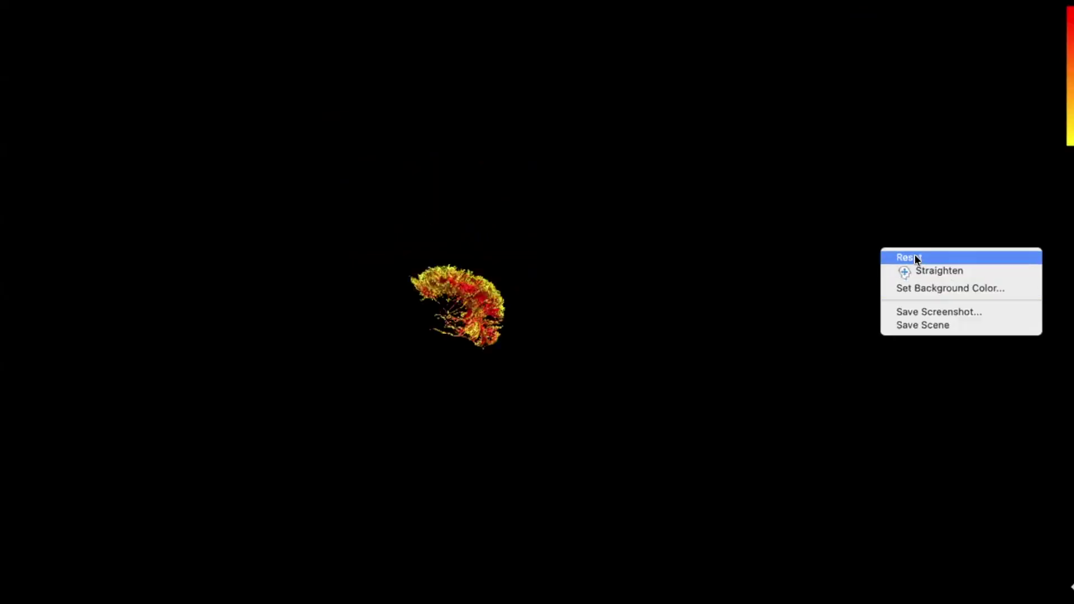
click(915, 256)
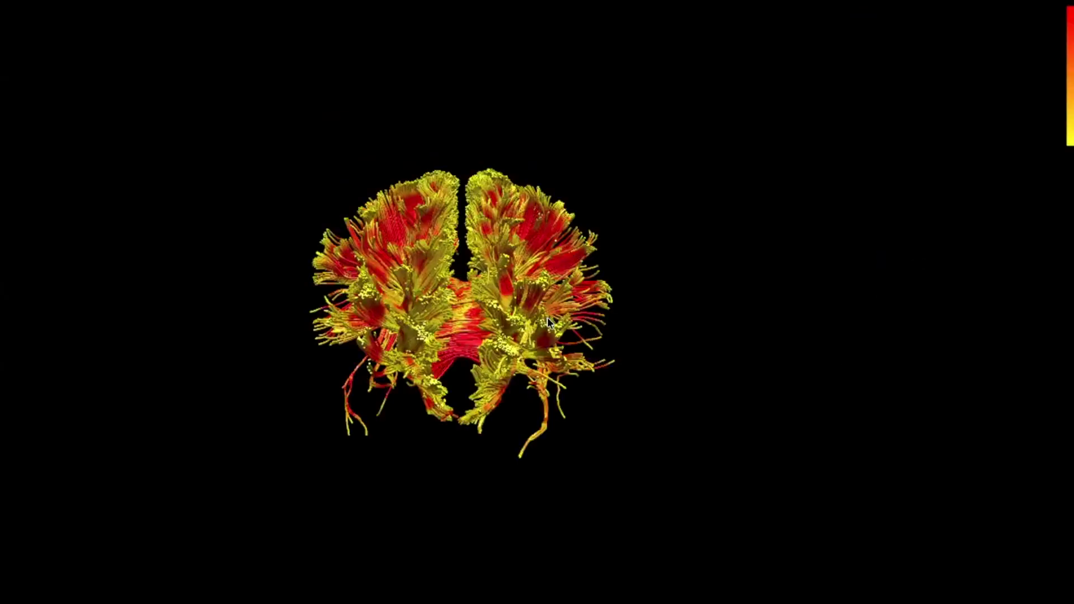
drag(348, 300, 1, 273)
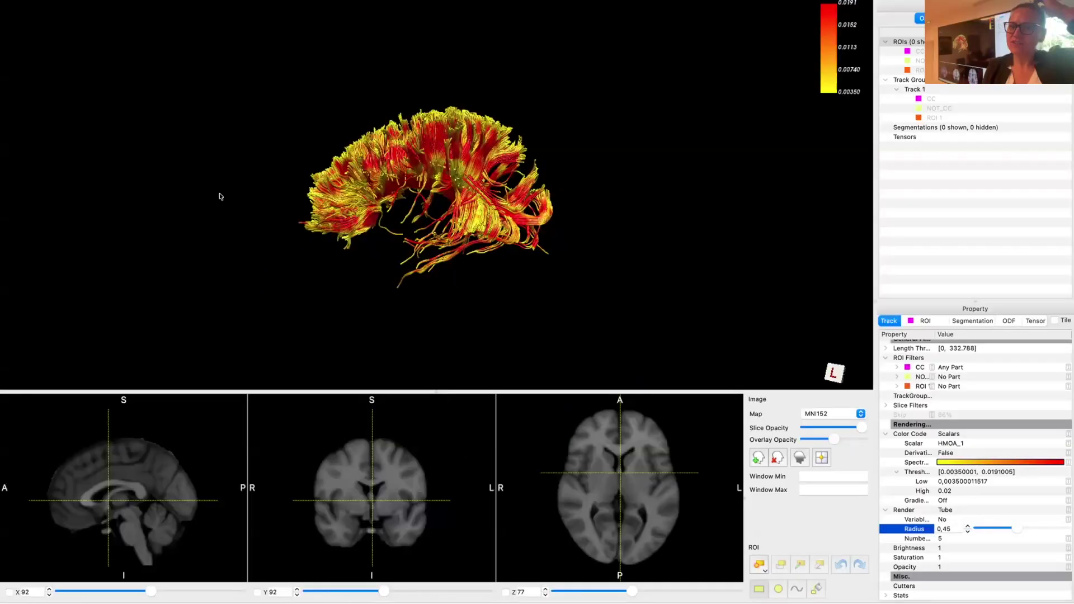
click(84, 6)
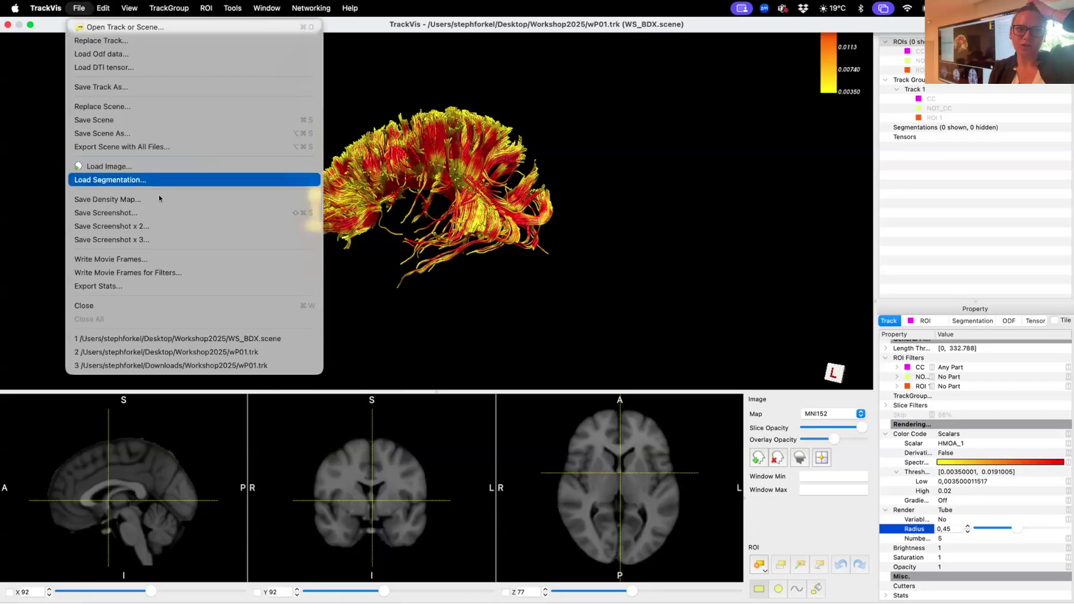
click(184, 239)
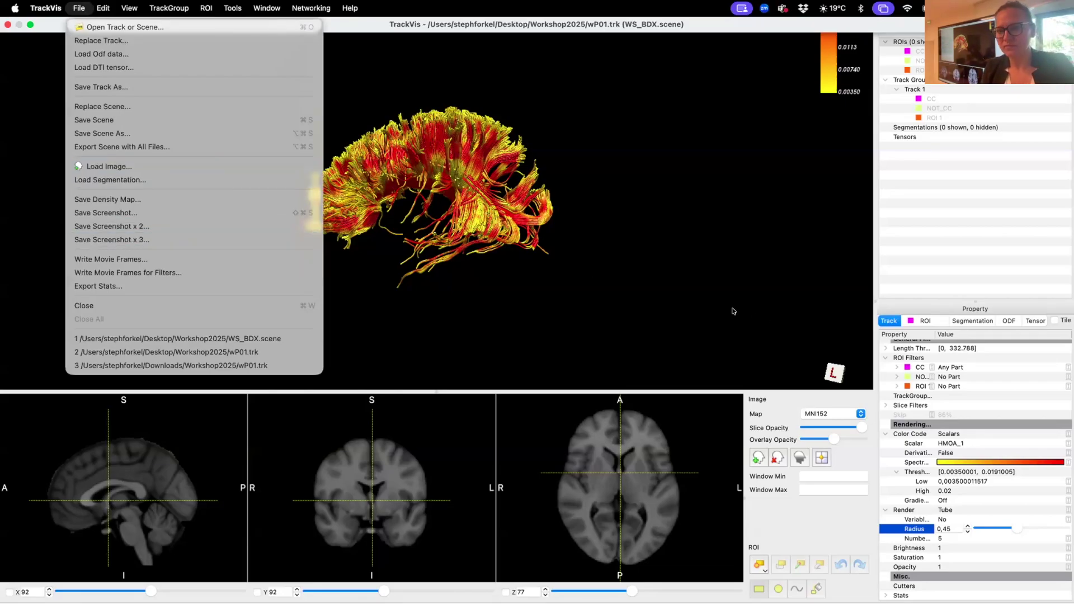
Set Track 1's Render mode back to Line
click(964, 509)
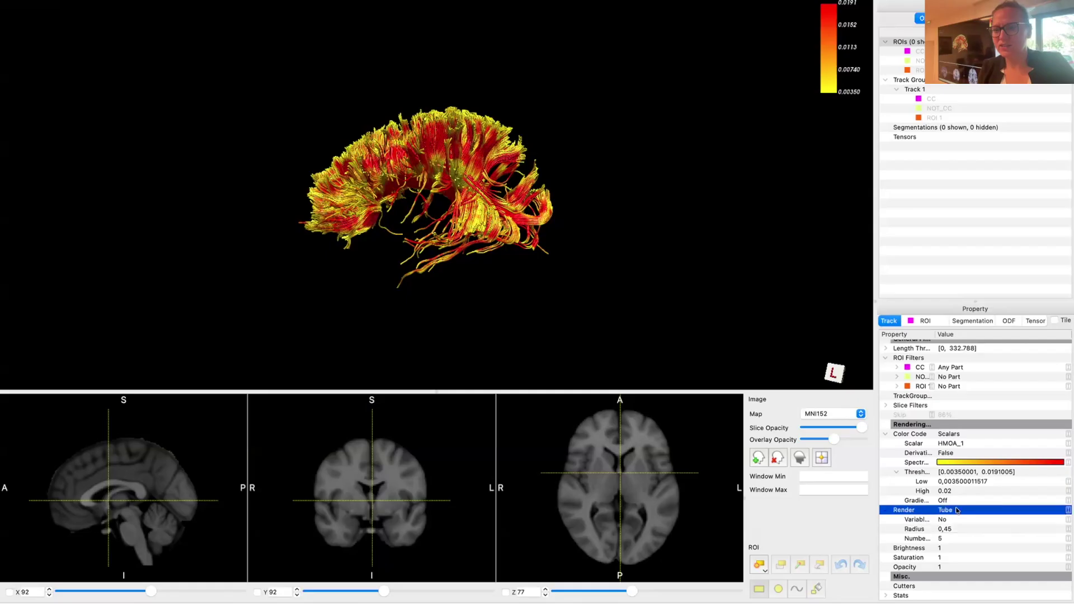
click(960, 510)
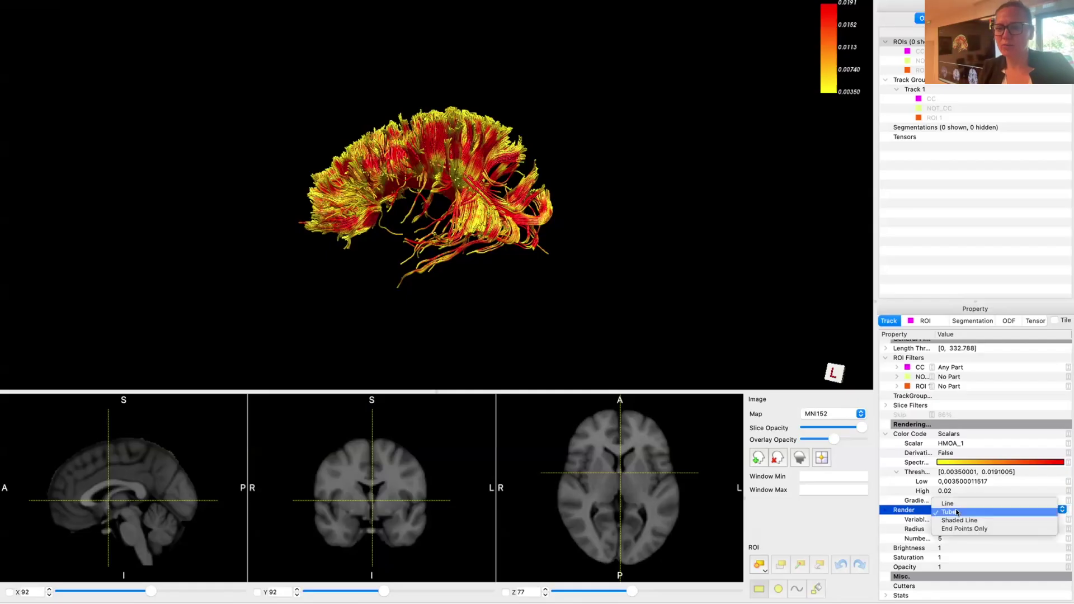
click(950, 504)
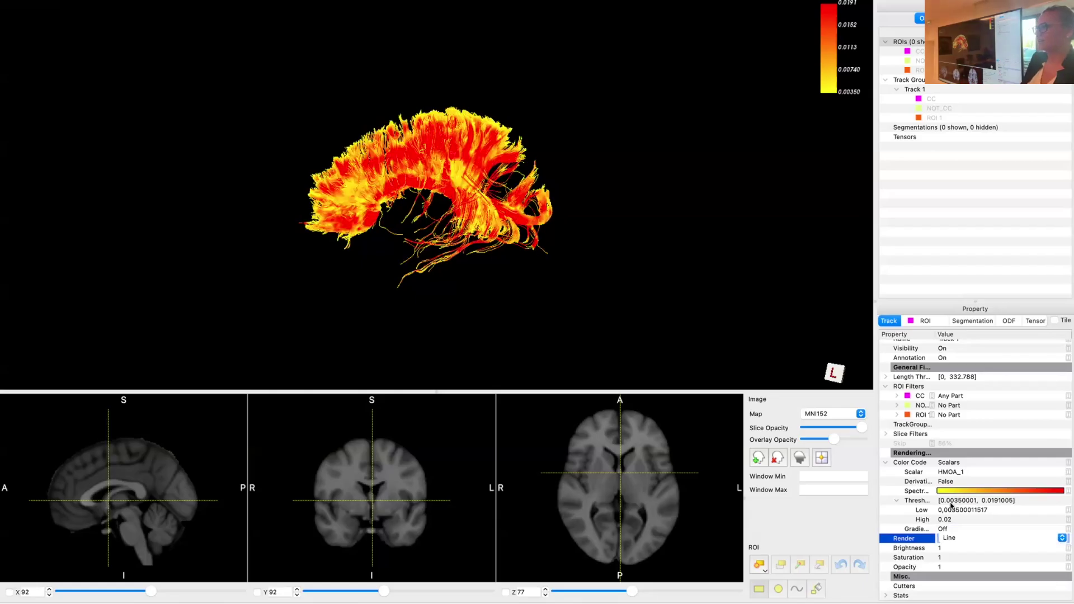
key(Return)
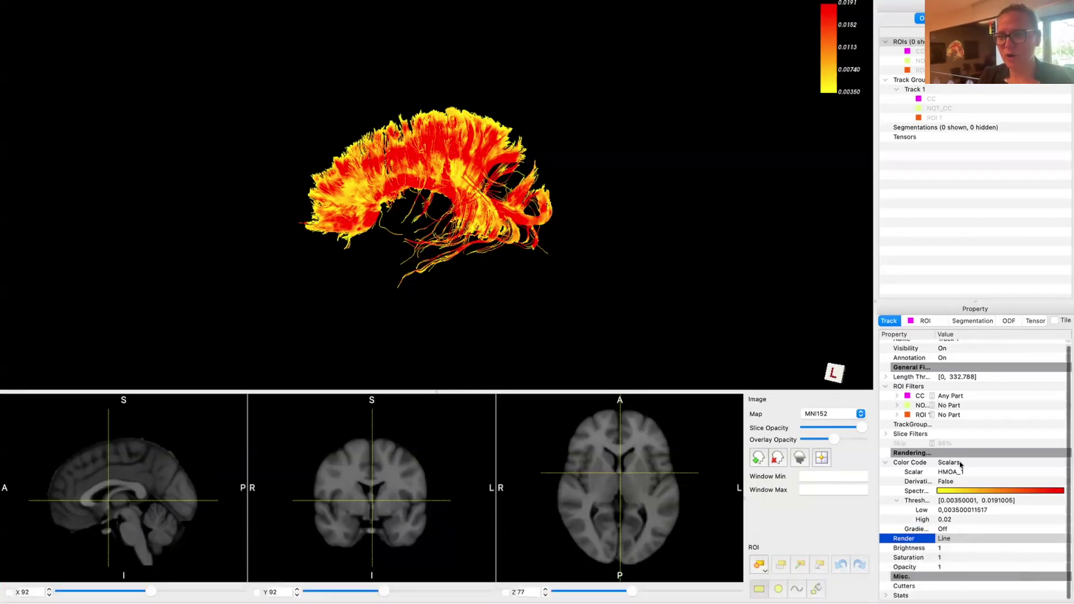
click(944, 537)
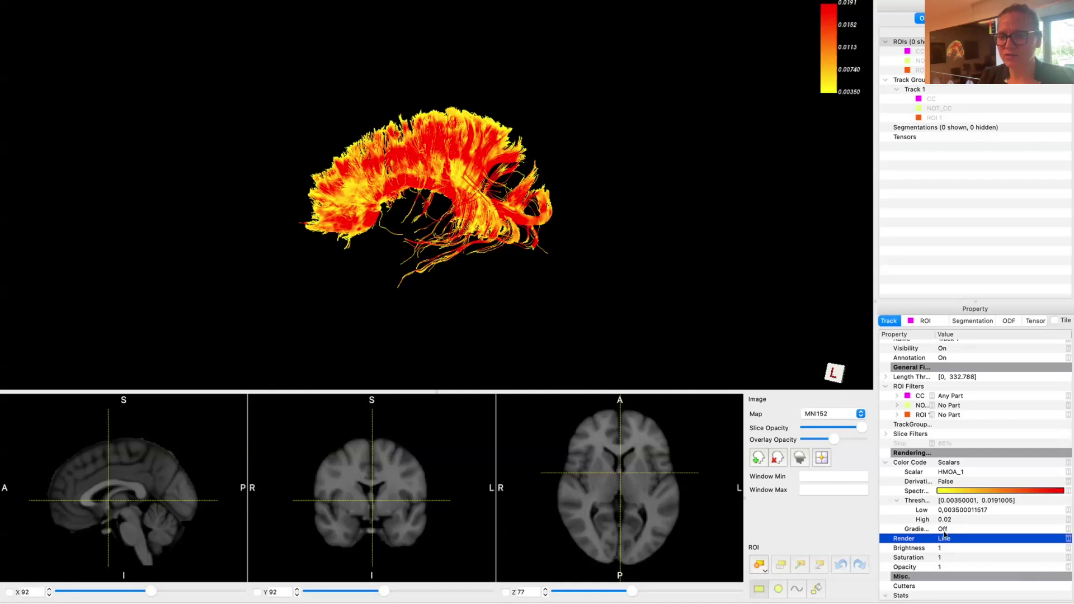
Widen the property name column and open the detailed statistics for Track 1 from its Stats
scroll(944, 534, down, 3)
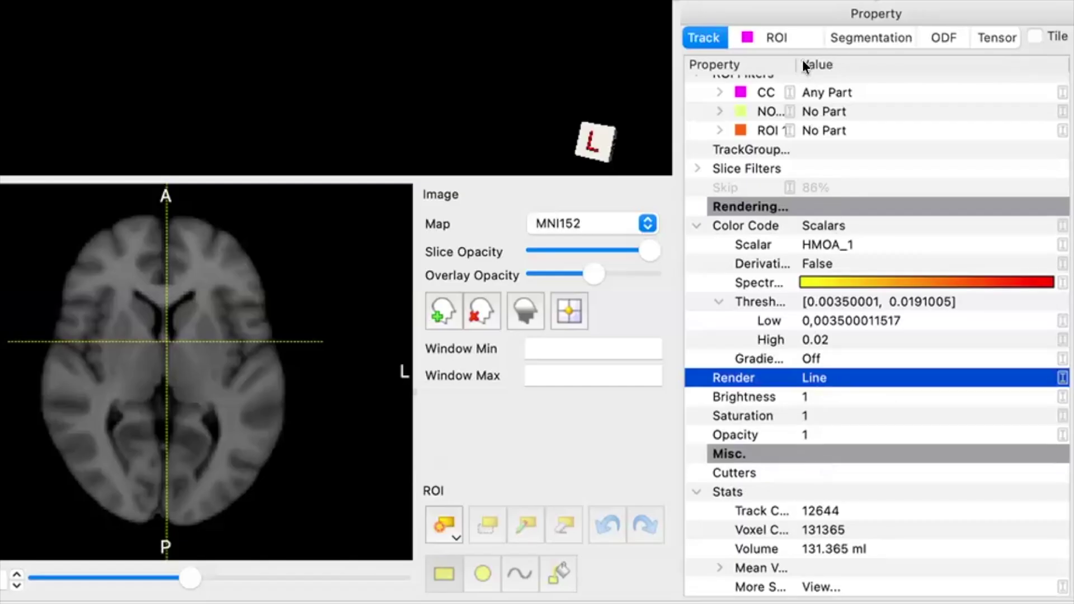
drag(796, 64, 853, 65)
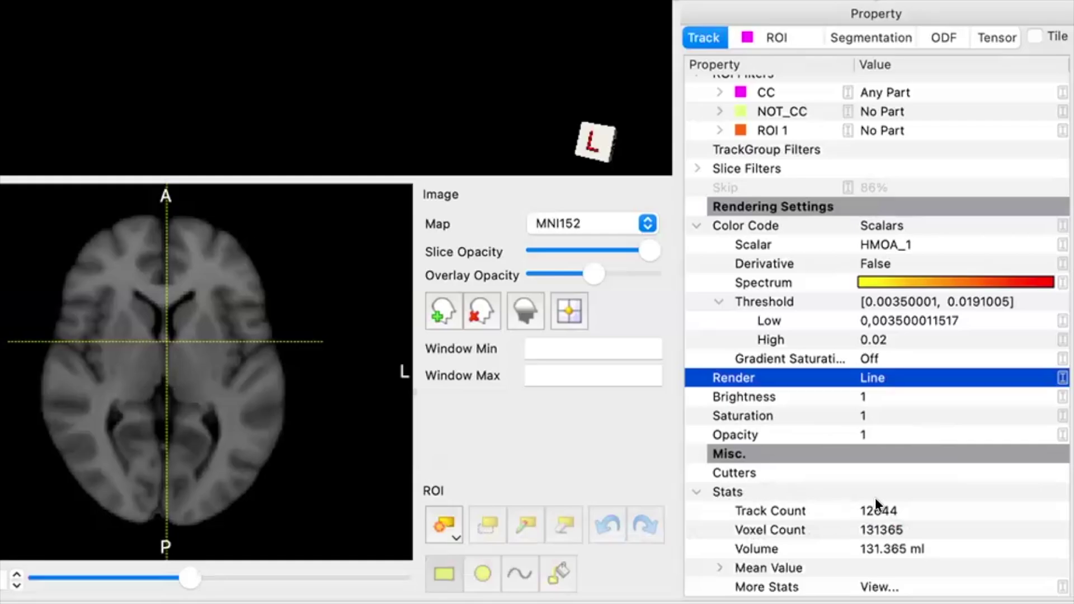
scroll(951, 502, down, 1)
click(880, 587)
click(881, 586)
click(880, 587)
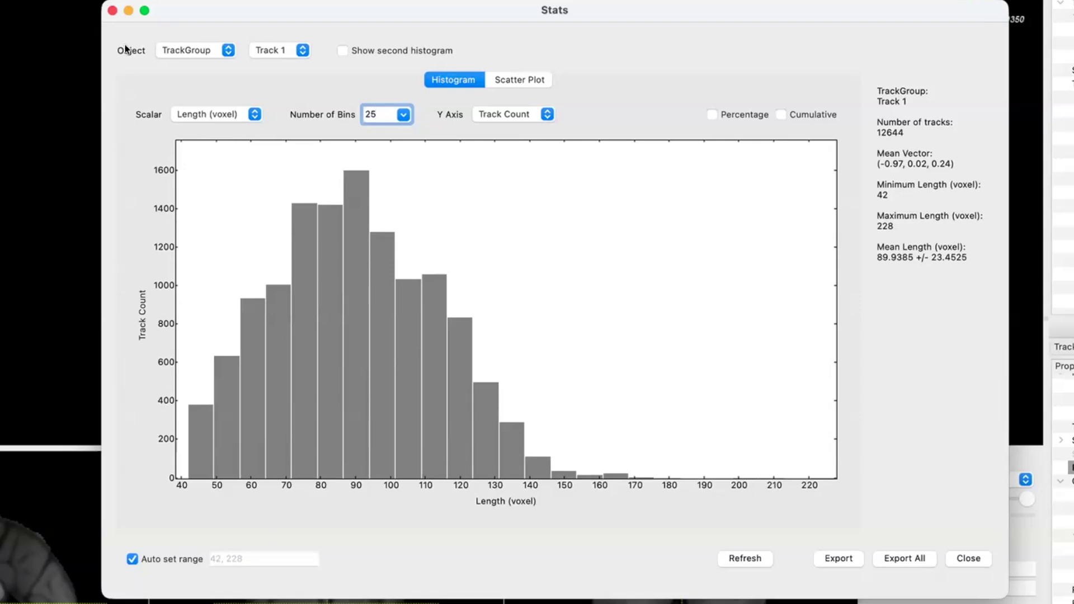
Plot Track 1's histogram by the HMOA_1 scalar and reopen the track's detailed statistics
click(250, 117)
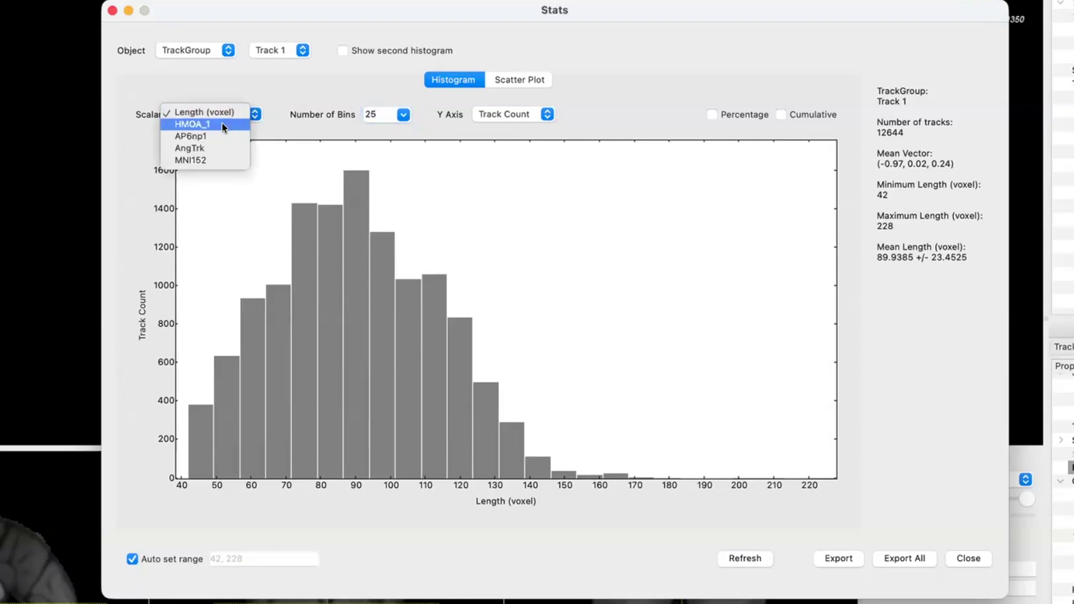
click(223, 128)
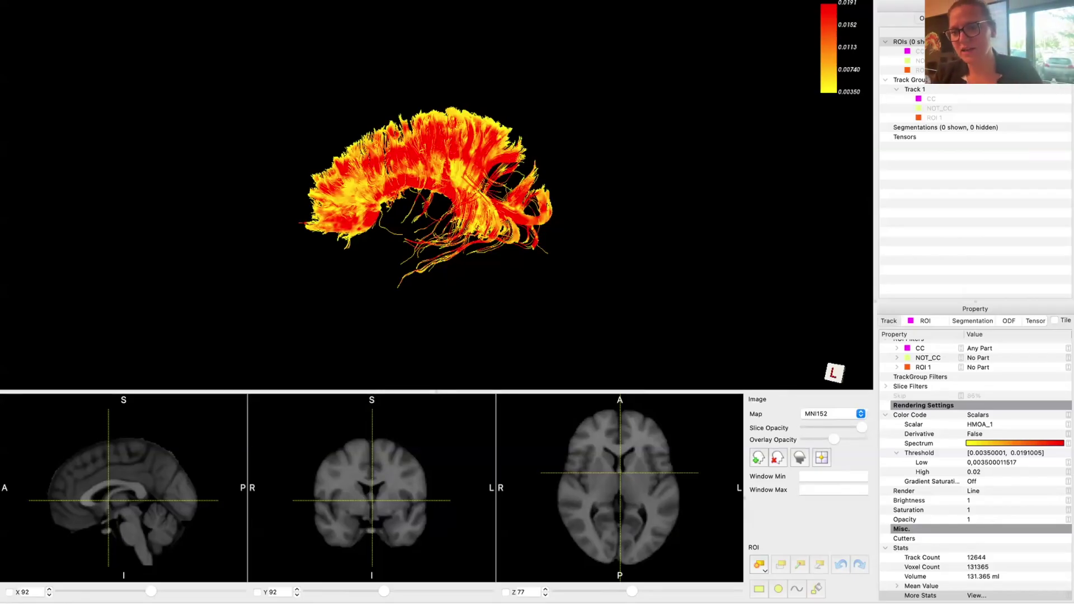
click(977, 595)
click(984, 596)
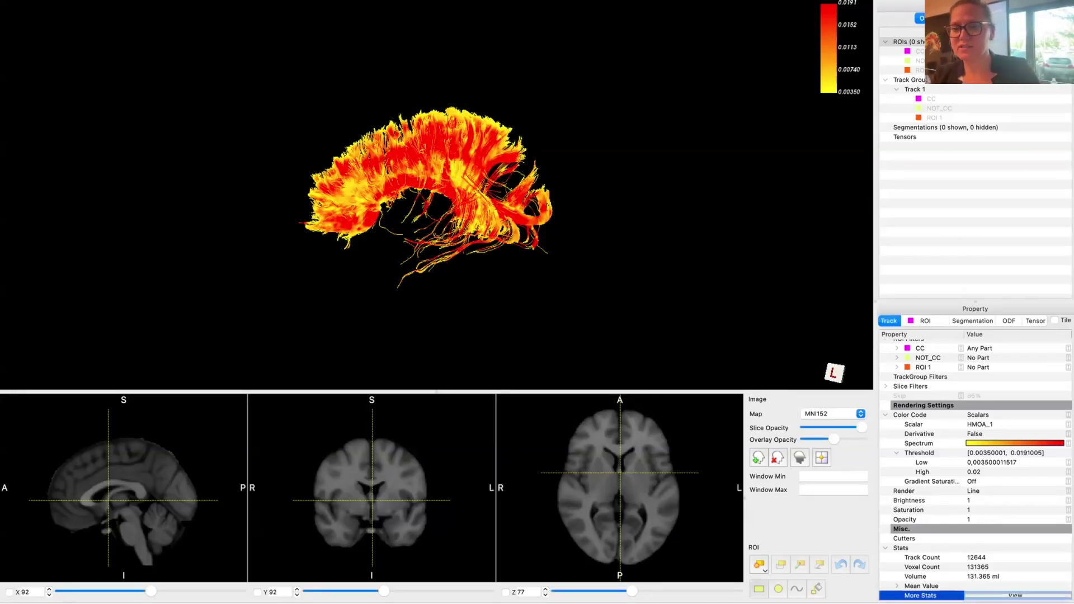
click(1001, 595)
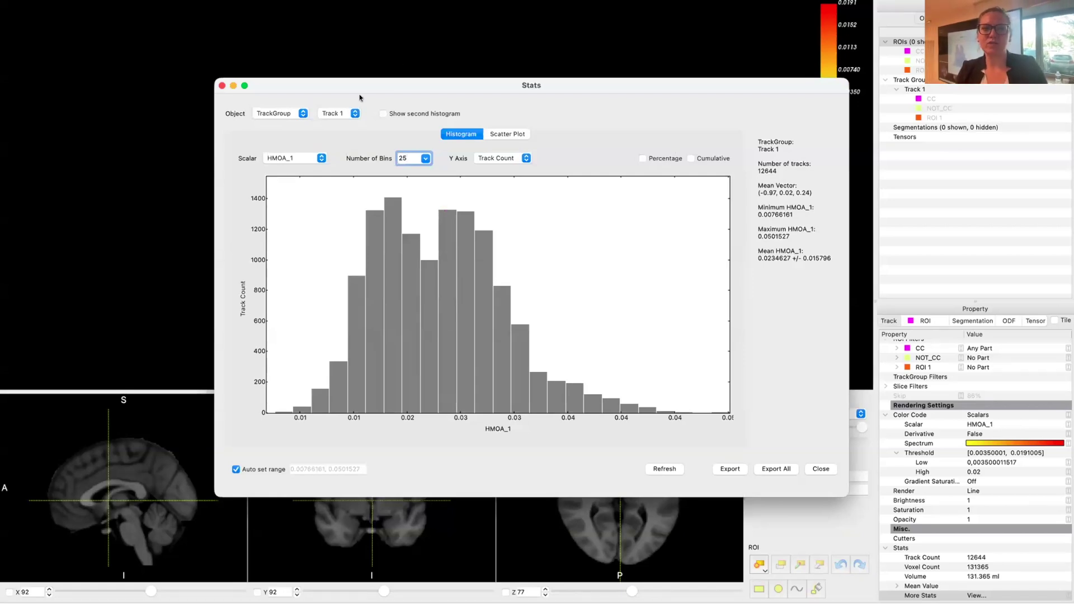
Review the track and scalar choices available for the HMOA_1 statistics histogram of Track 1
click(353, 114)
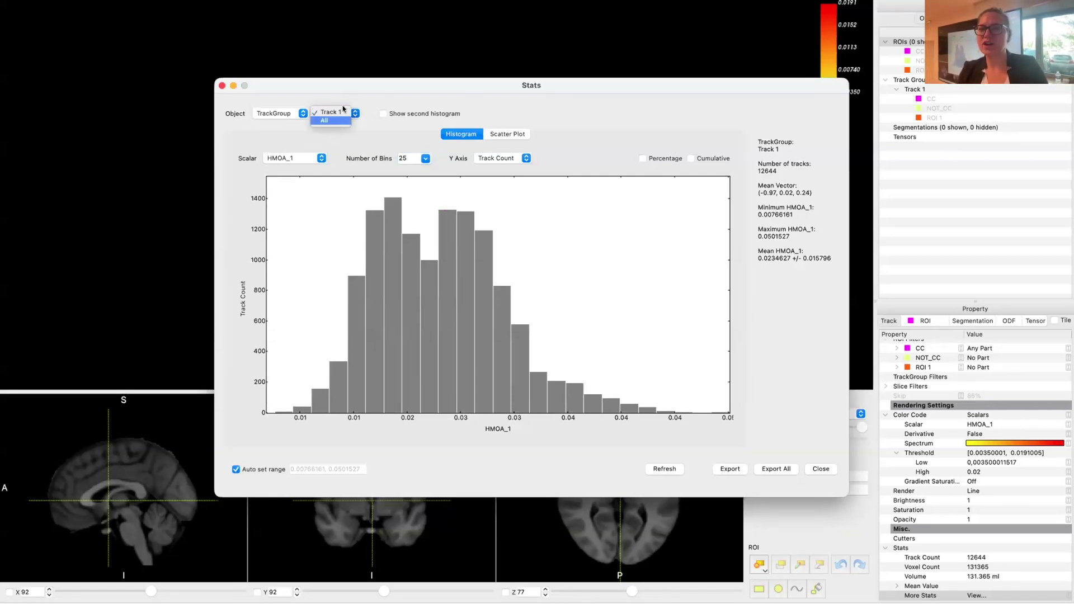
click(357, 132)
click(317, 159)
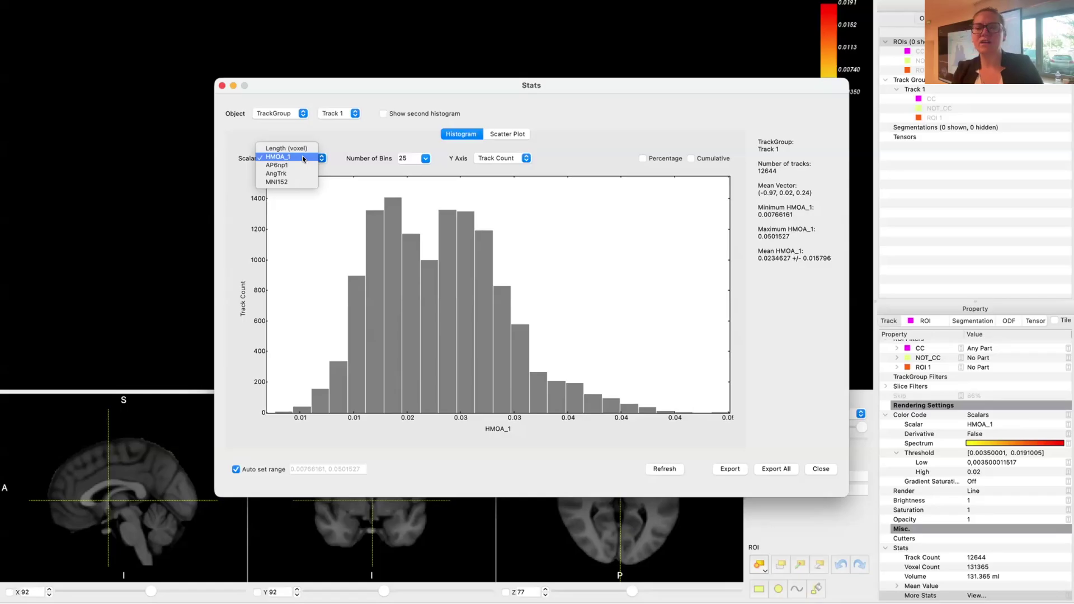
click(344, 142)
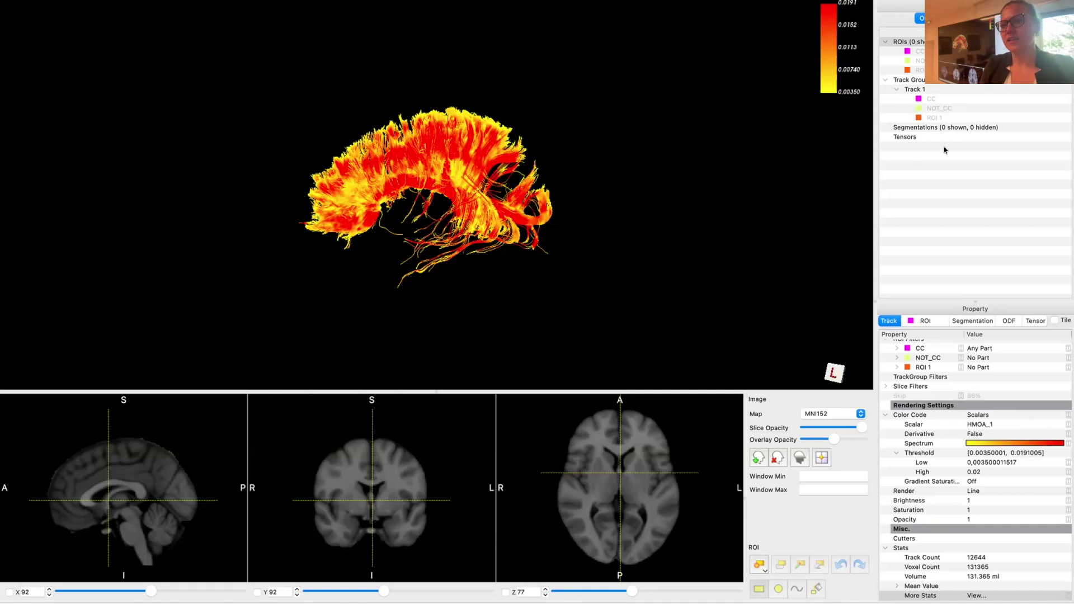
Hide Track 1 from the 3D view
click(915, 90)
right_click(915, 89)
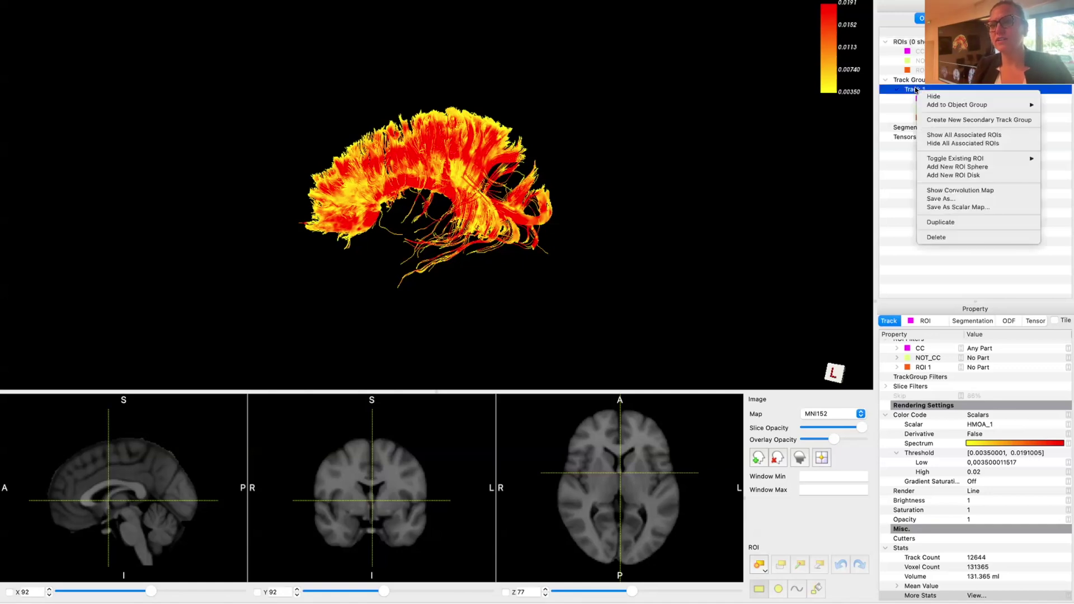
click(930, 97)
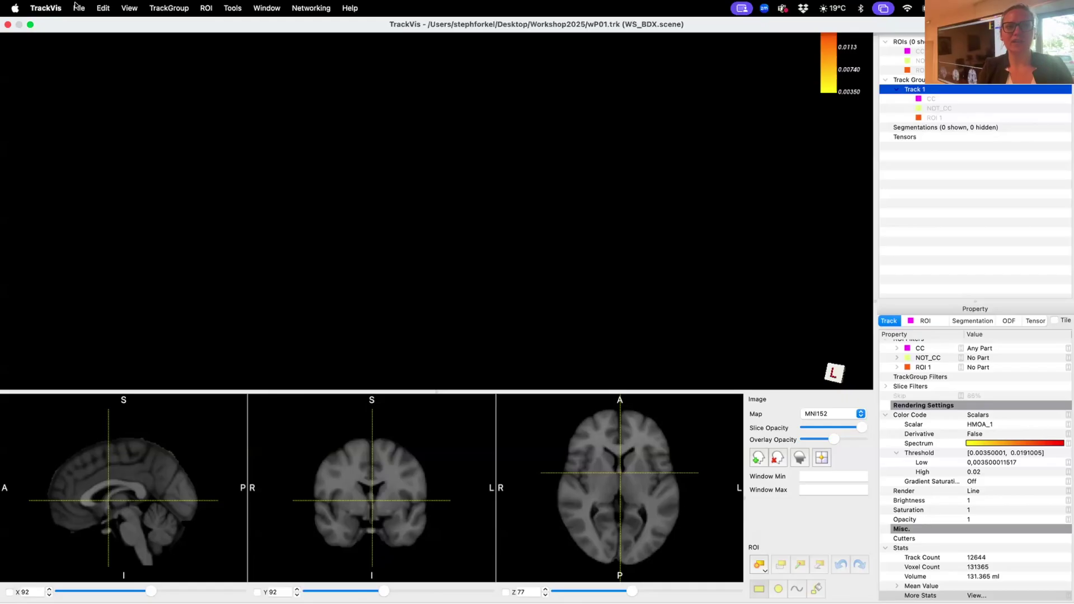
click(78, 8)
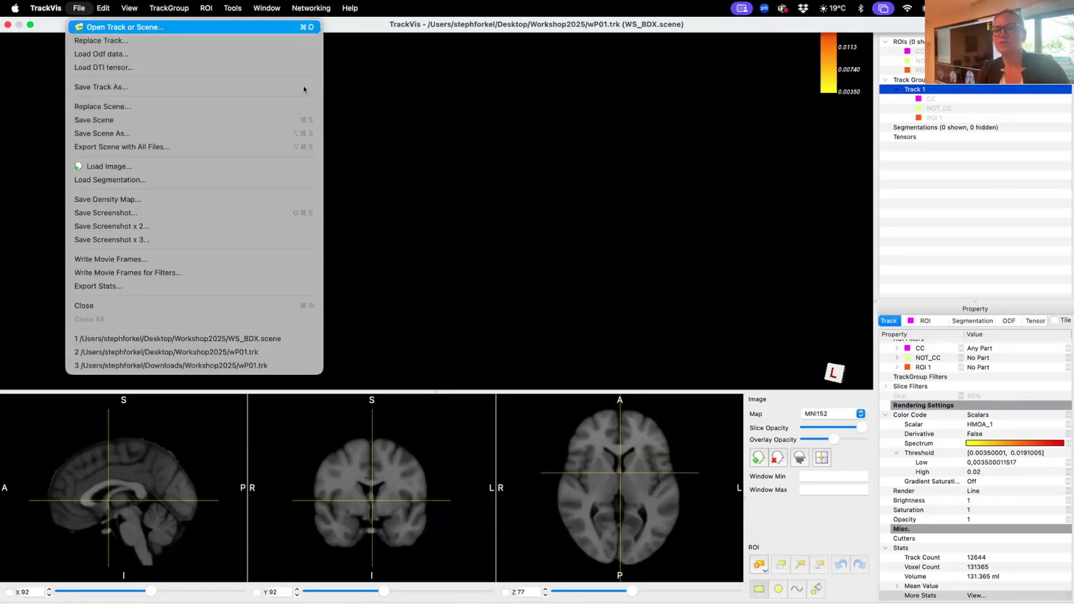
click(451, 168)
click(741, 479)
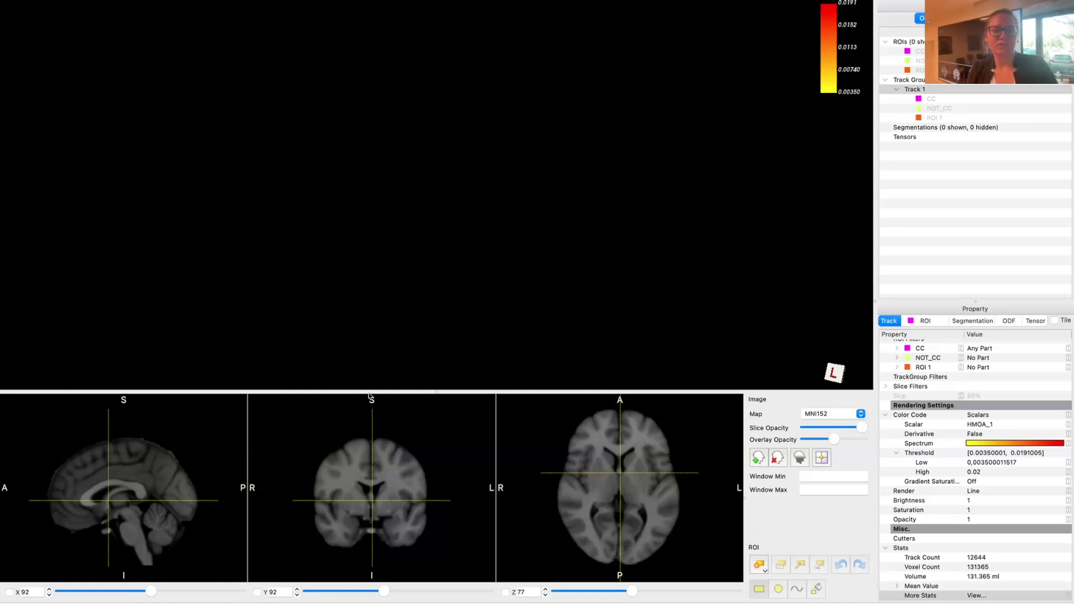
Add a sphere ROI of radius 16 over the left inferior frontal region and move its center to [136 81 86]
drag(434, 392, 463, 163)
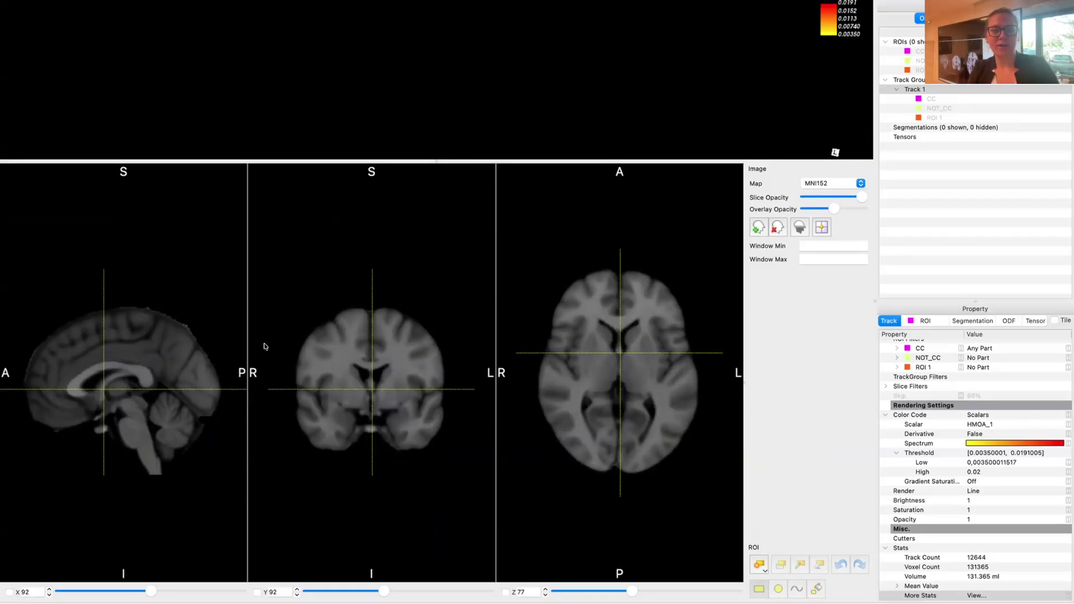
scroll(165, 380, up, 5)
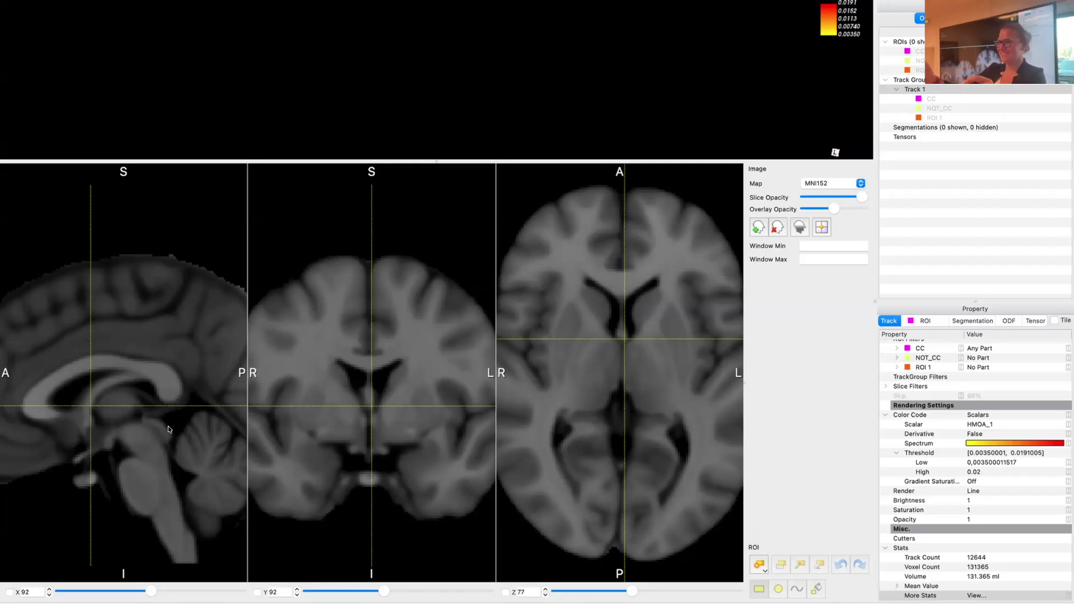
drag(461, 379, 459, 376)
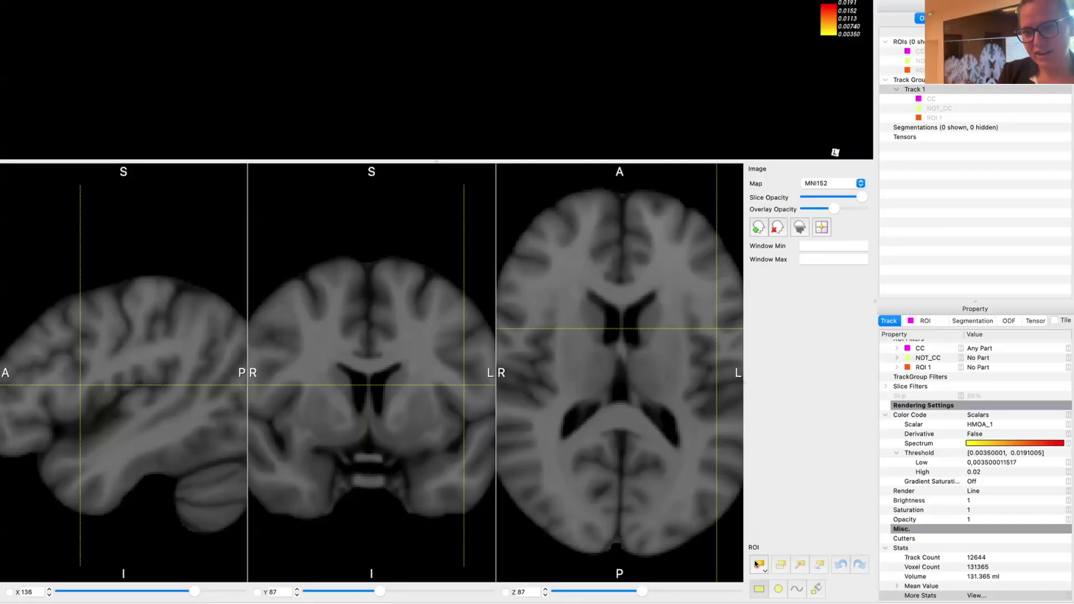
click(757, 564)
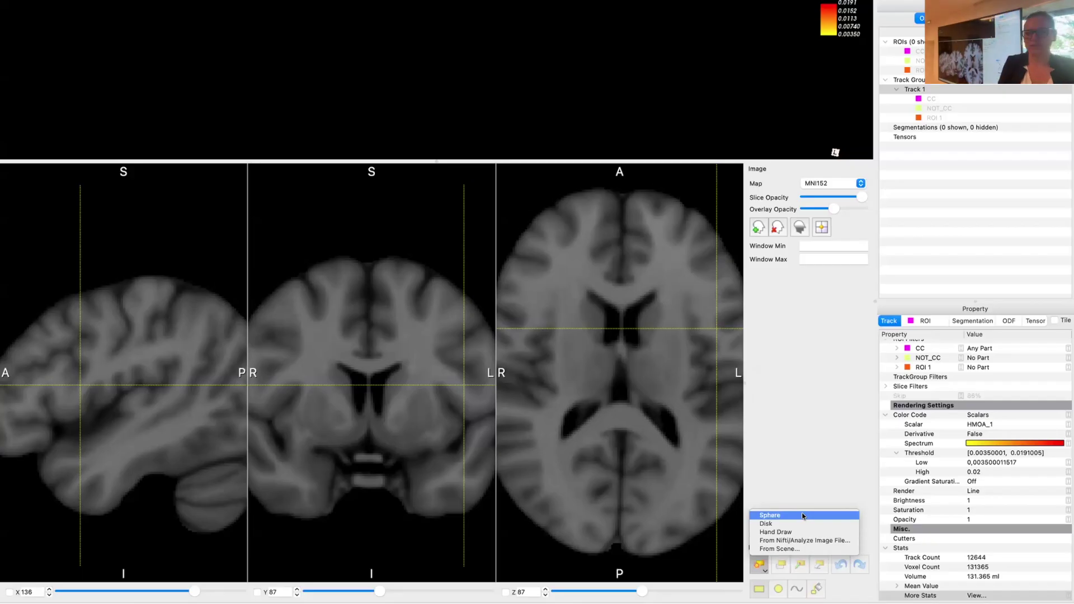
click(802, 516)
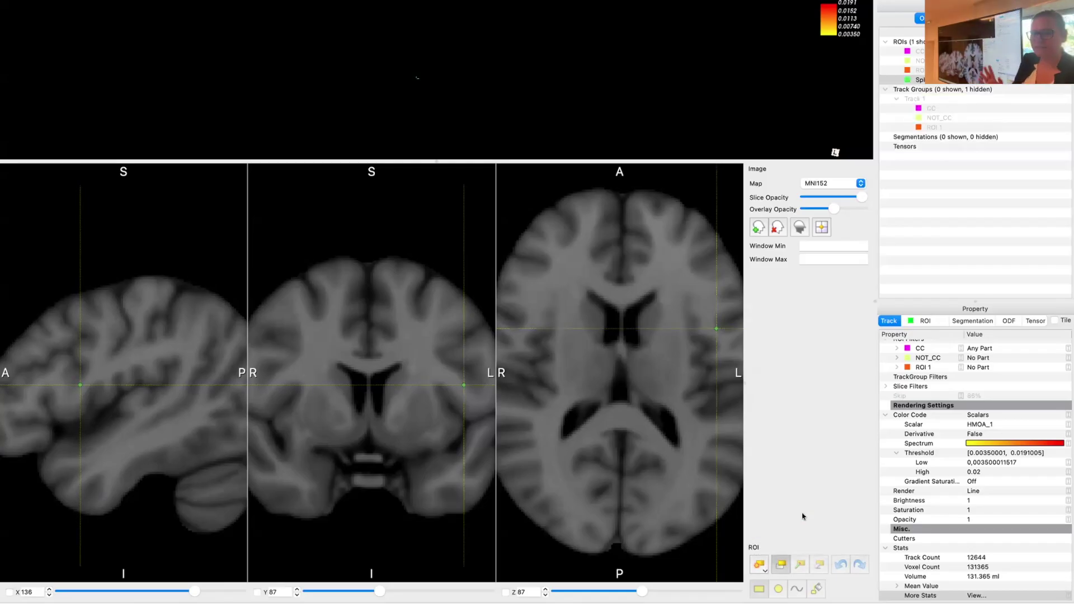
click(929, 320)
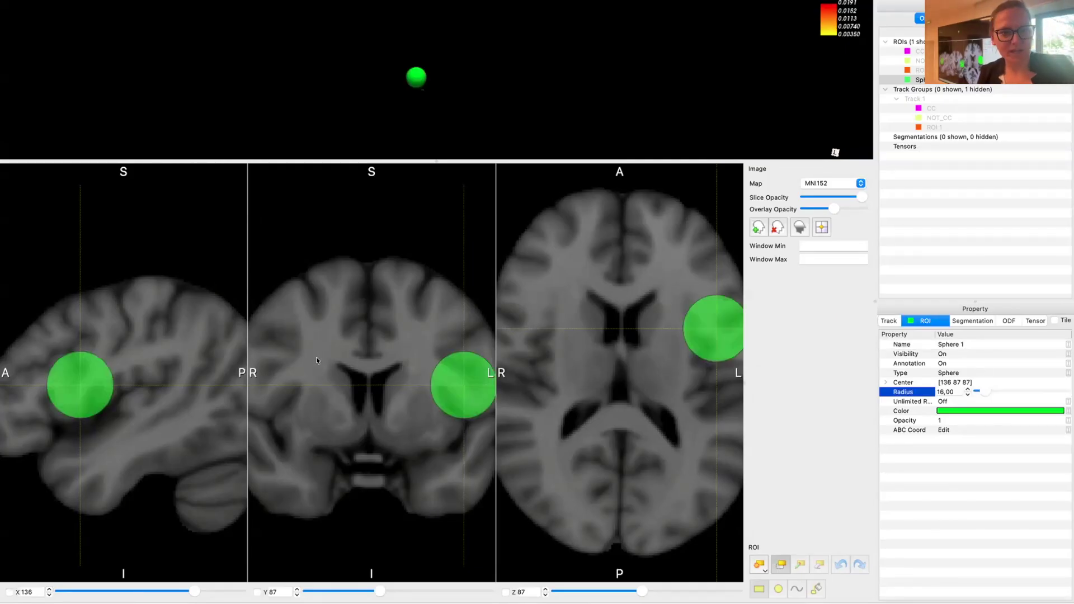
drag(88, 373, 80, 379)
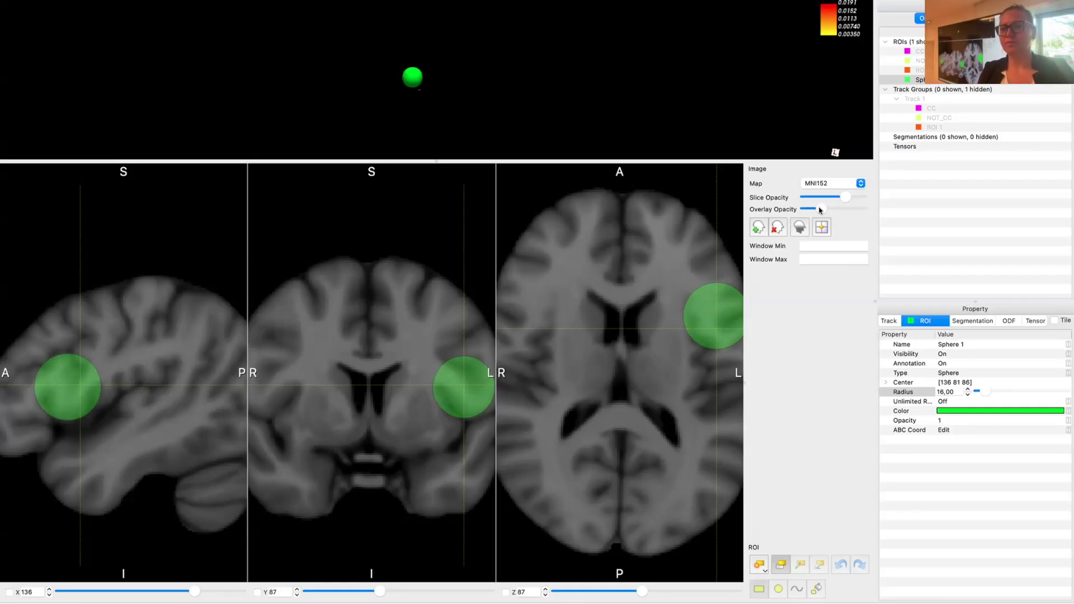
Rename the inferior frontal sphere ROI as IFG
click(959, 344)
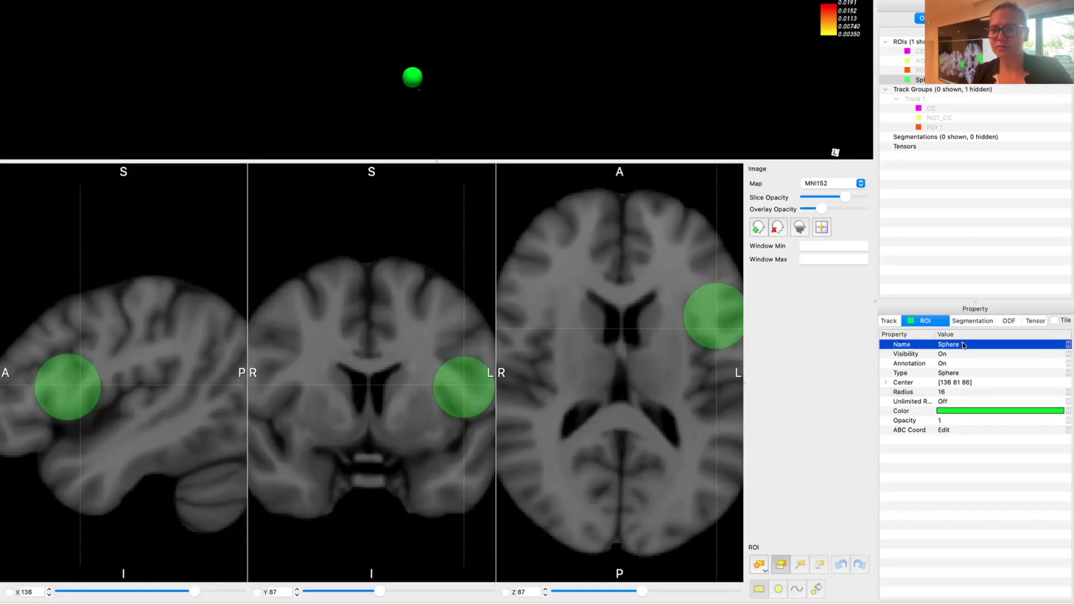
double_click(963, 345)
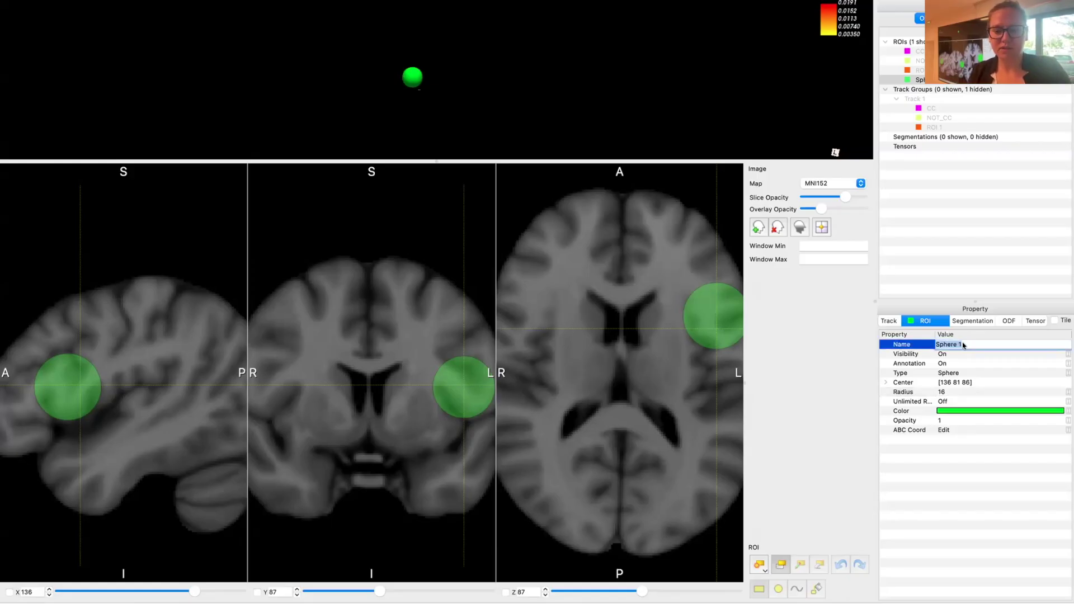
text(IFG)
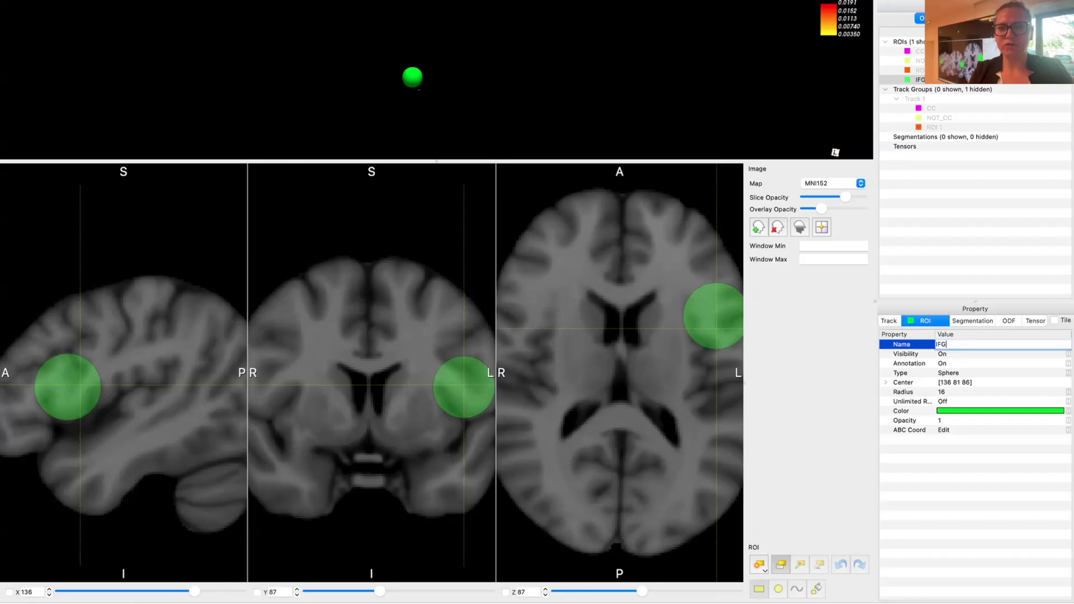
key(Return)
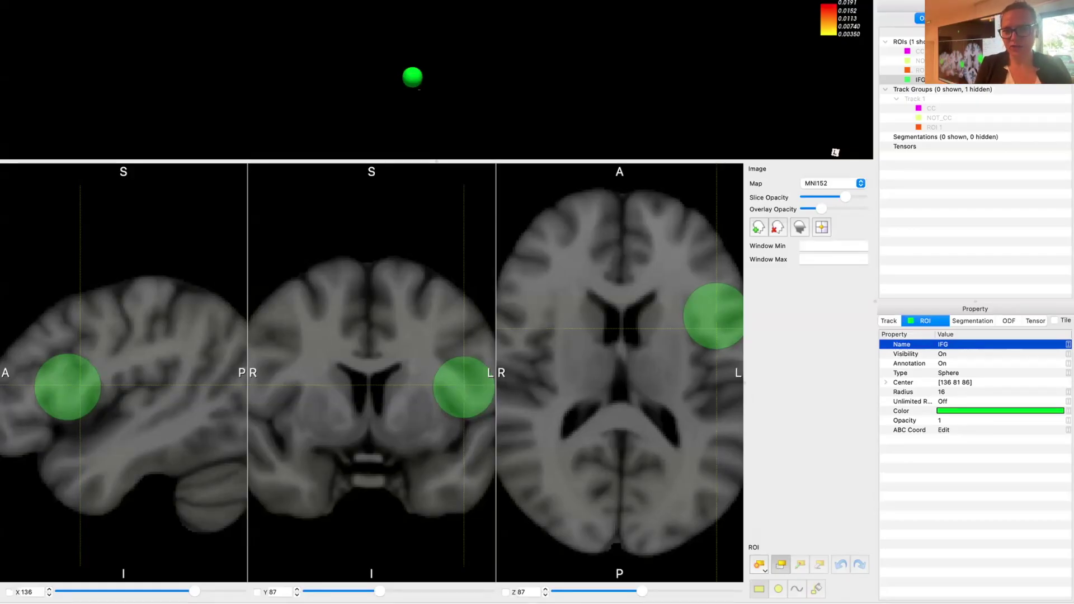
Add a second sphere ROI in the left posterior temporal region, centered at [136 137 71]
click(755, 562)
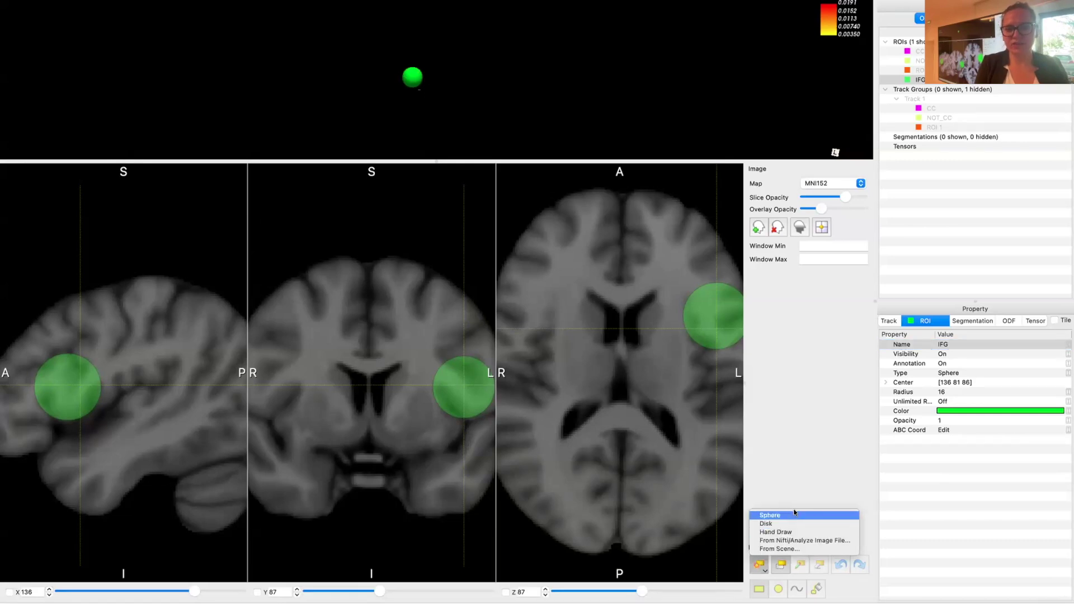
click(777, 493)
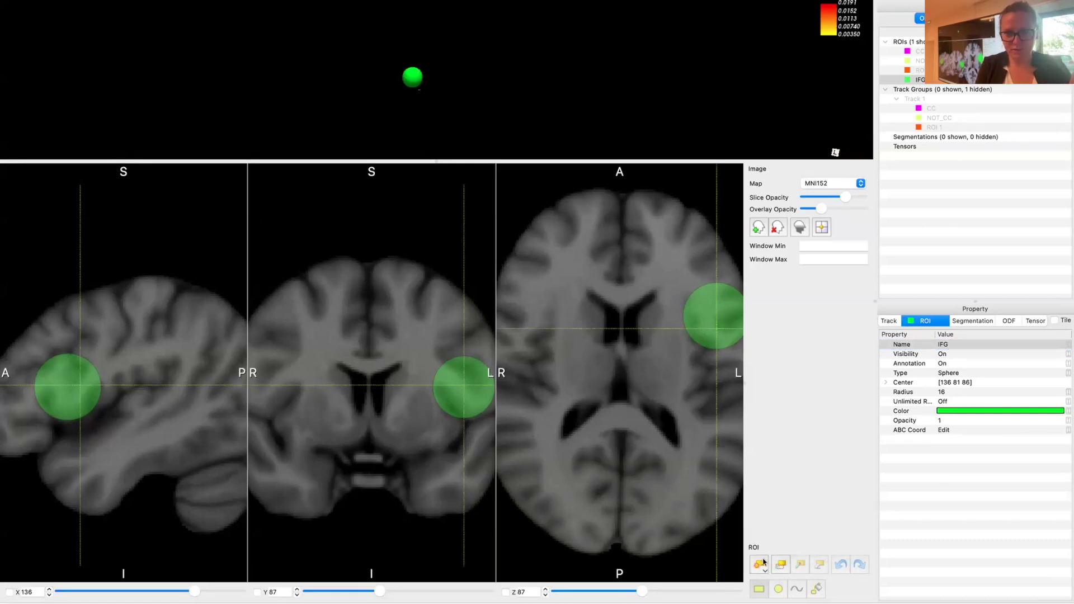
click(182, 416)
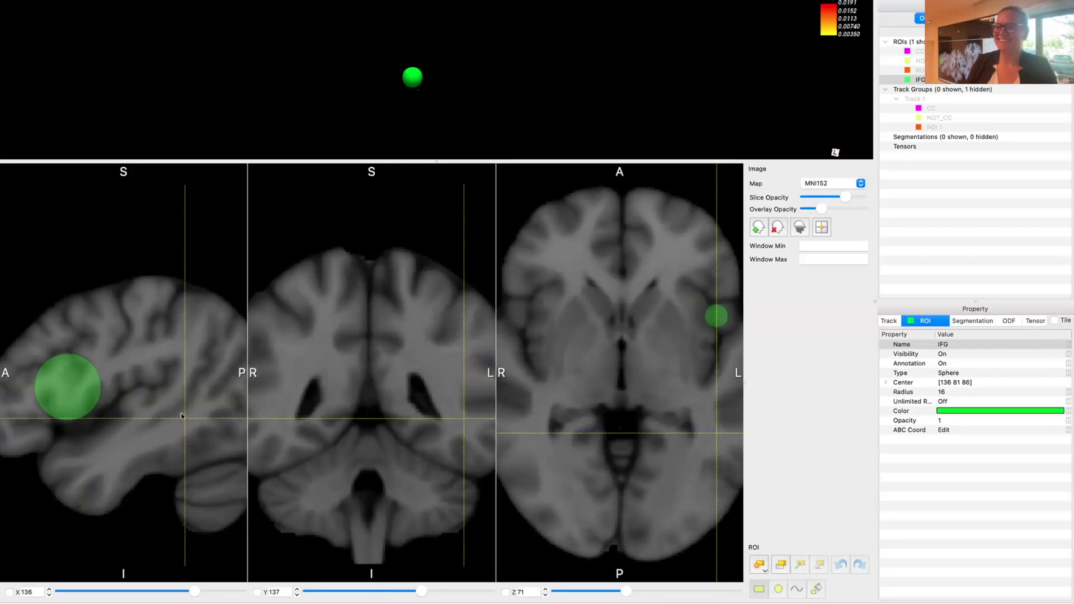
click(756, 561)
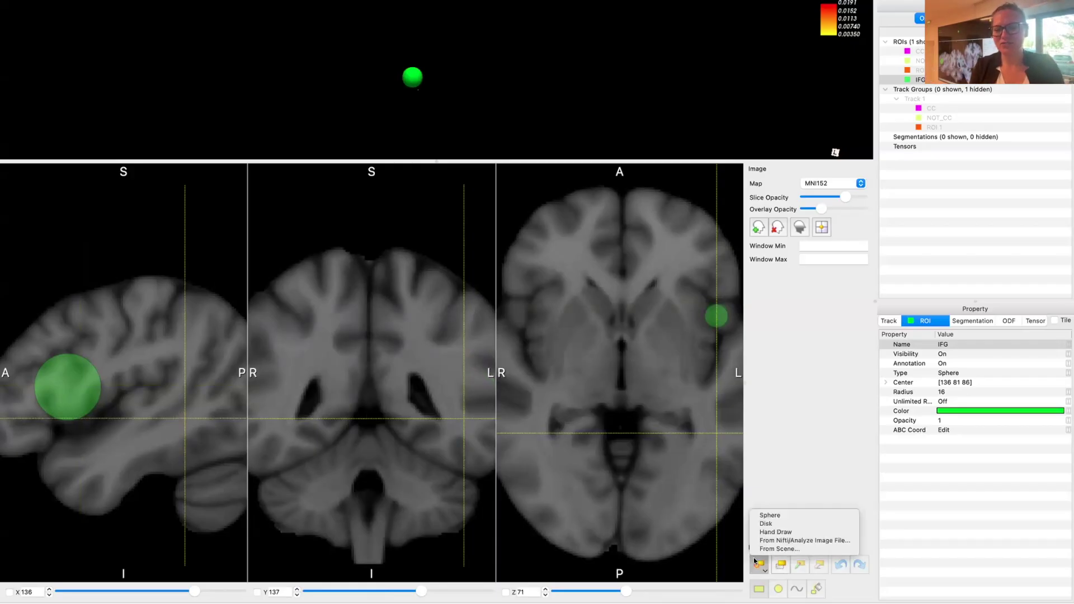
click(794, 512)
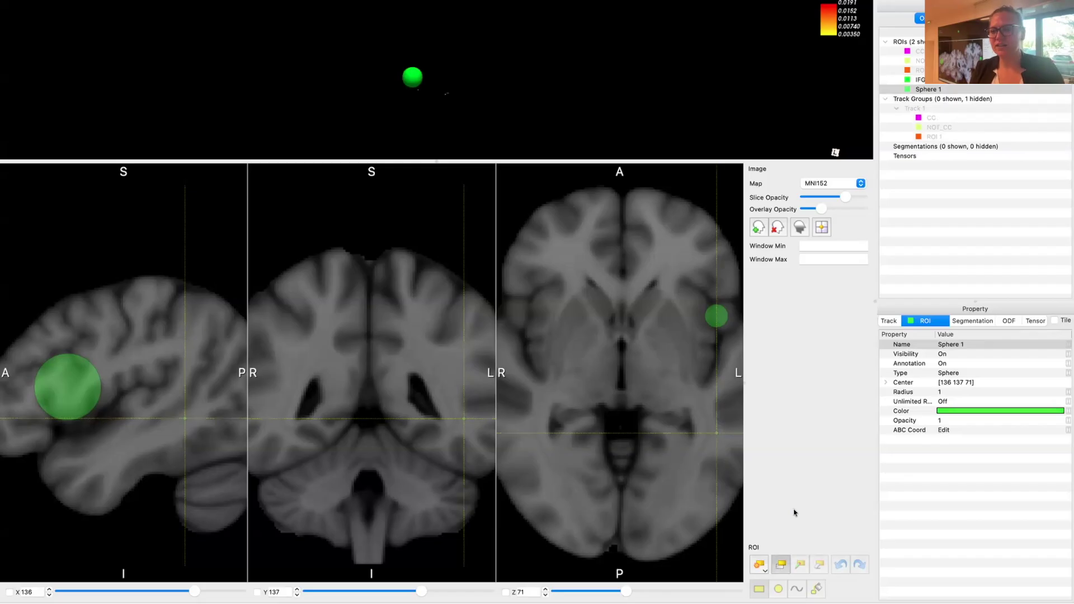
Set the posterior temporal sphere's radius to 19
click(951, 391)
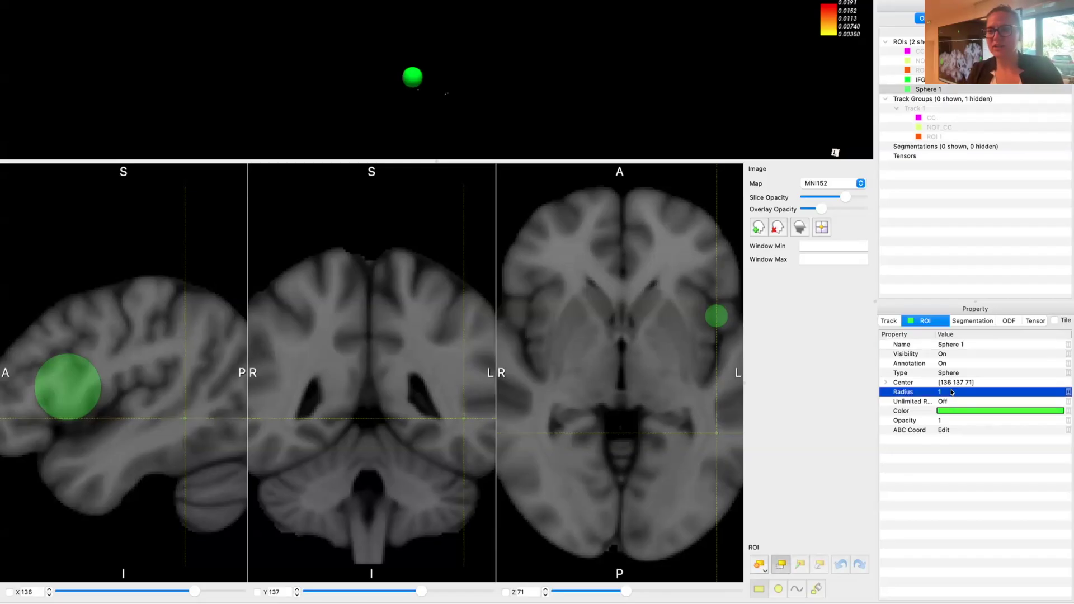
click(974, 392)
drag(976, 391, 987, 391)
scroll(987, 391, down, 7)
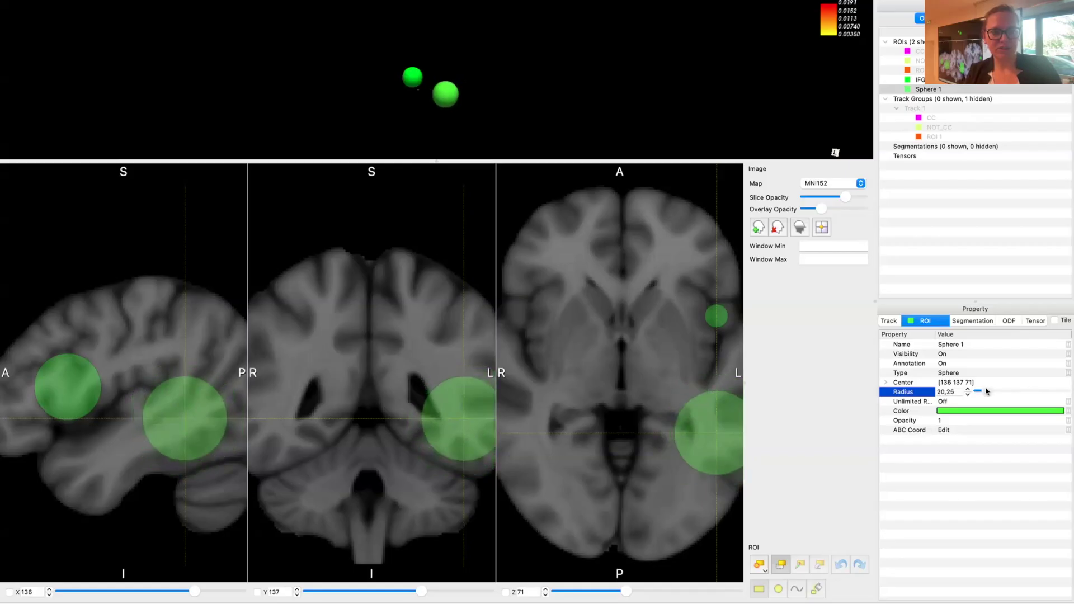
scroll(987, 392, down, 1)
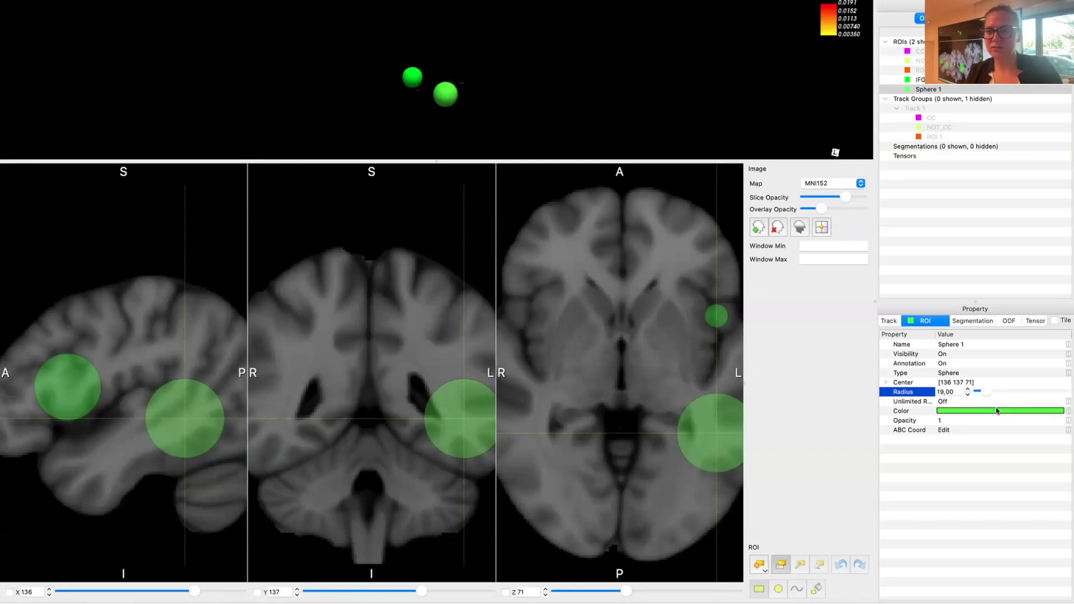
Try to change the posterior temporal sphere's color and dismiss the TrackVis problem report
click(991, 410)
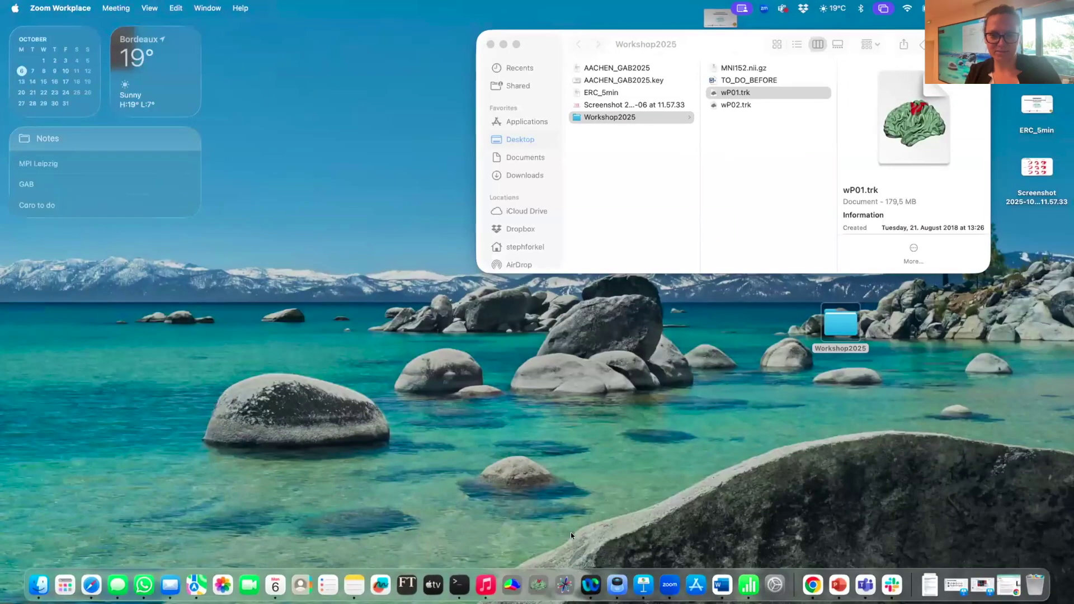
key(super+space)
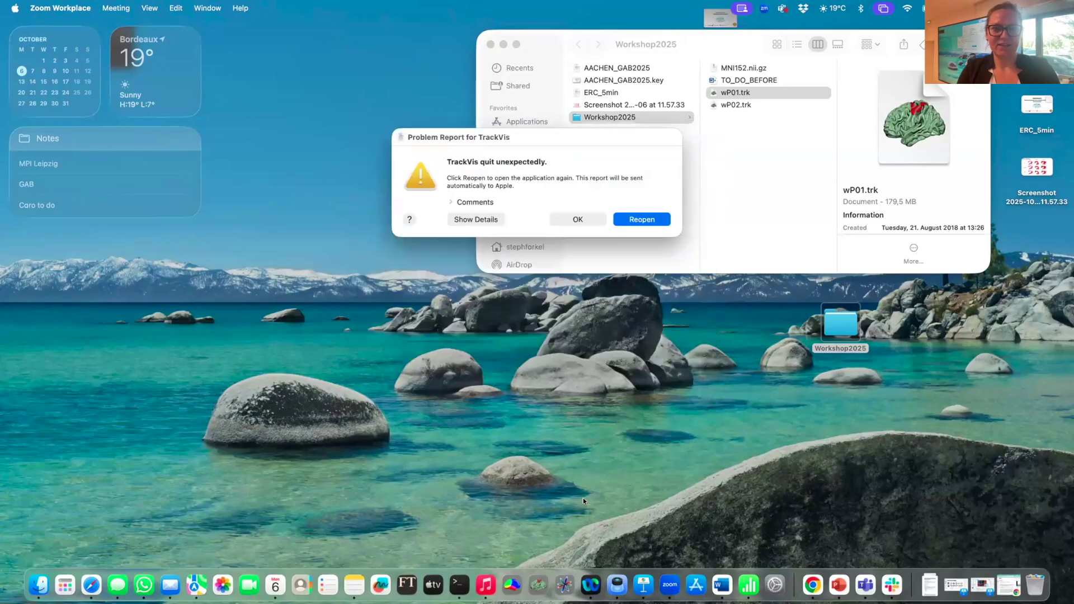
click(577, 218)
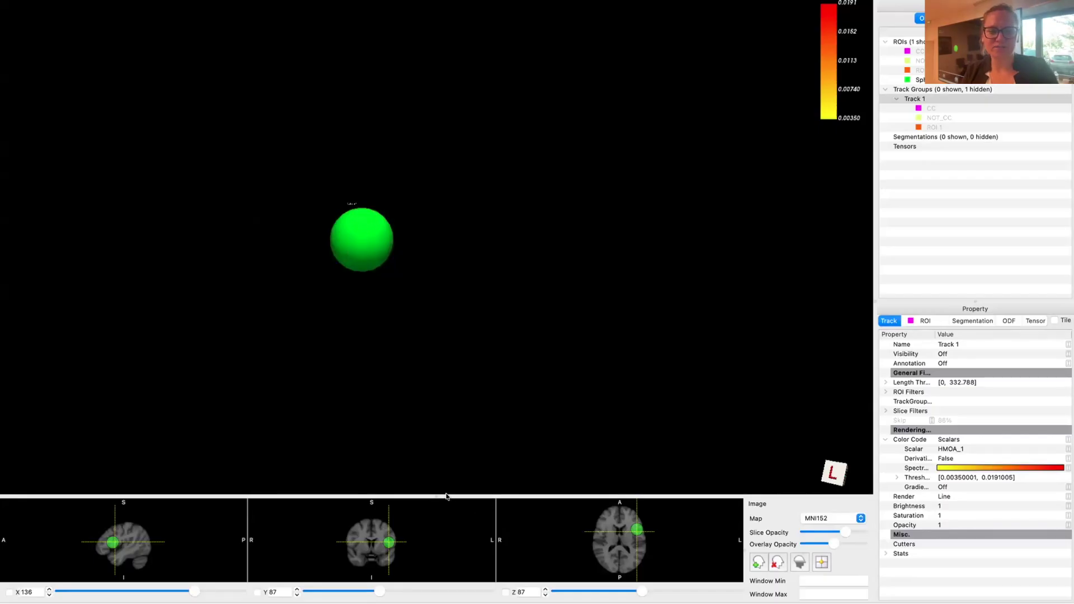
Enlarge the slice views and filter the Track 1 group with the IFG sphere ROI
drag(490, 496, 479, 400)
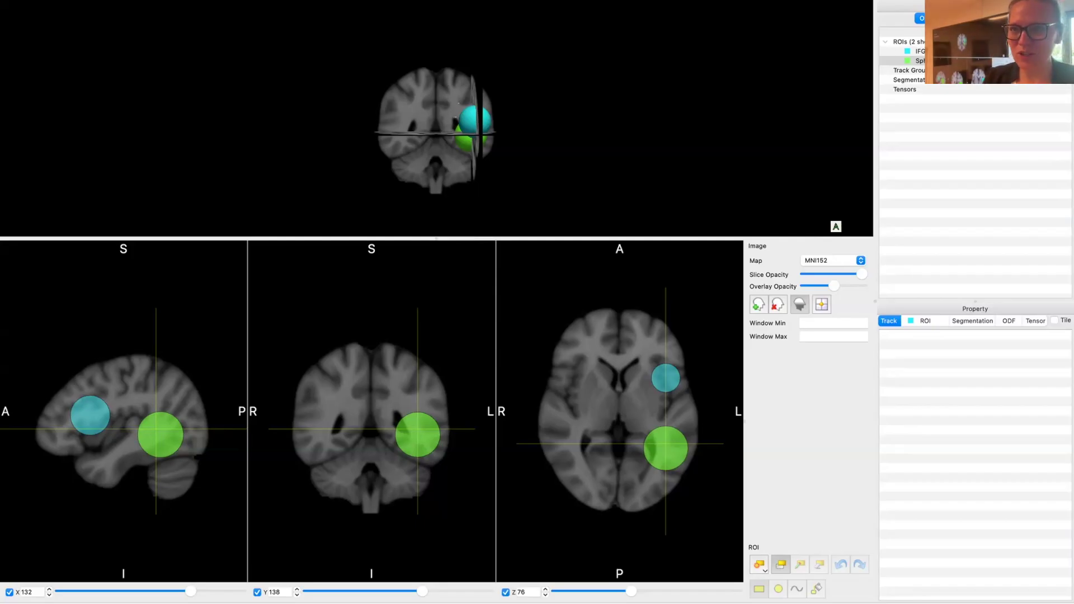
click(921, 51)
right_click(921, 51)
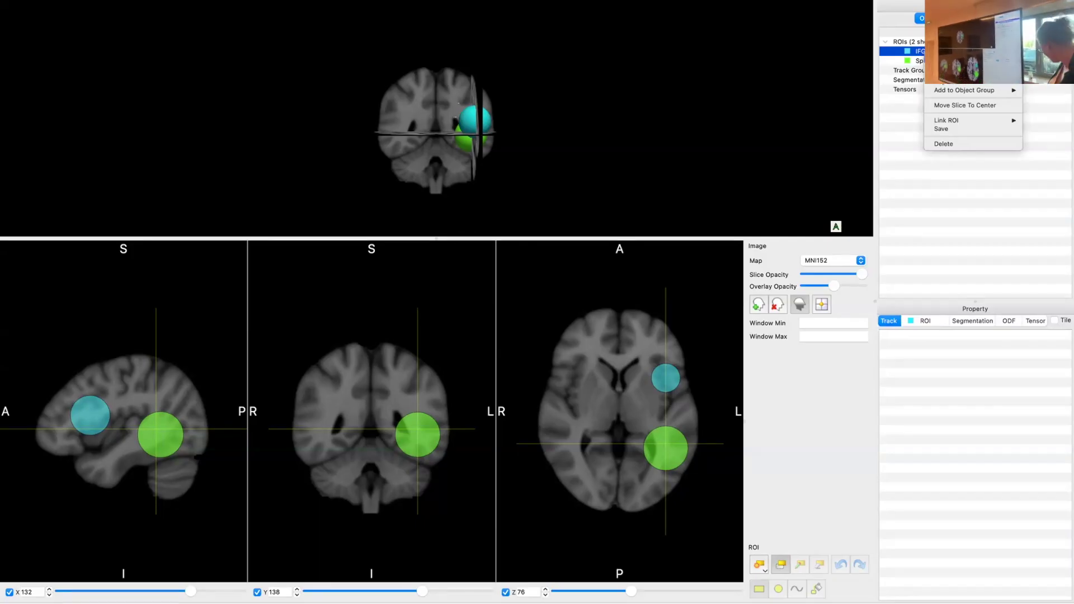
click(1046, 90)
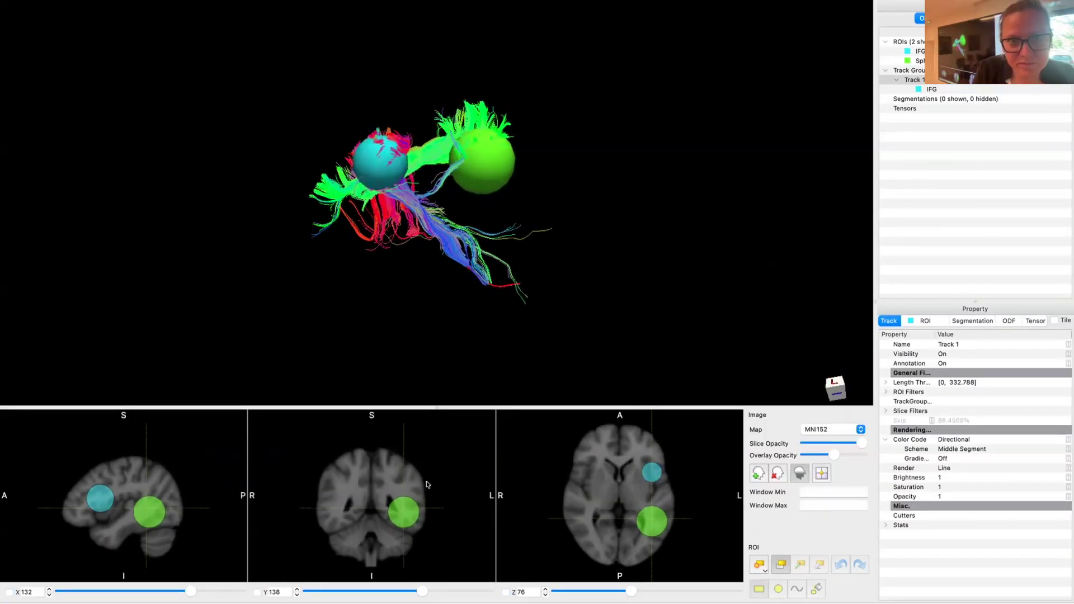
Inspect the IFG tracks from several angles and display the coronal slice at Y 74 behind them
drag(512, 179, 571, 351)
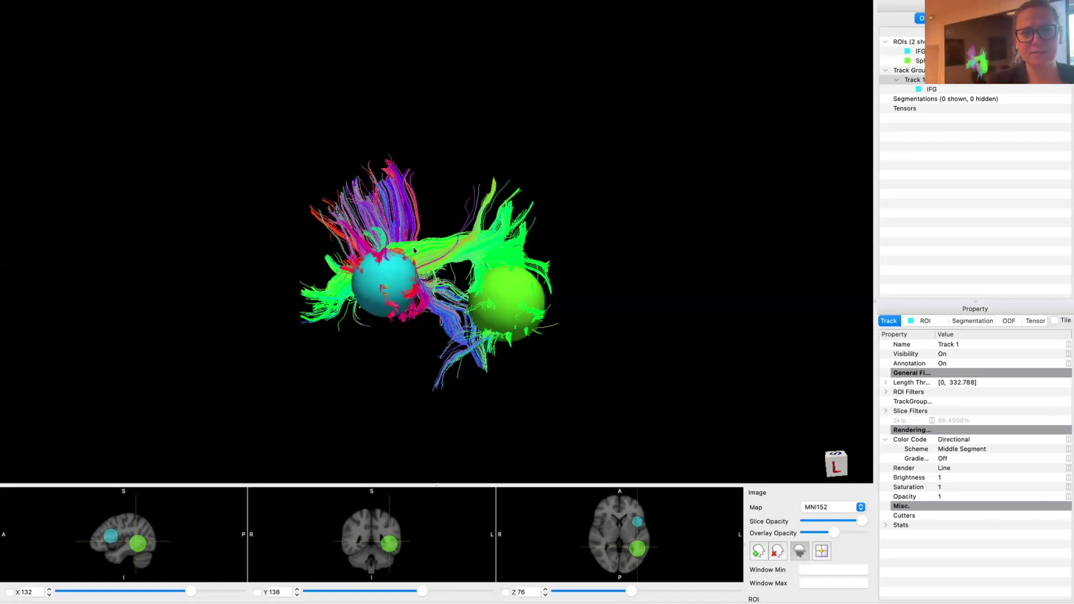
drag(581, 251, 457, 199)
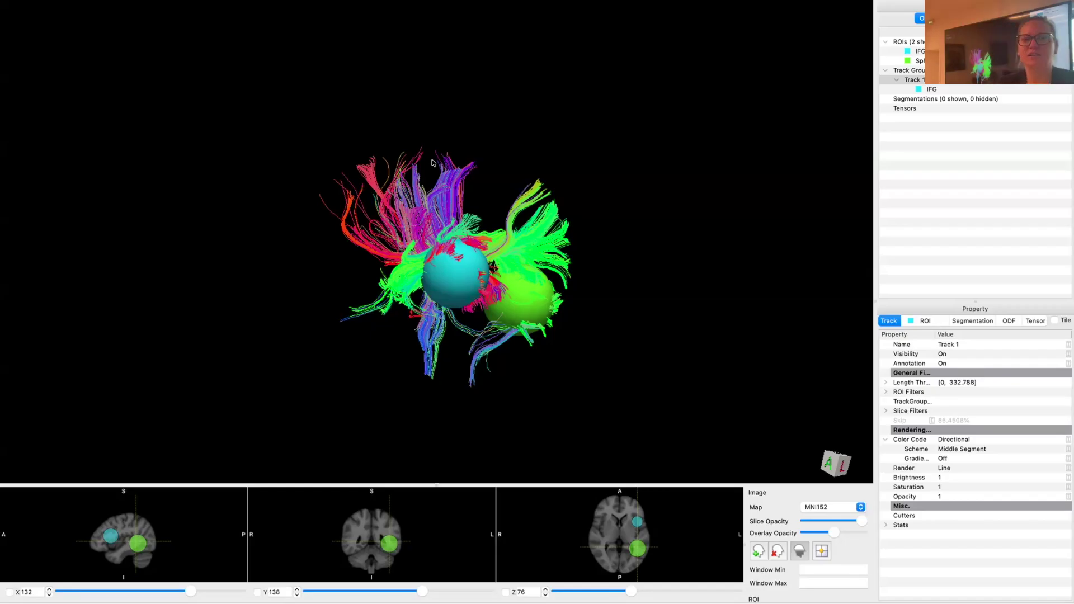
drag(504, 242, 363, 180)
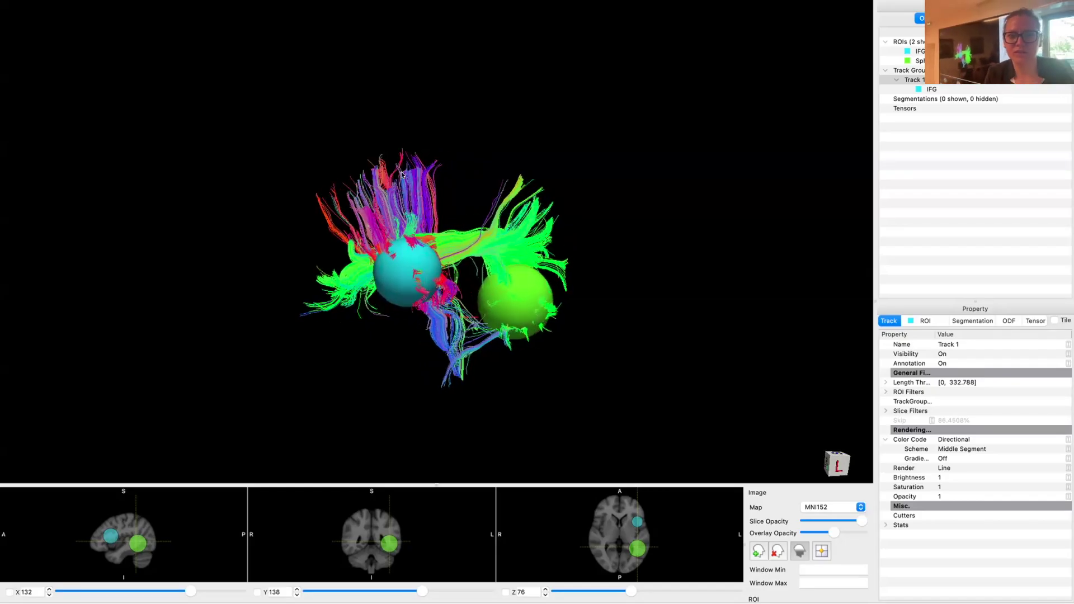
drag(389, 268, 666, 241)
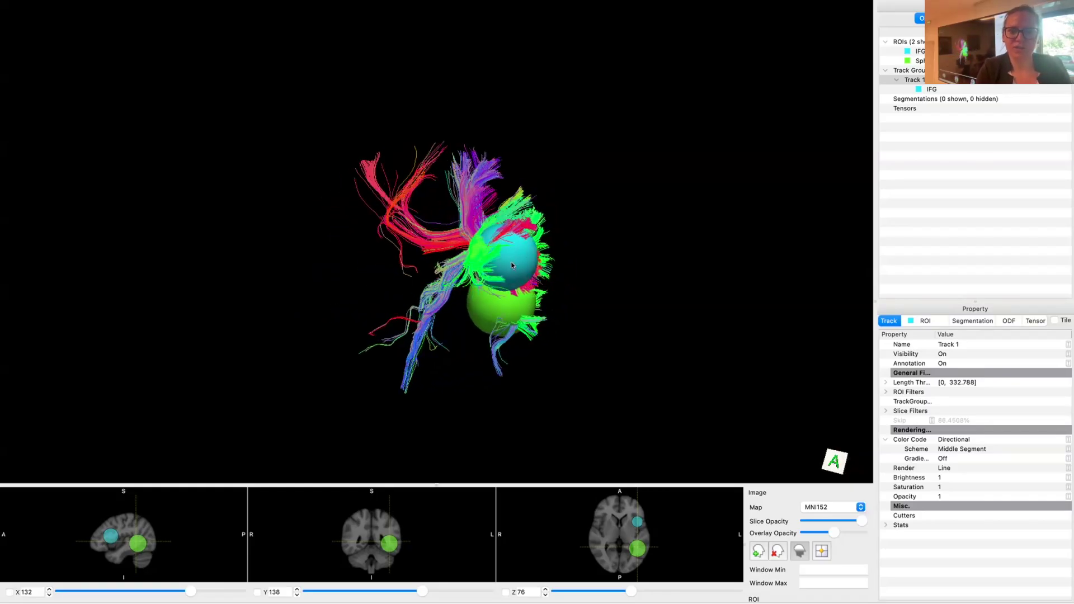
drag(512, 265, 459, 261)
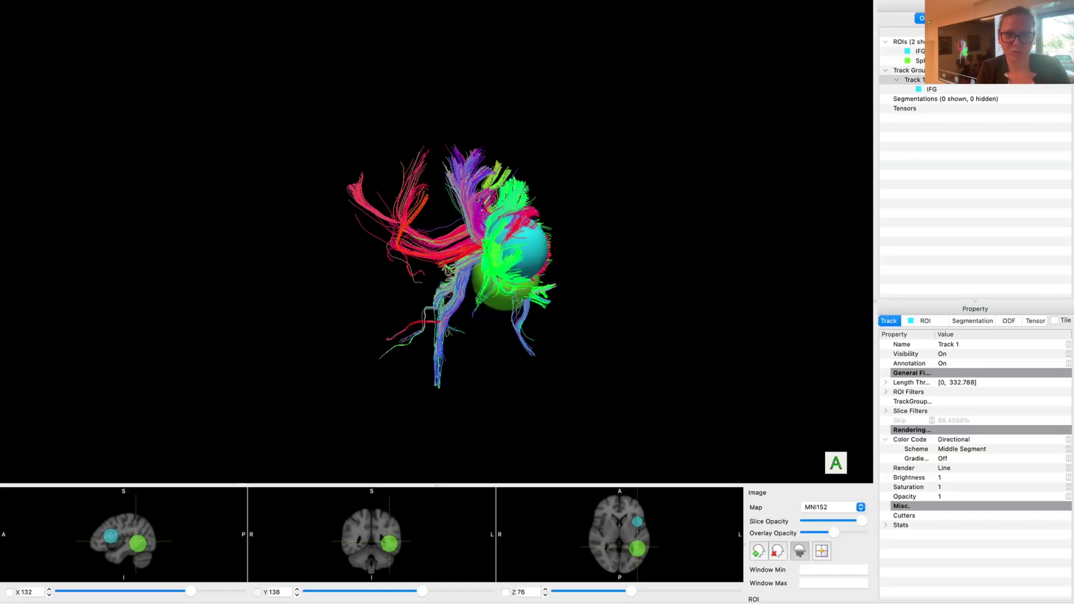
click(257, 591)
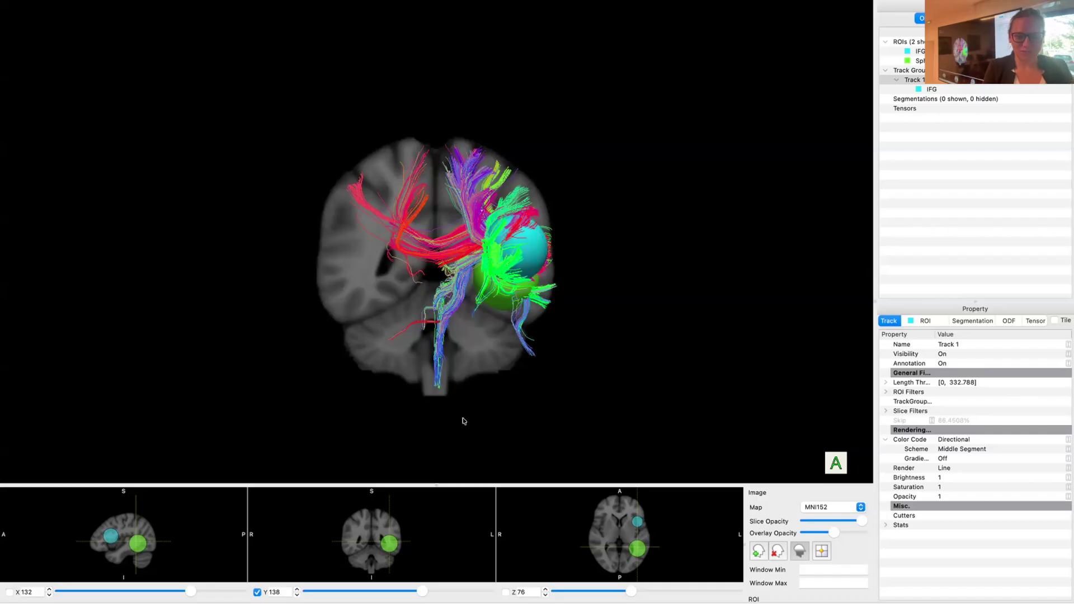
drag(422, 591, 368, 591)
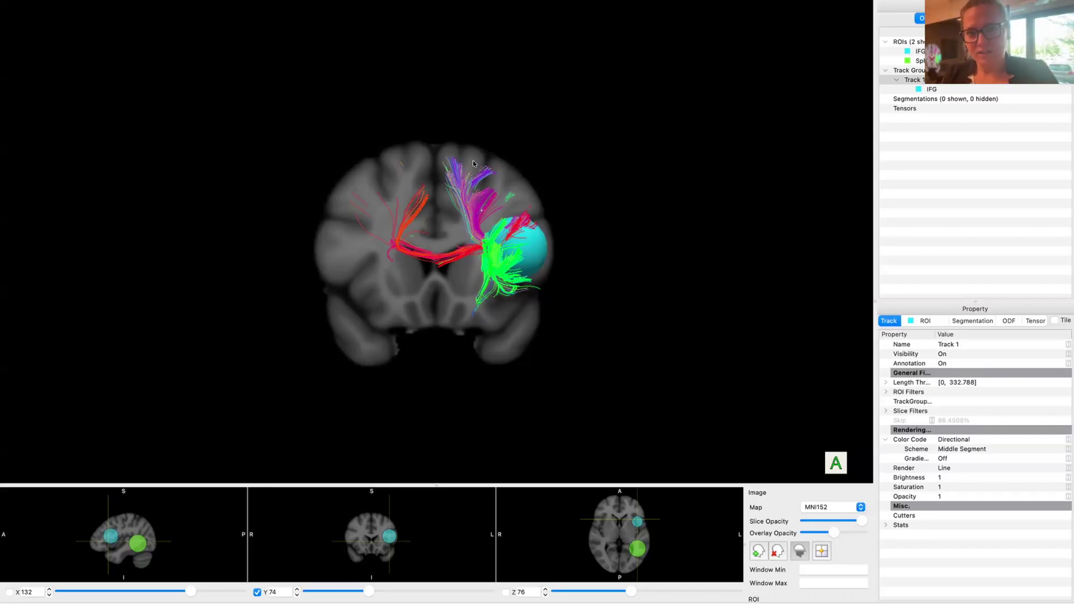
Return to the left lateral view, display the sagittal slice at X 88, and hide the coronal slice
drag(321, 252, 87, 251)
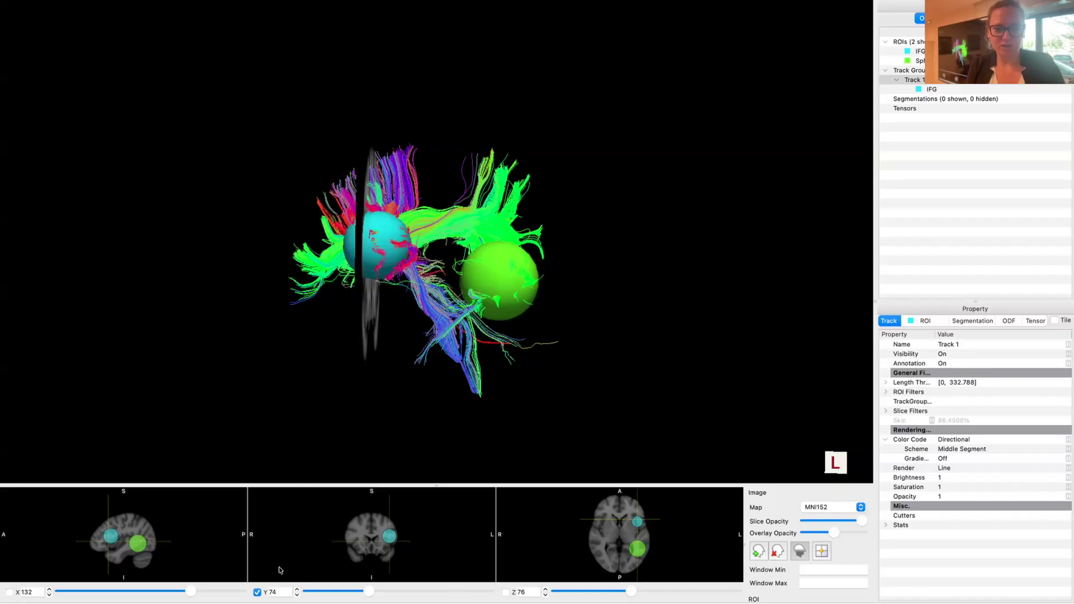
click(10, 591)
drag(190, 591, 146, 591)
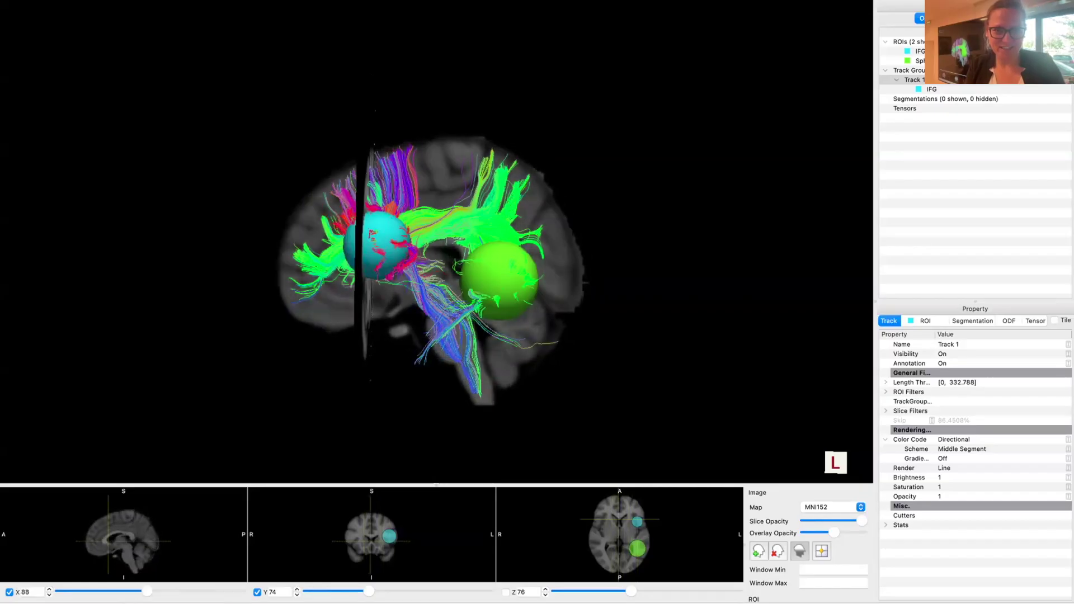
click(257, 592)
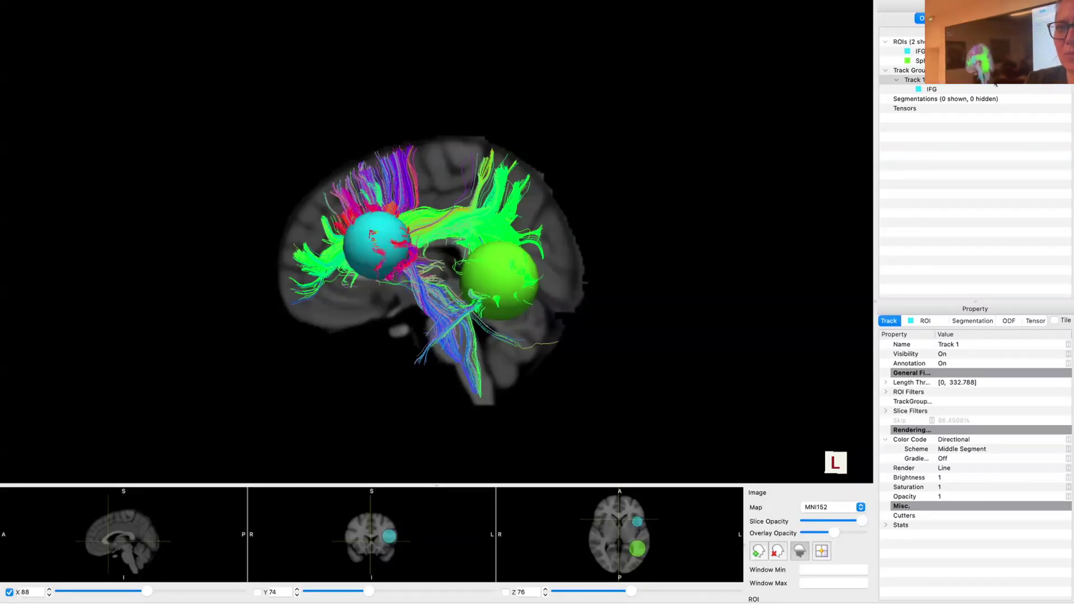
Add the existing posterior temporal sphere, Sphere 1, as a second ROI of the Track 1 group
click(933, 80)
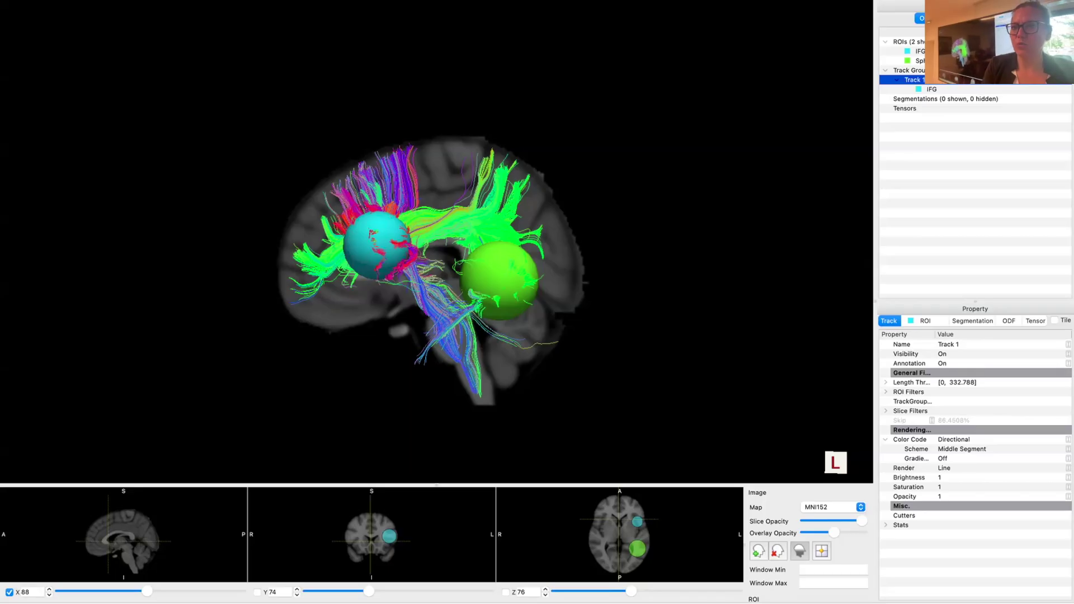
right_click(932, 80)
mouse_move(997, 147)
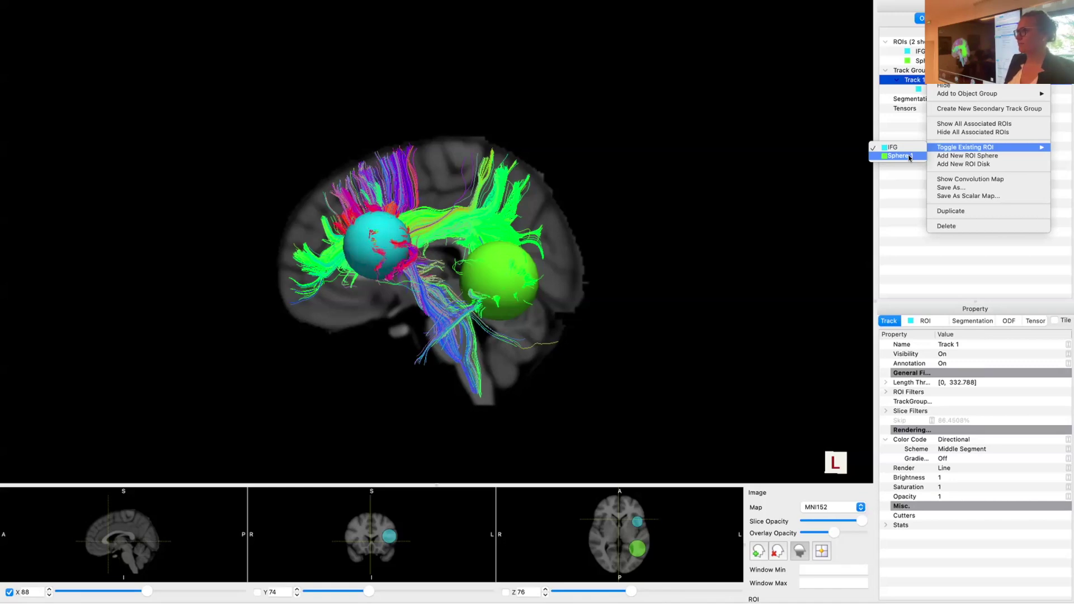
click(910, 157)
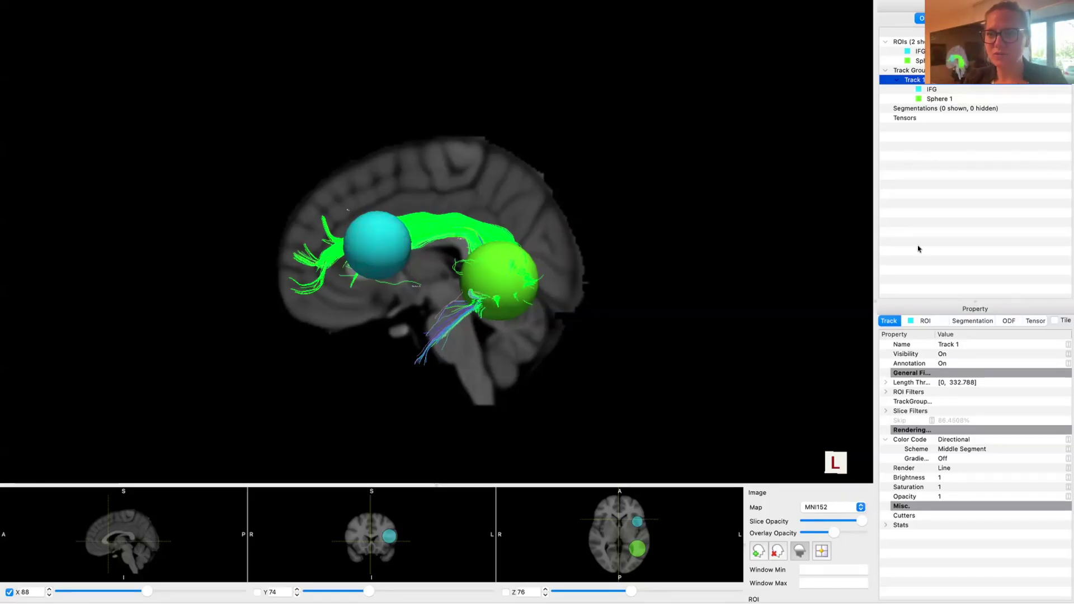
Rename the Track 1 group as AF_L
click(951, 345)
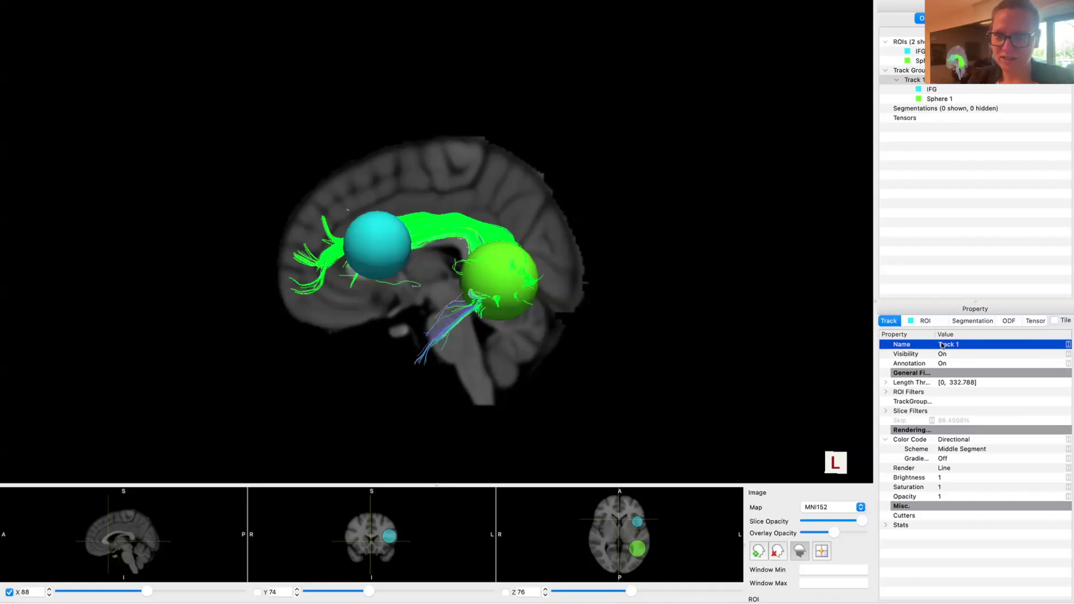
double_click(943, 345)
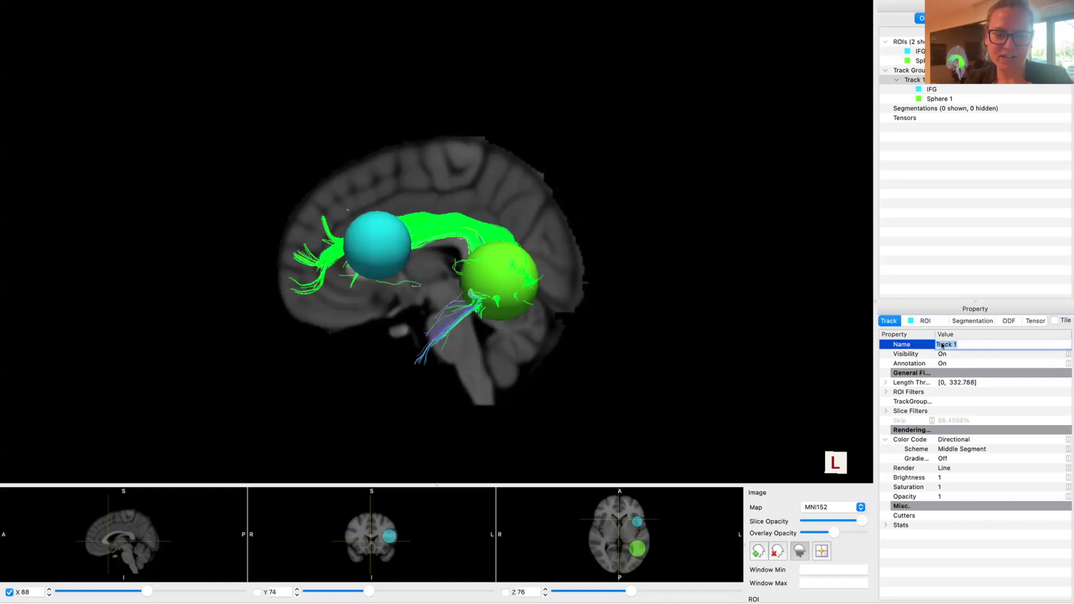
text(AF_L)
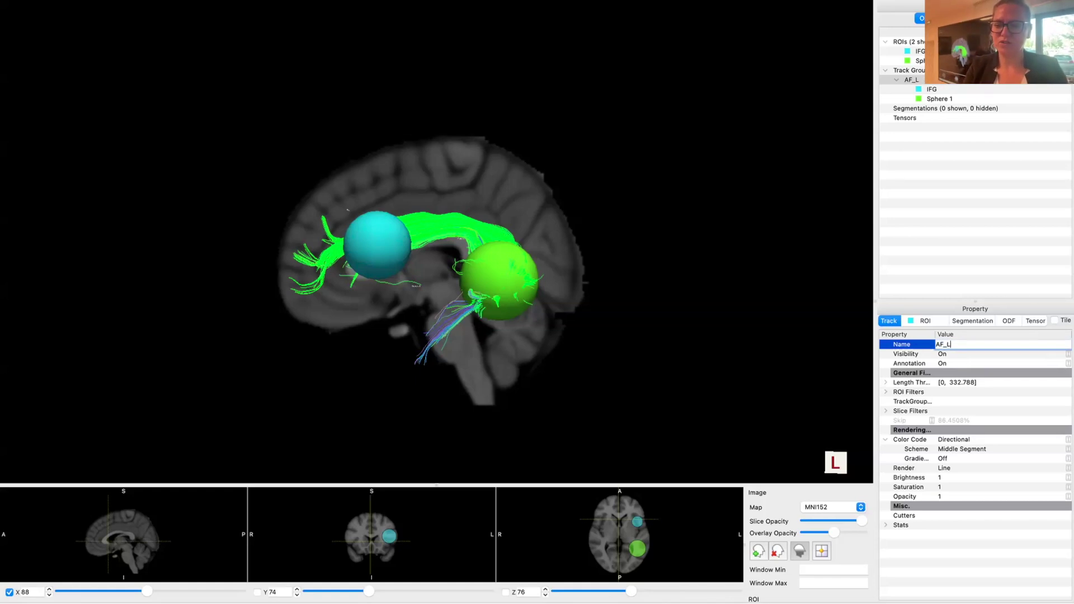
key(Return)
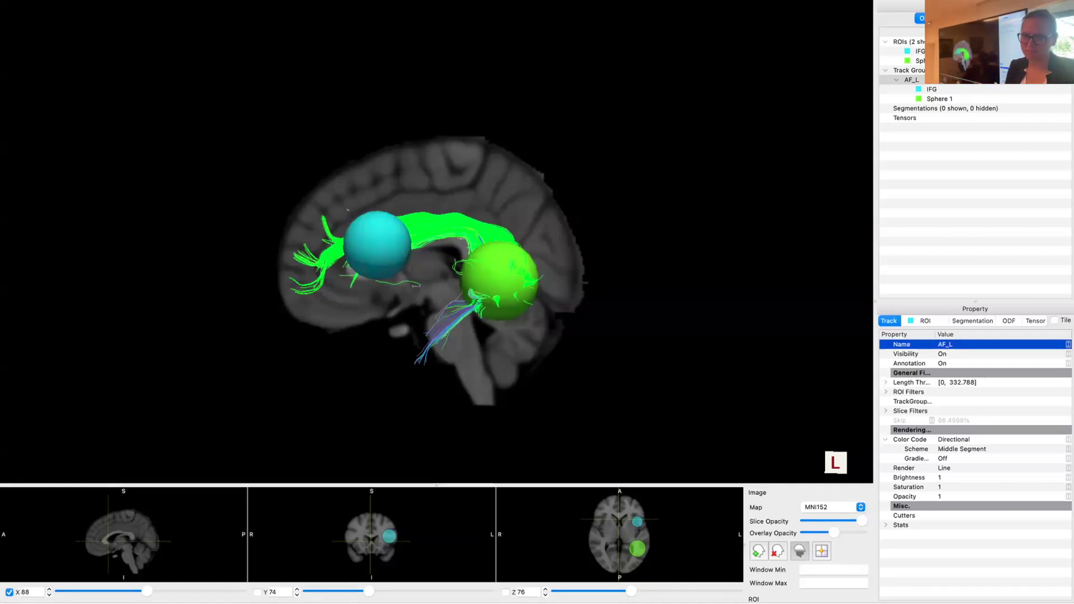
Set the AF_L track group's color code to Solid Color and try to change its color
click(956, 440)
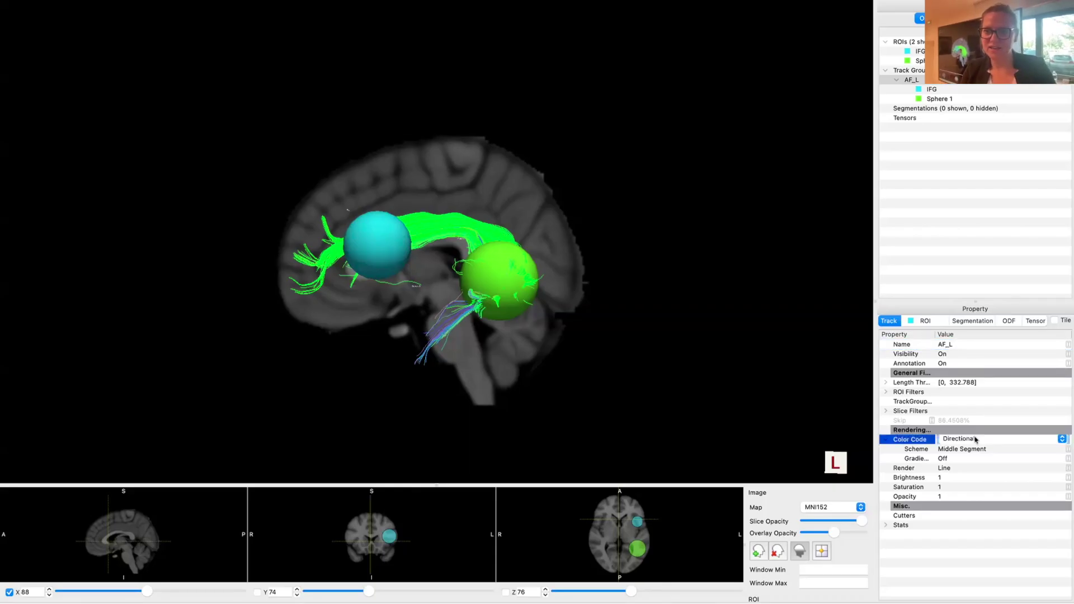
click(973, 440)
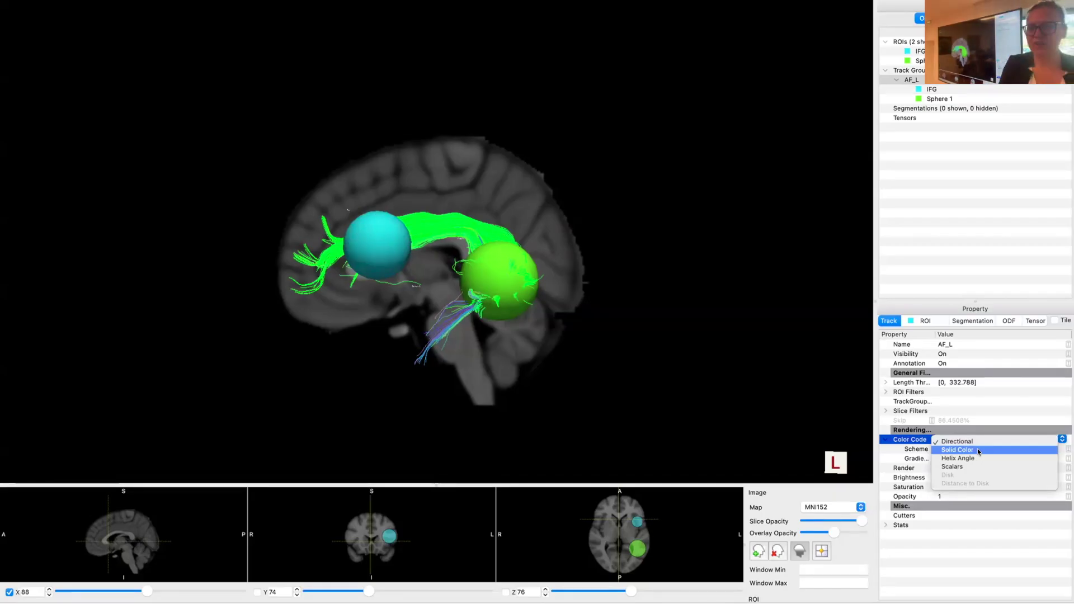
click(977, 450)
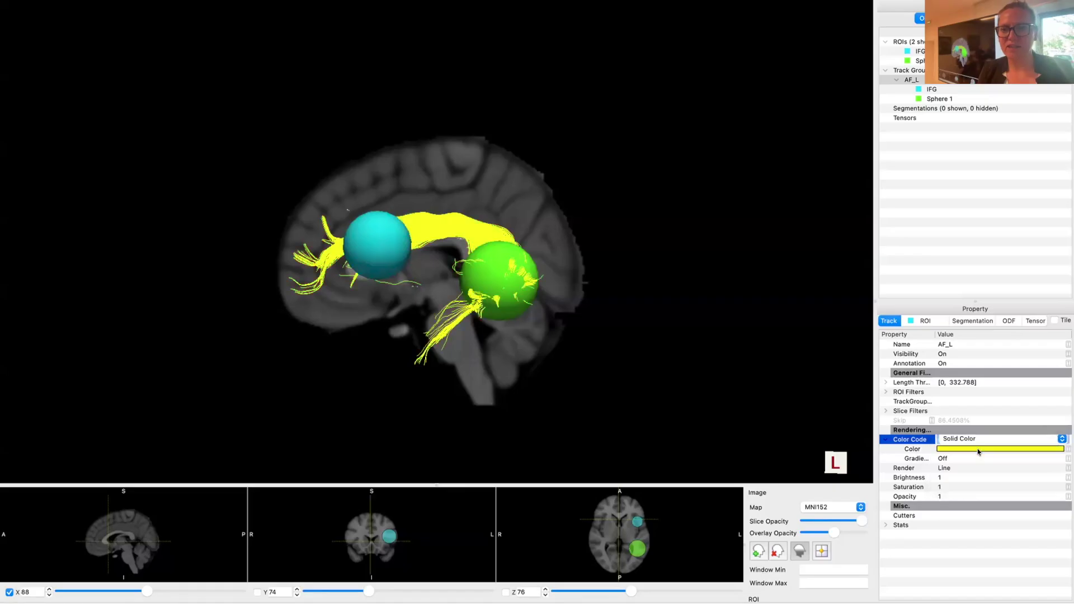
click(985, 448)
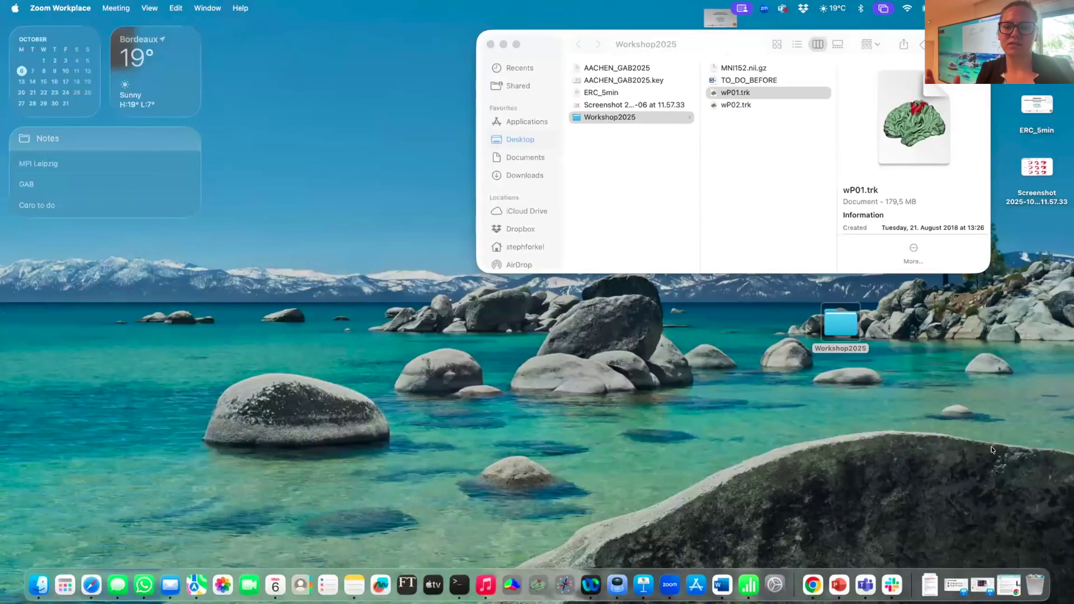
Relaunch TrackVis full screen, reopen the recent scene WS_BDX_AF.scene, and enlarge the slice views
key(super+space)
text(trackVis)
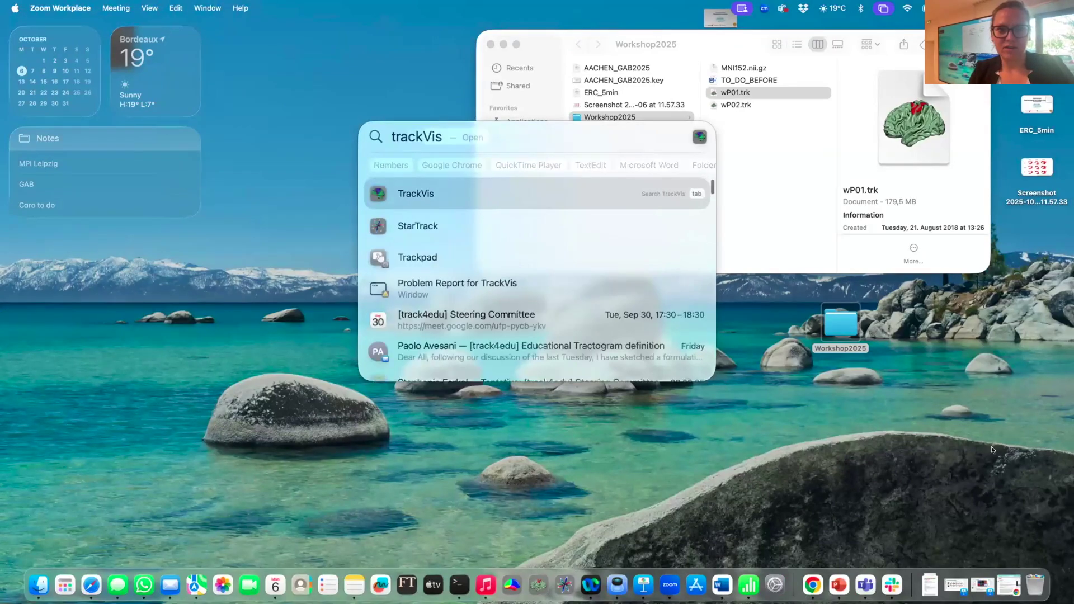
key(Return)
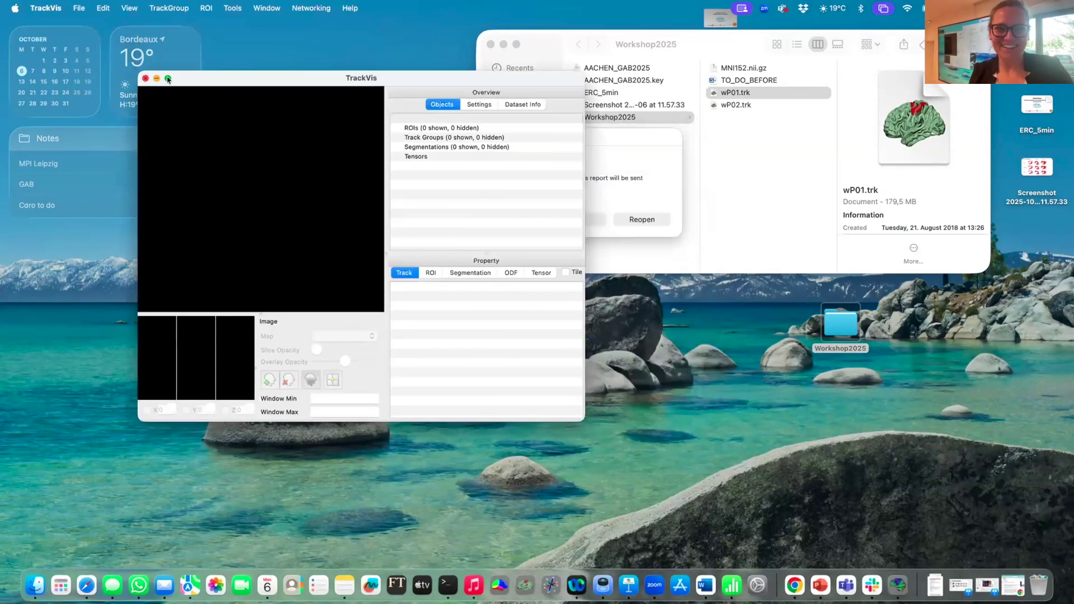
click(167, 79)
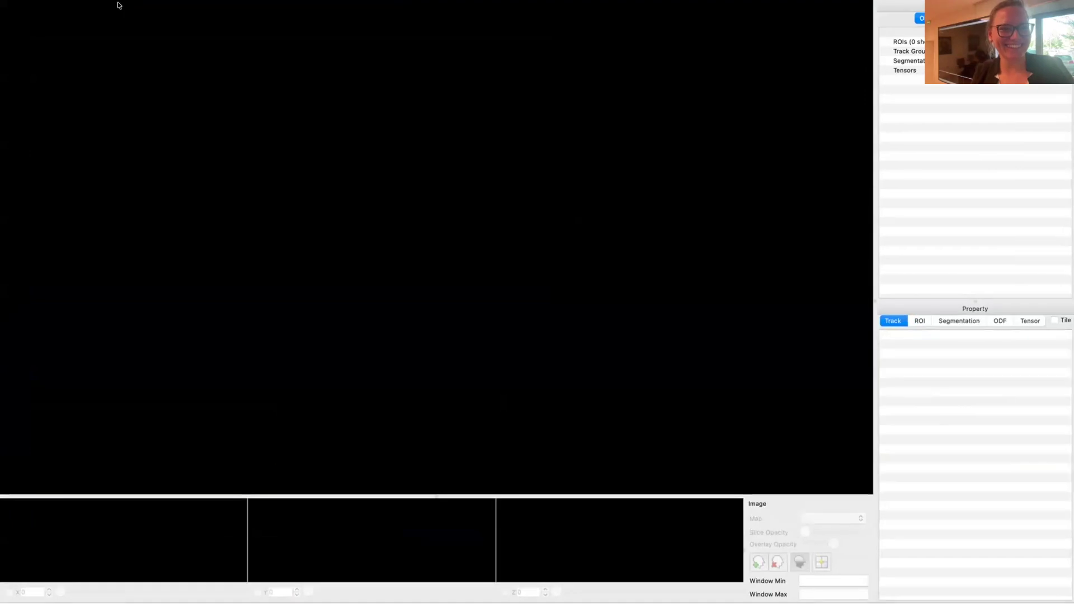
click(79, 8)
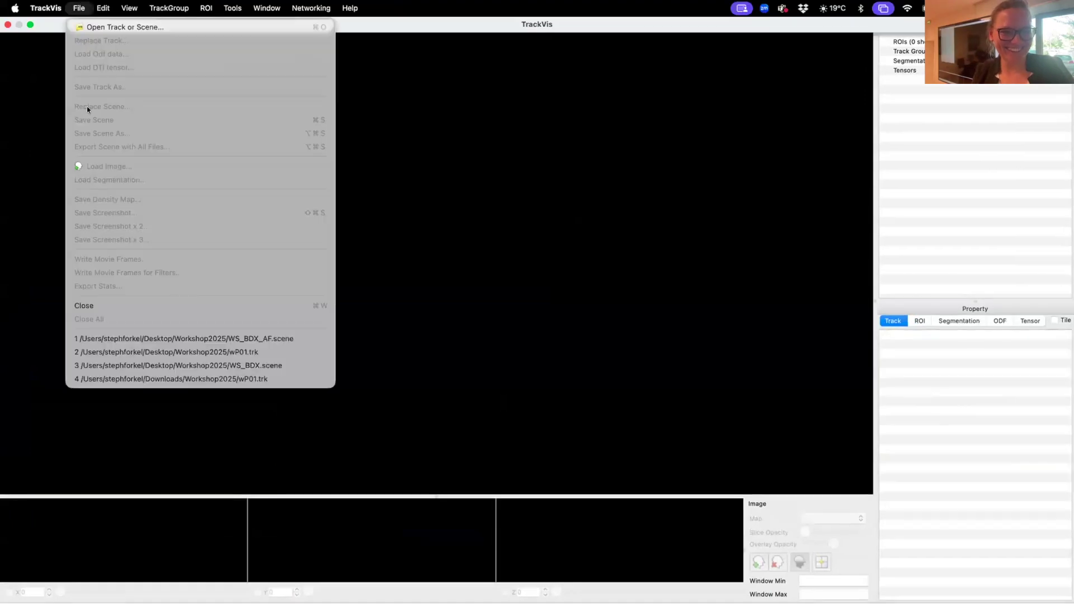
click(230, 338)
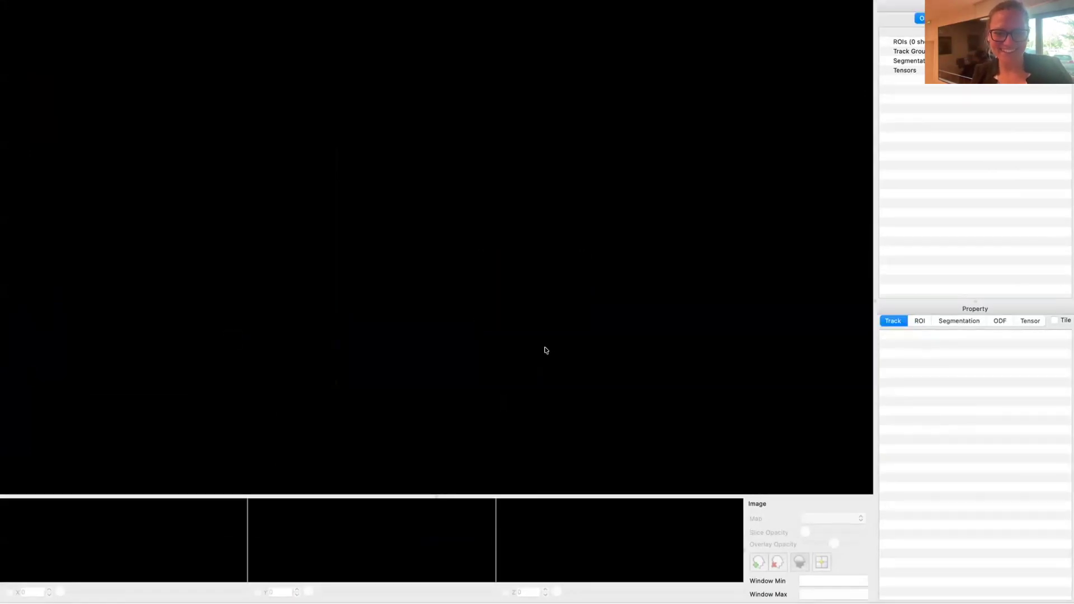
drag(437, 496, 451, 338)
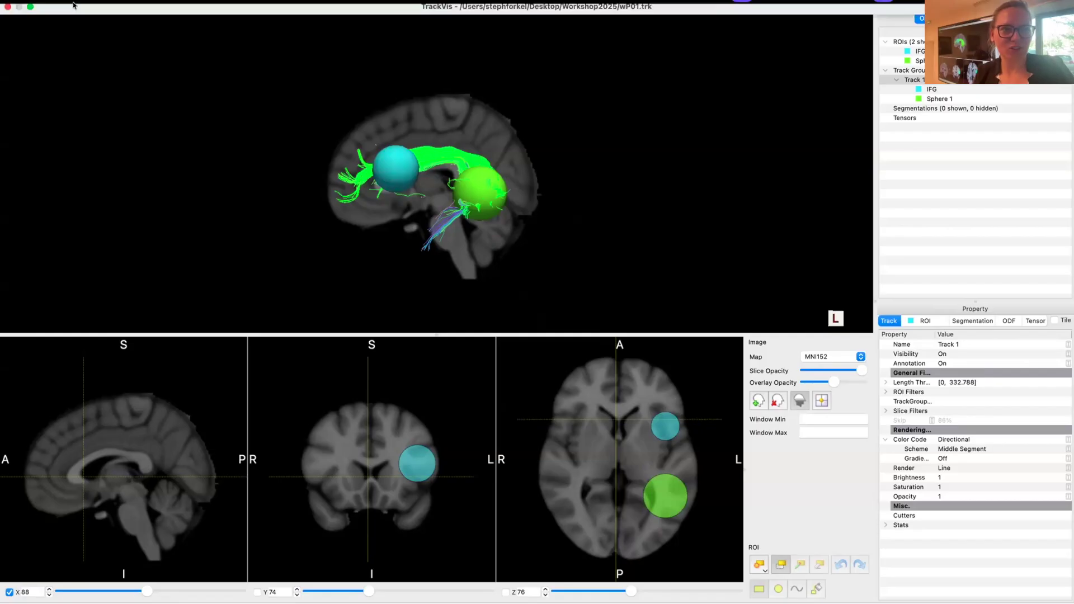
Save the scene as WS_BDX_AF in the Workshop2025 folder, replacing the existing file
click(79, 9)
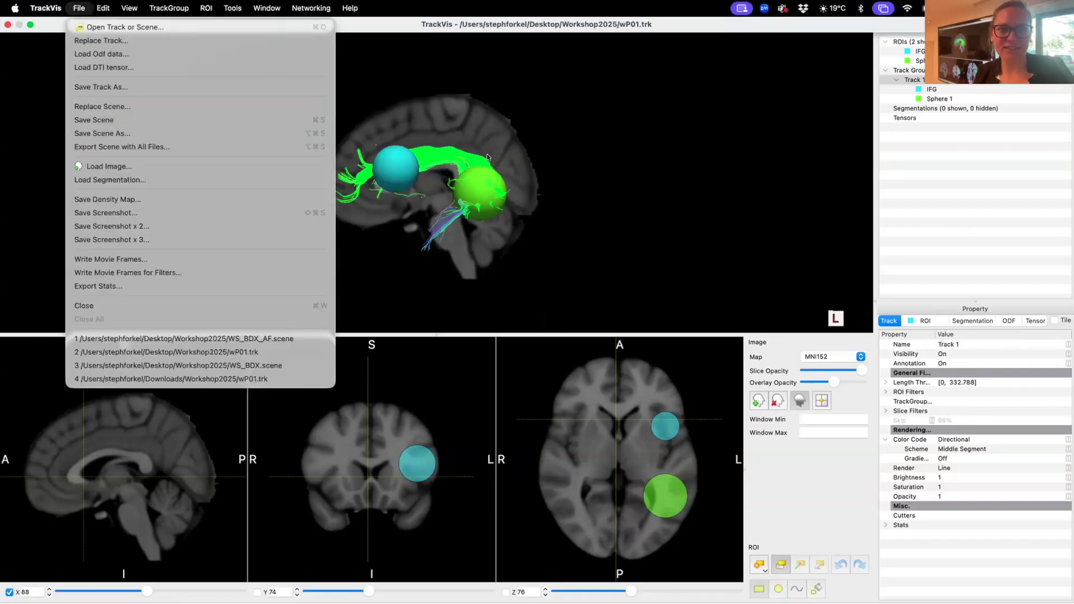
click(639, 103)
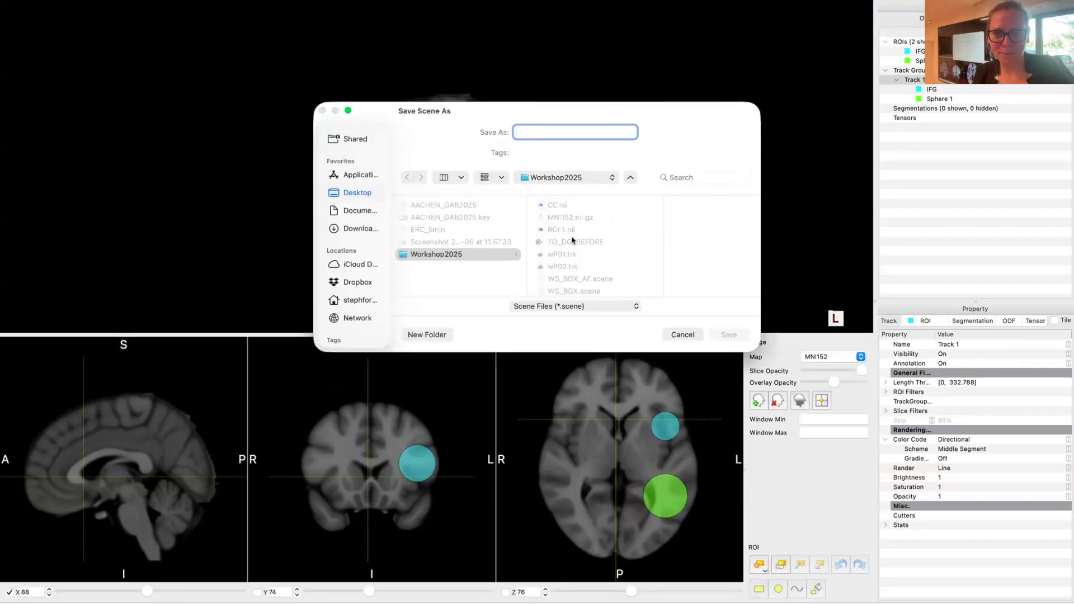
click(597, 280)
key(Return)
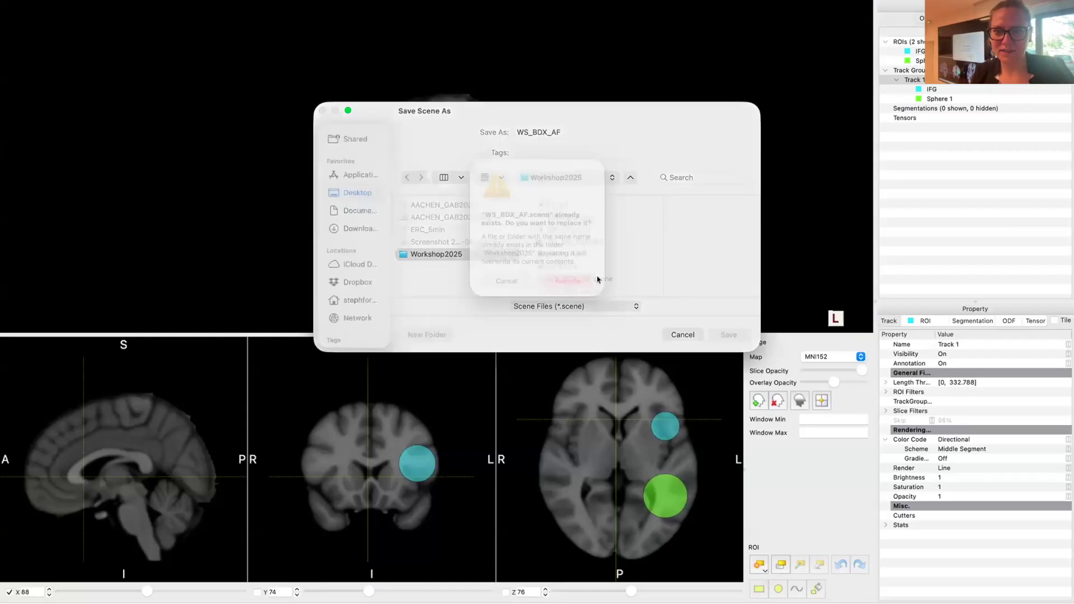
click(577, 280)
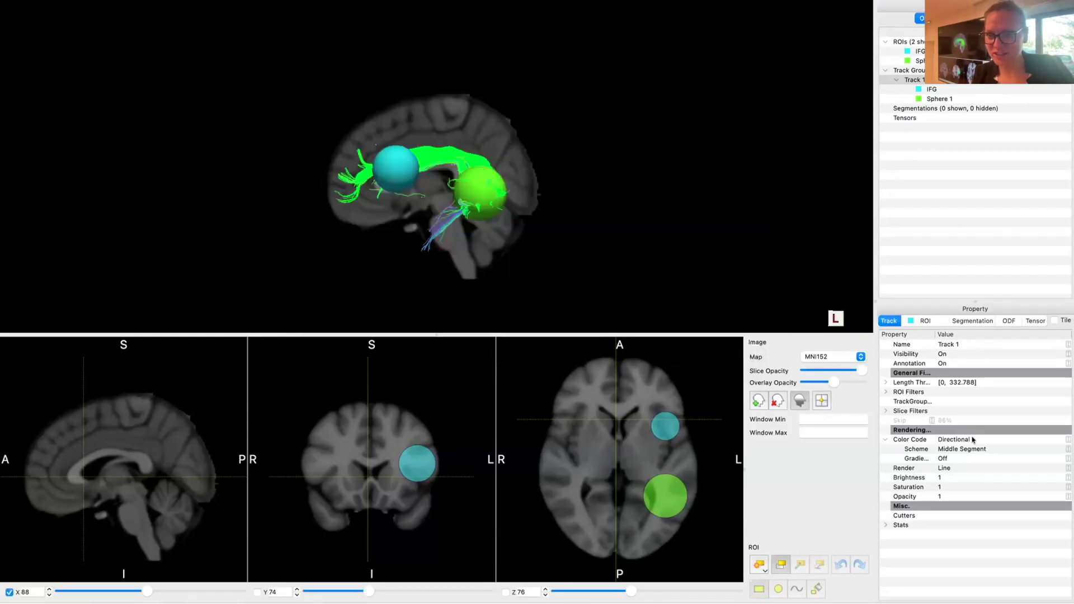
Color the Track 1 group solid red
click(964, 443)
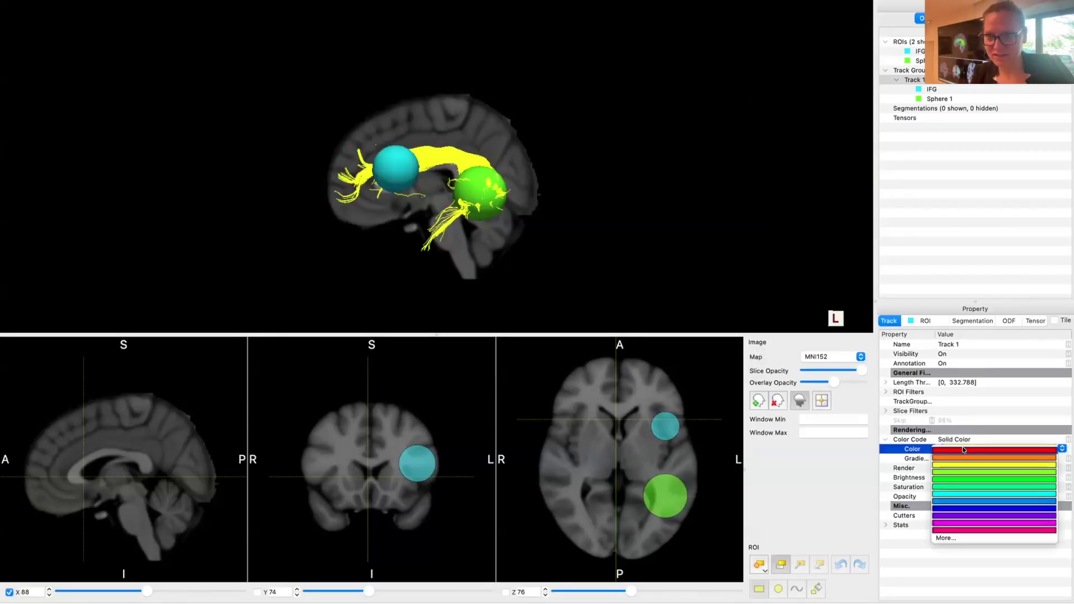
click(963, 449)
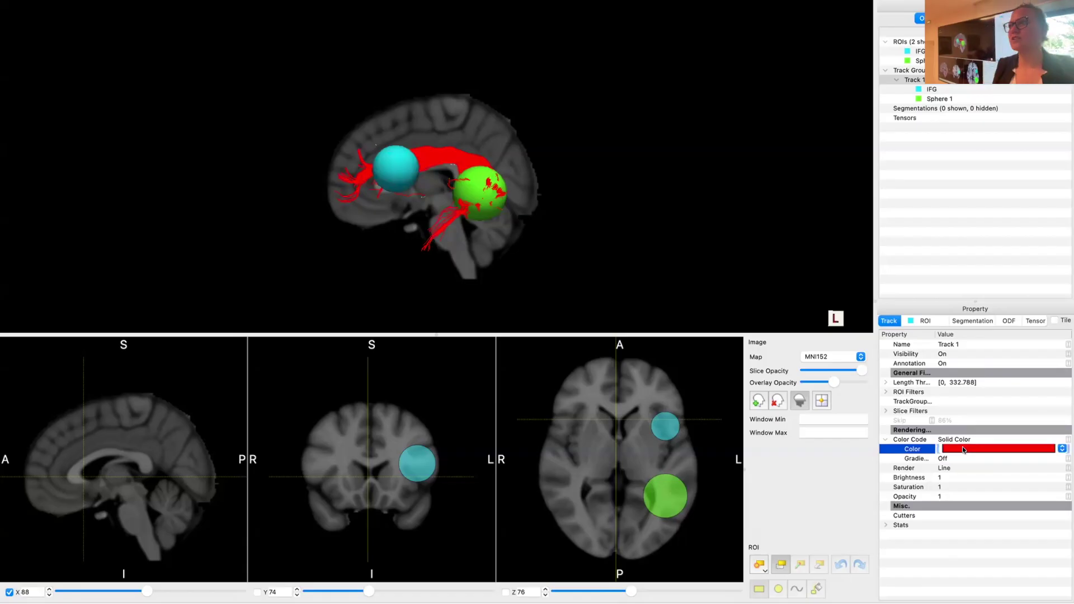
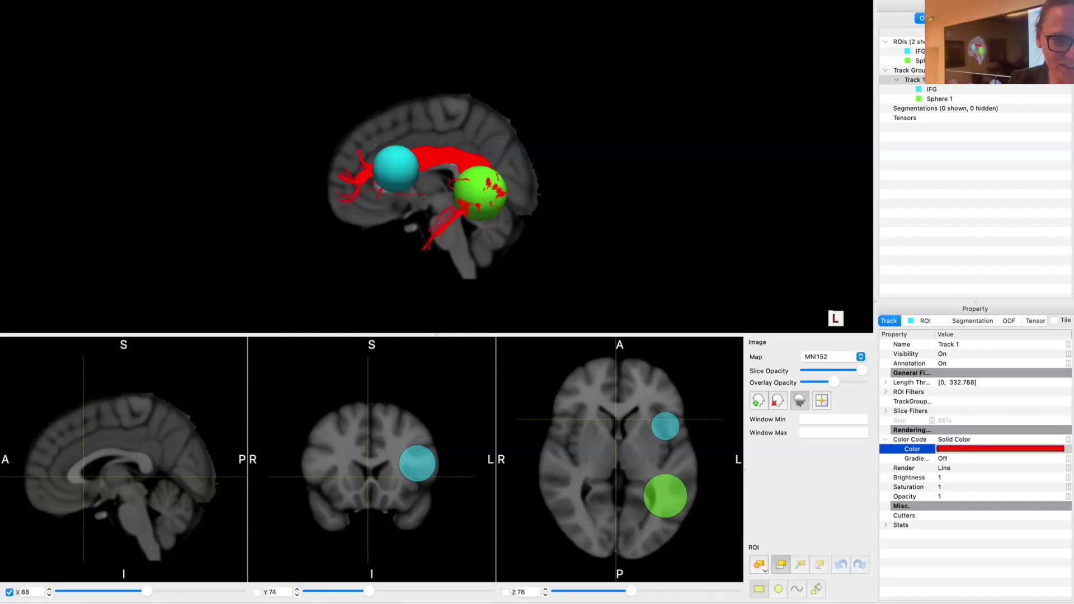
Move the sagittal slice to X 136 and shift the posterior Sphere 1 ROI slightly down and forward to center [132 140 68]
drag(147, 591, 193, 587)
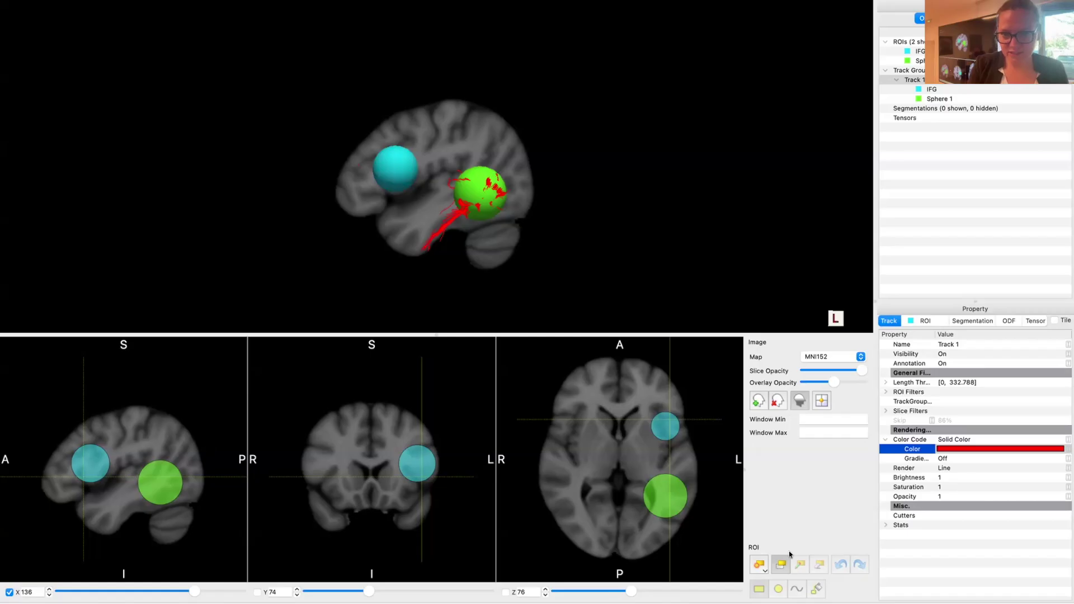
click(156, 443)
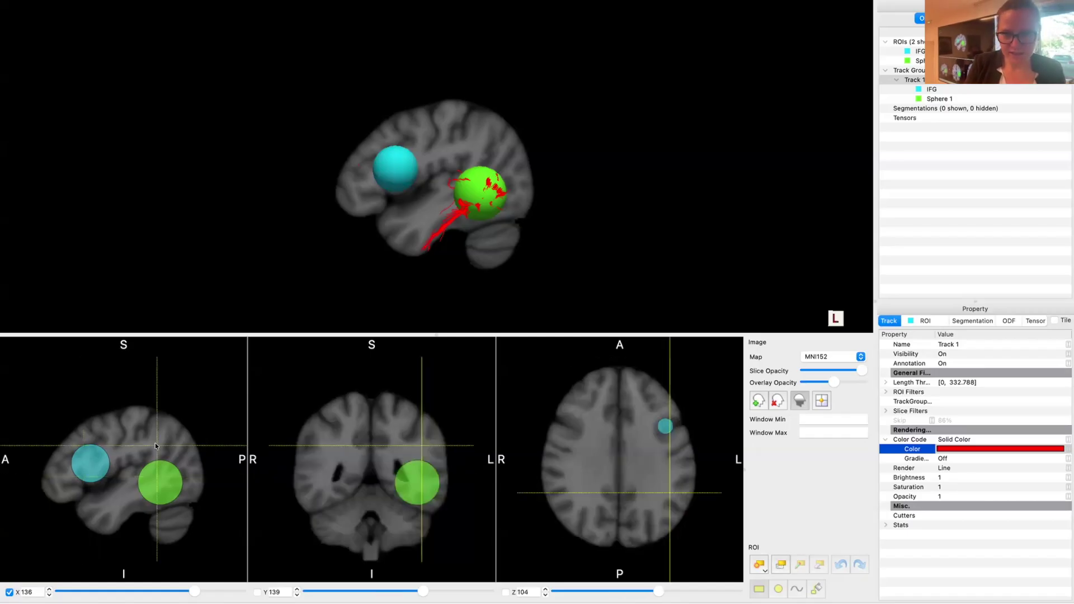
click(929, 60)
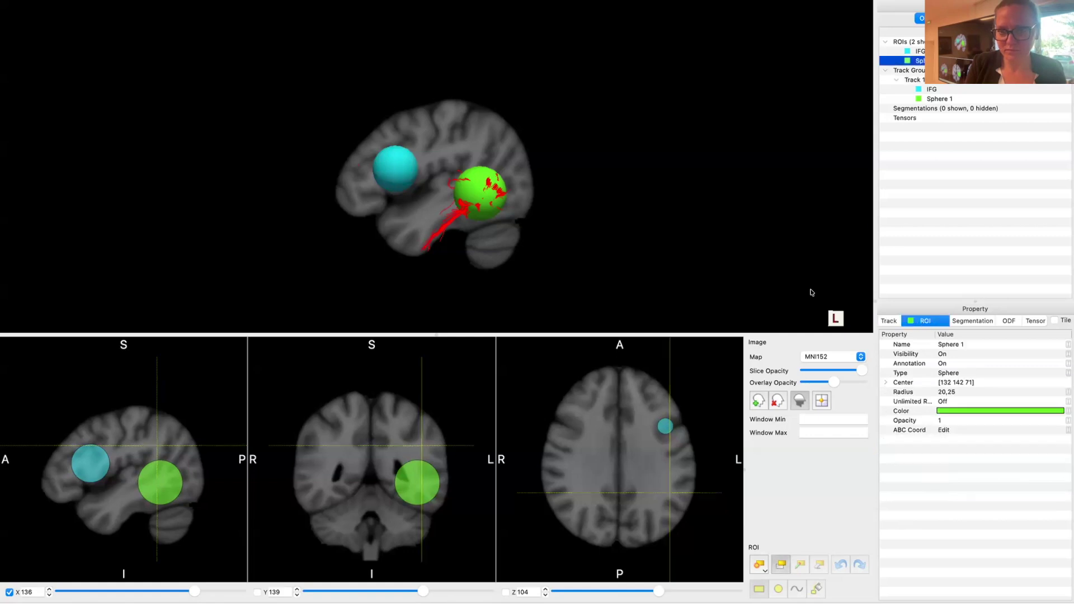
drag(160, 480, 158, 482)
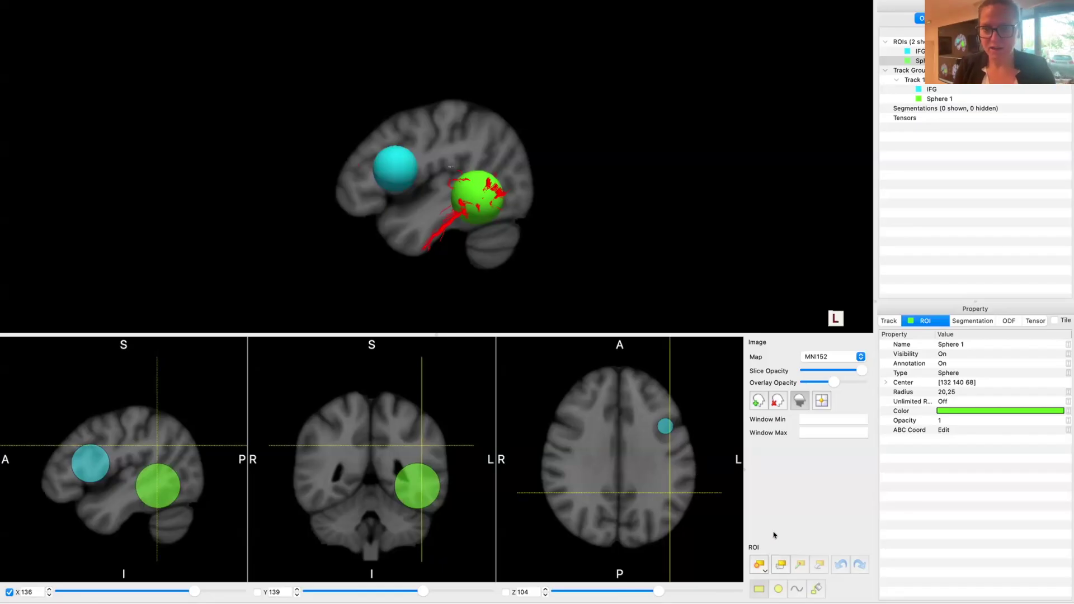
Add a new sphere ROI at the crosshair above Sphere 1 and color it magenta
click(756, 563)
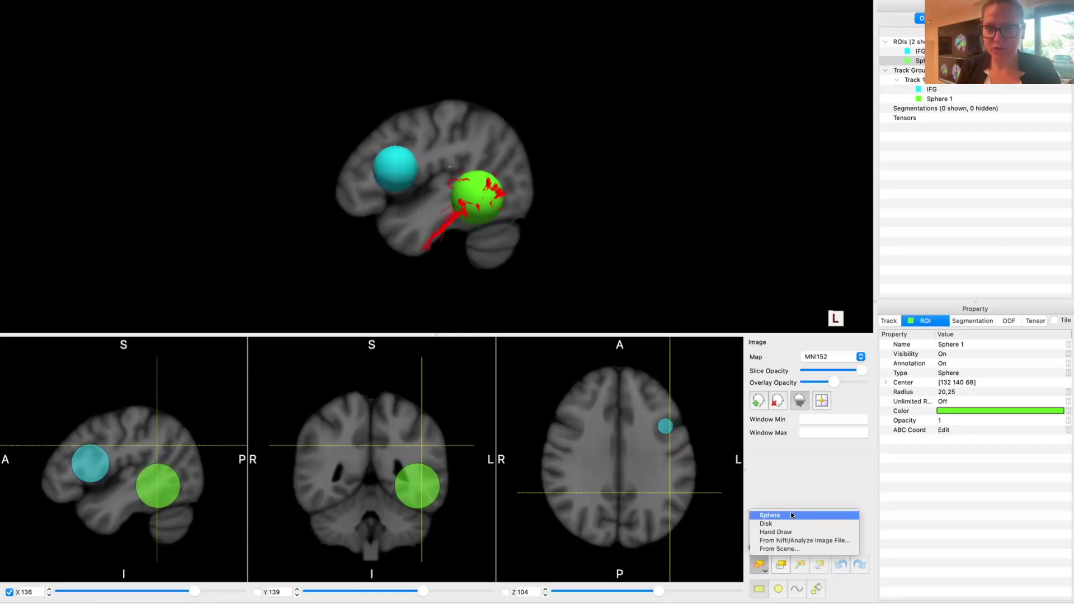
click(791, 514)
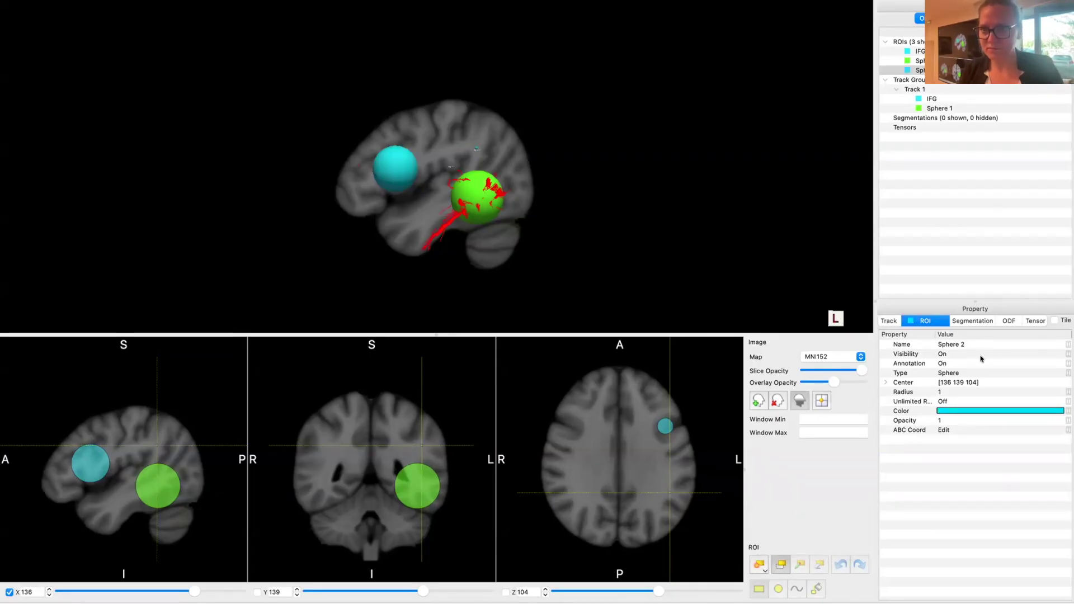
click(978, 411)
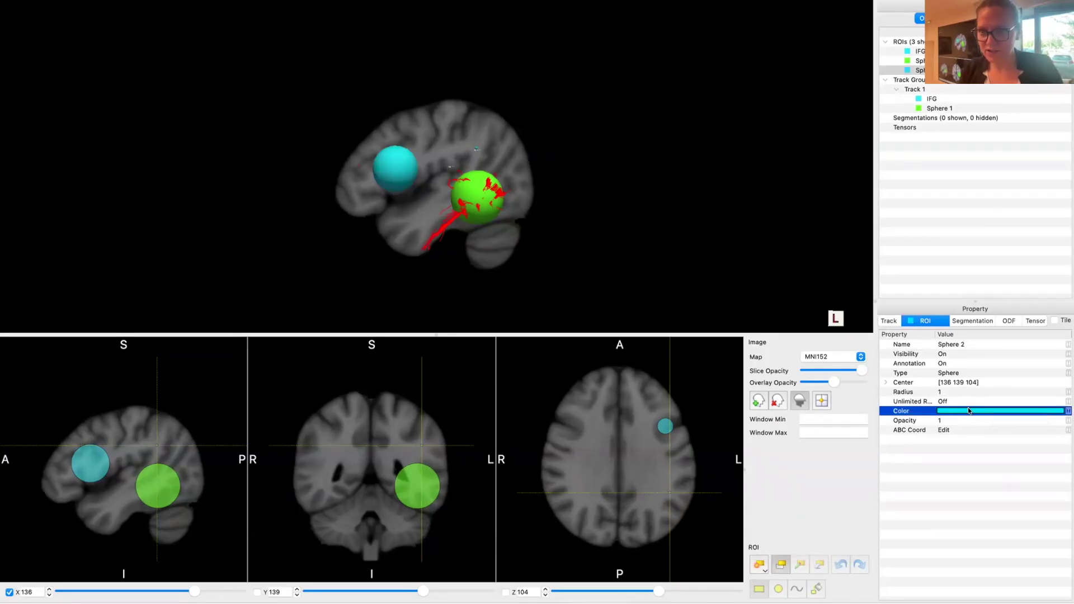
click(968, 411)
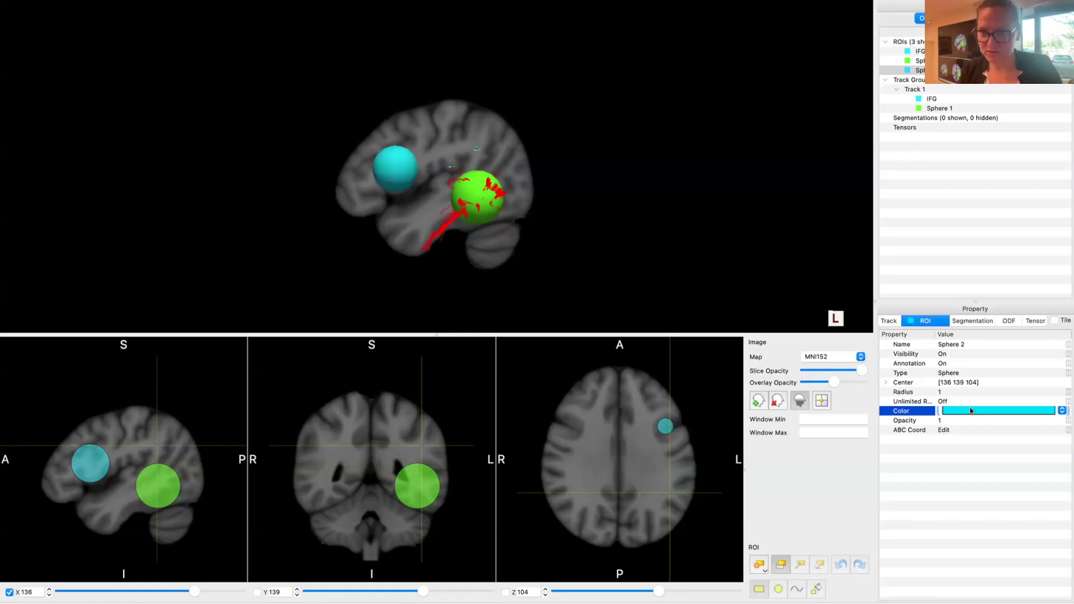
click(970, 411)
click(972, 483)
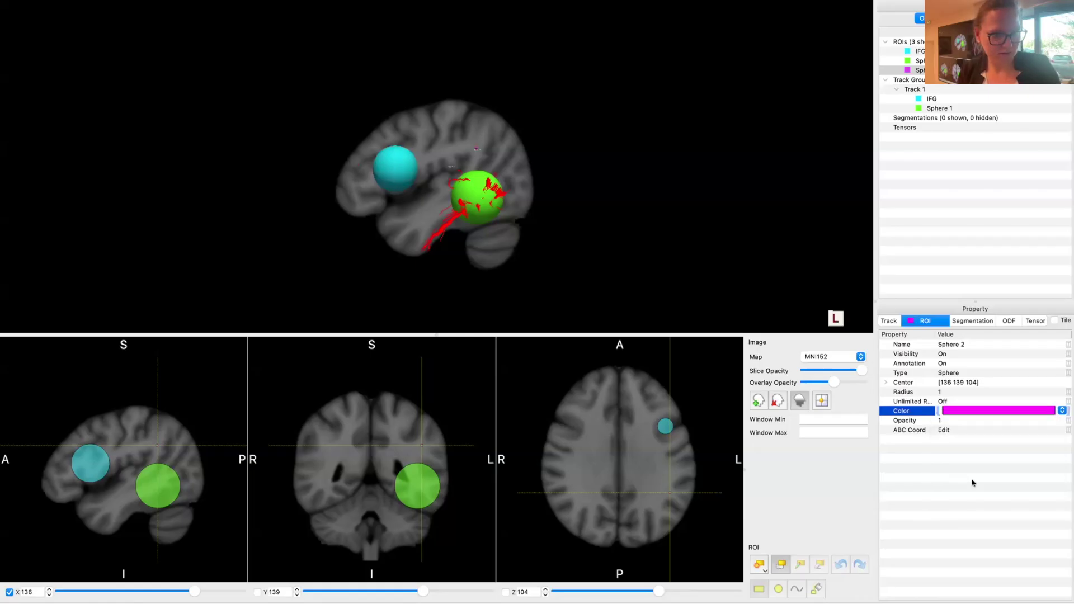
Set the magenta sphere's radius to 17.5, center it at about [137 144 109], and slightly lower the slice opacity
click(983, 392)
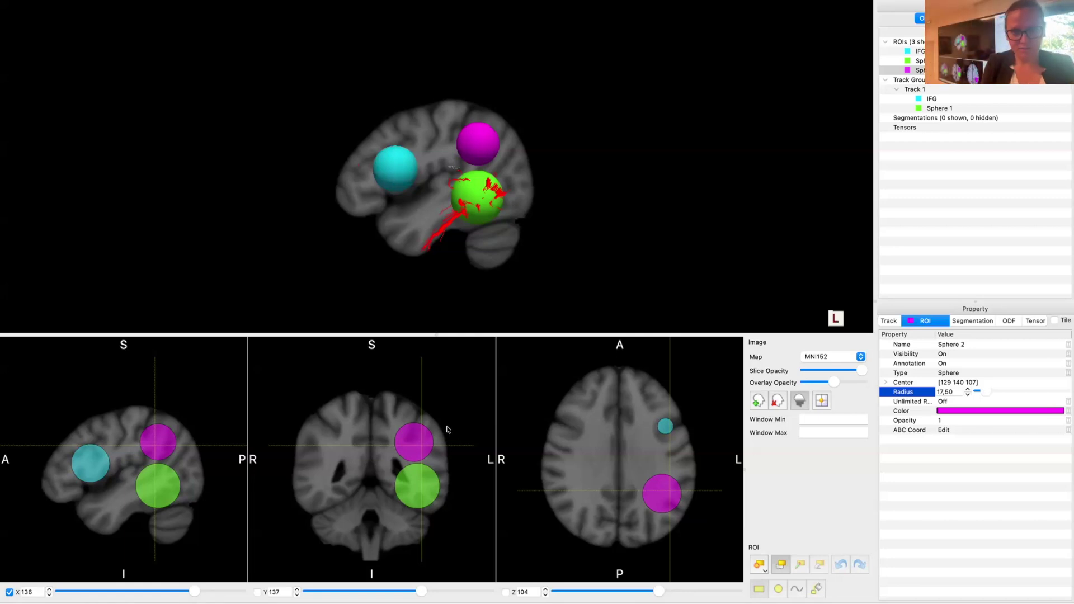
drag(424, 439, 425, 436)
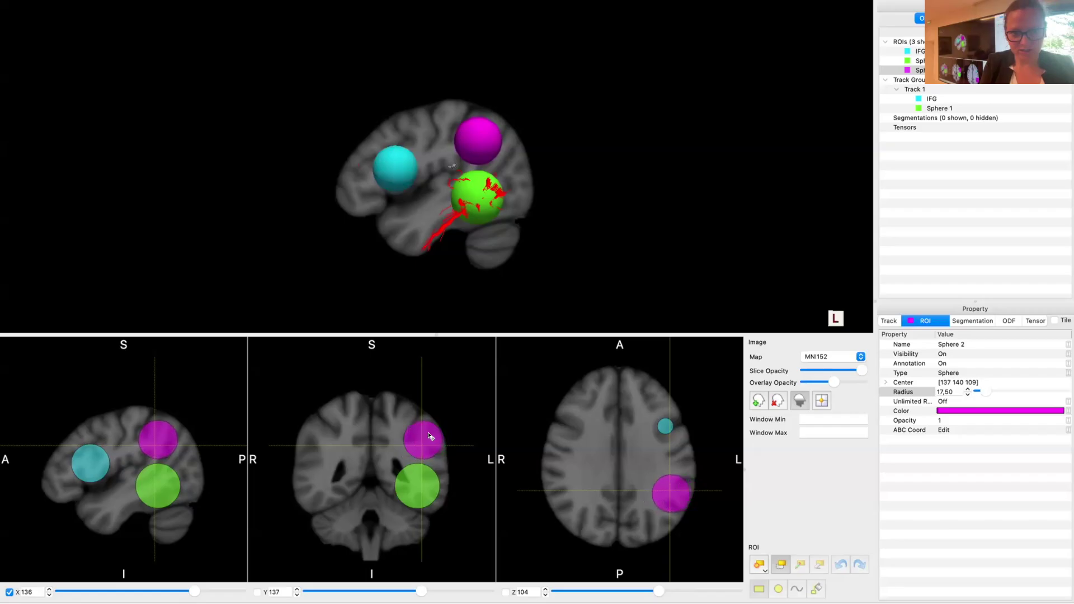
drag(160, 442, 157, 443)
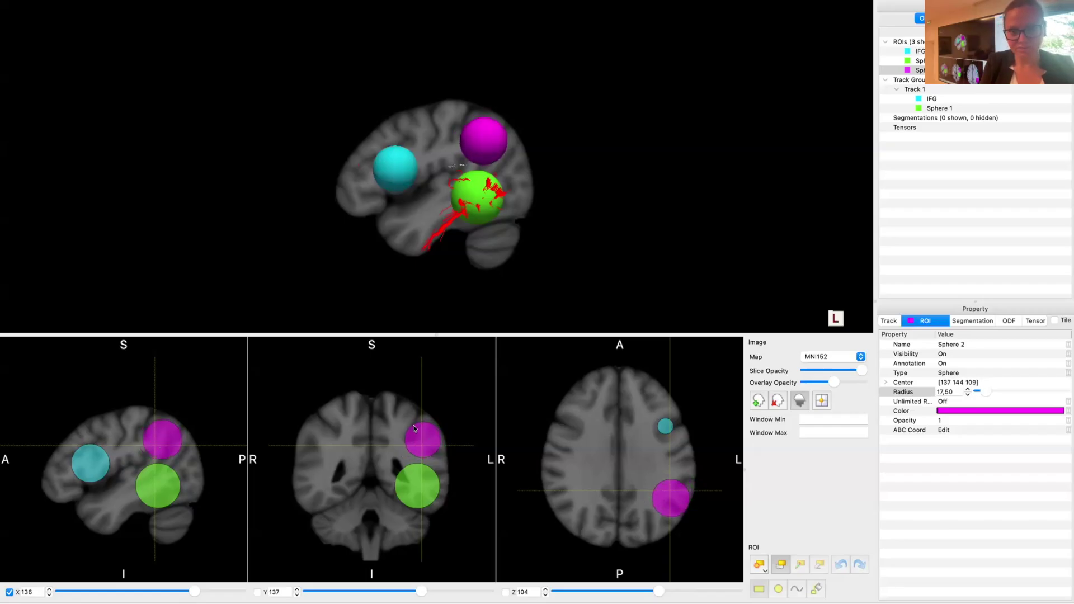
drag(862, 371, 844, 374)
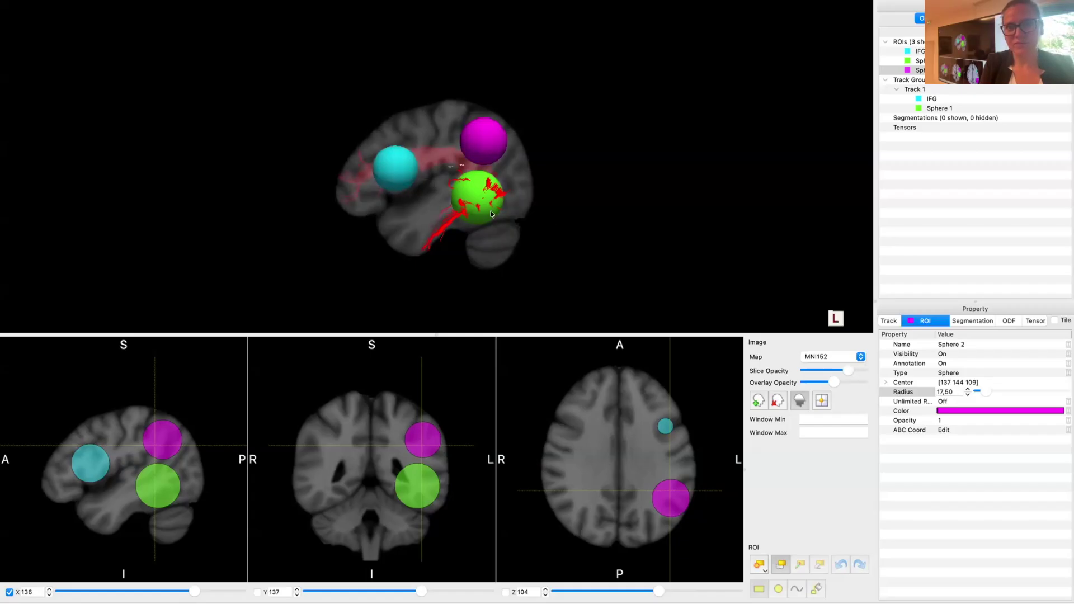
mouse_move(490, 185)
mouse_down()
mouse_move(646, 220)
mouse_move(492, 192)
mouse_up()
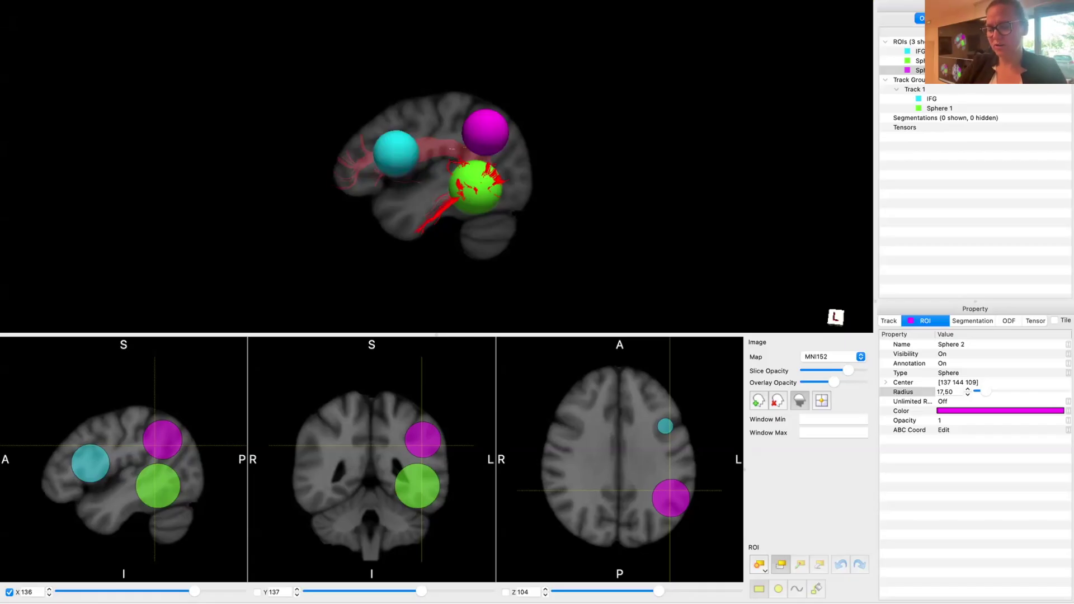
Create a new track group from the IFG ROI and add Sphere 2 as its second ROI
click(919, 52)
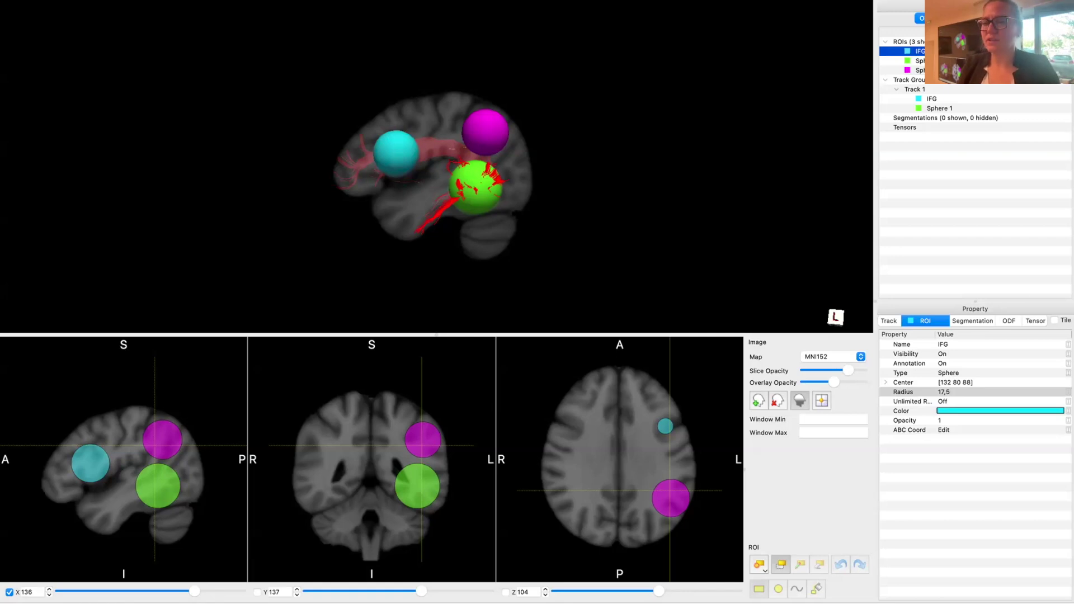
right_click(937, 51)
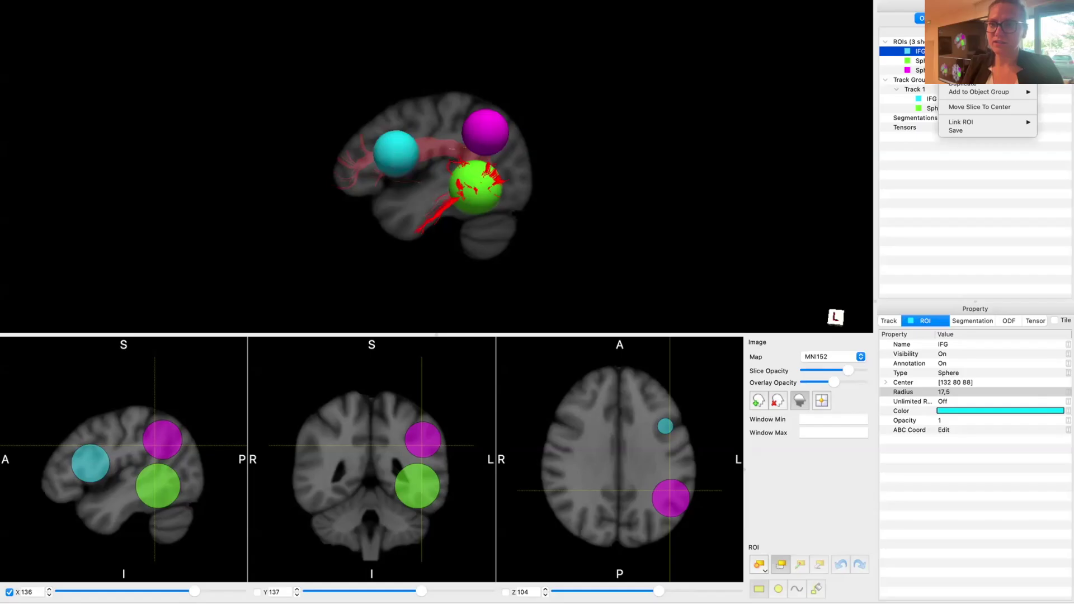
click(973, 60)
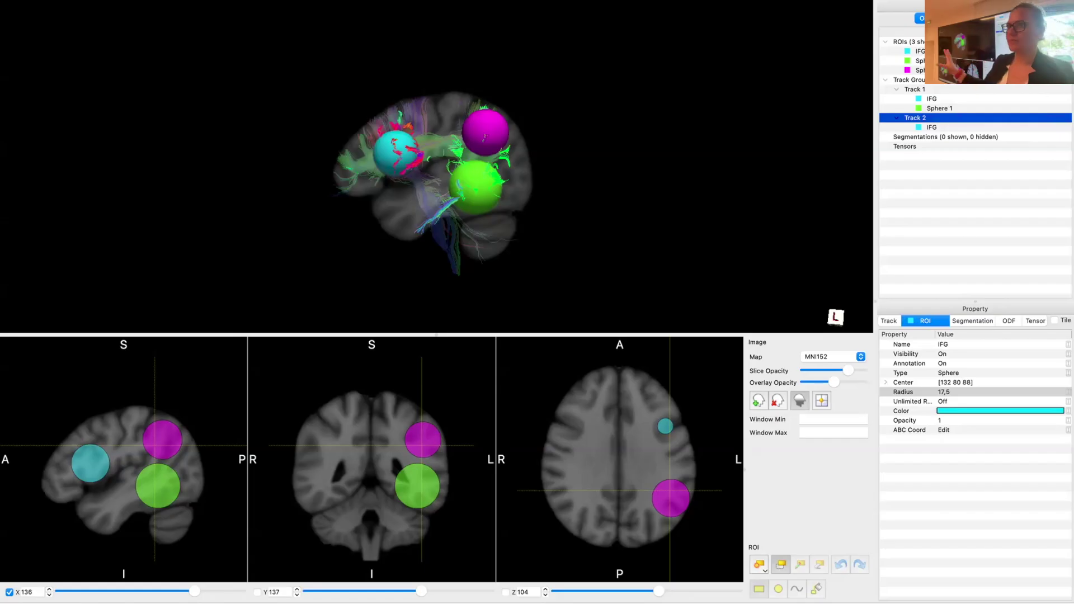
right_click(922, 118)
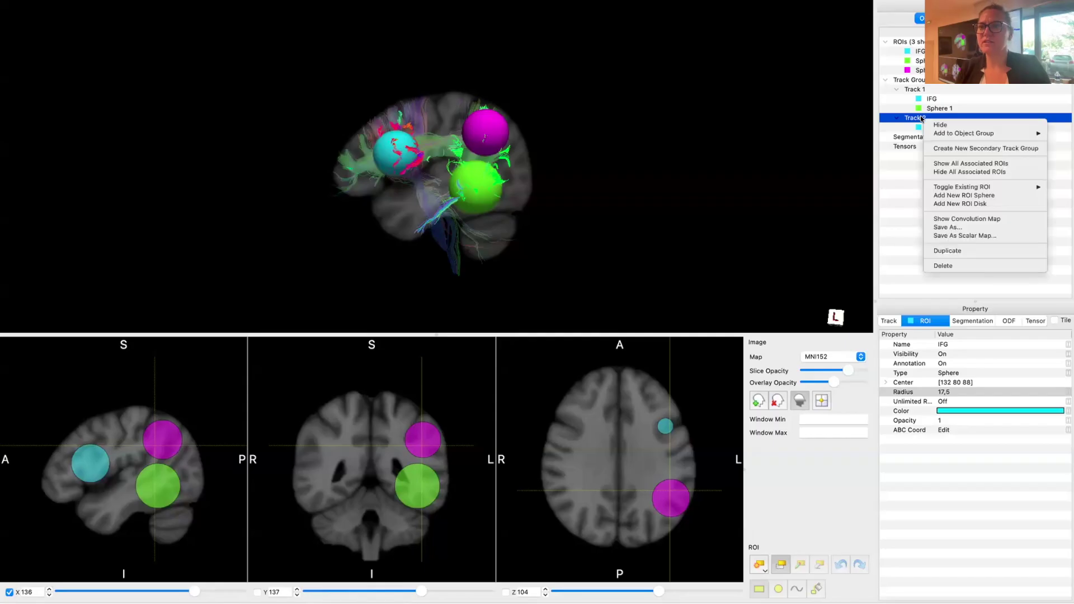
mouse_move(962, 187)
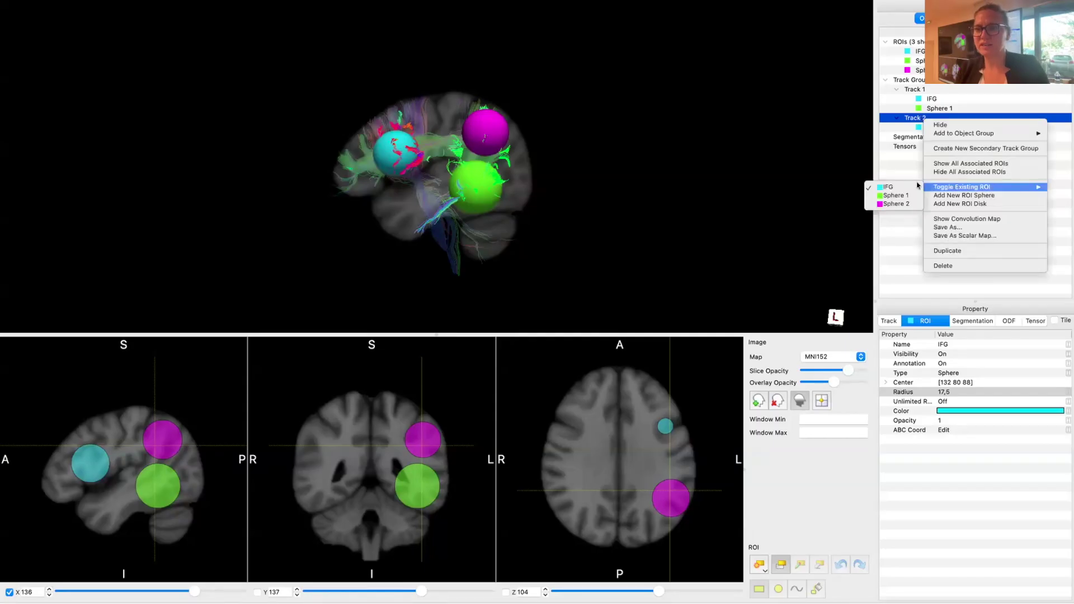
click(896, 204)
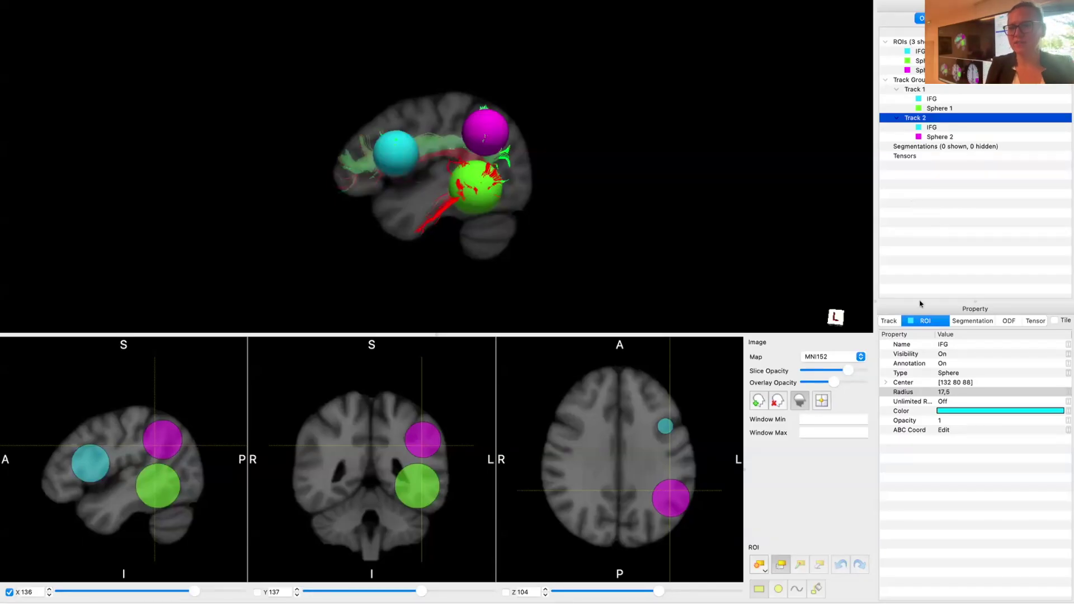
click(888, 321)
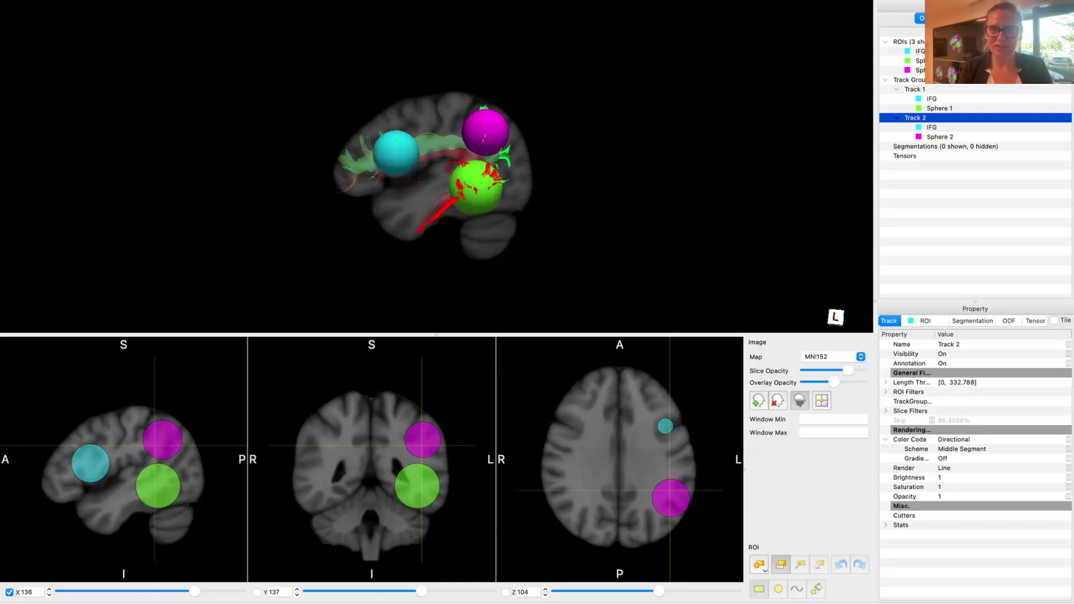
Create another track group from Sphere 2 and add Sphere 1 as its second ROI
right_click(933, 70)
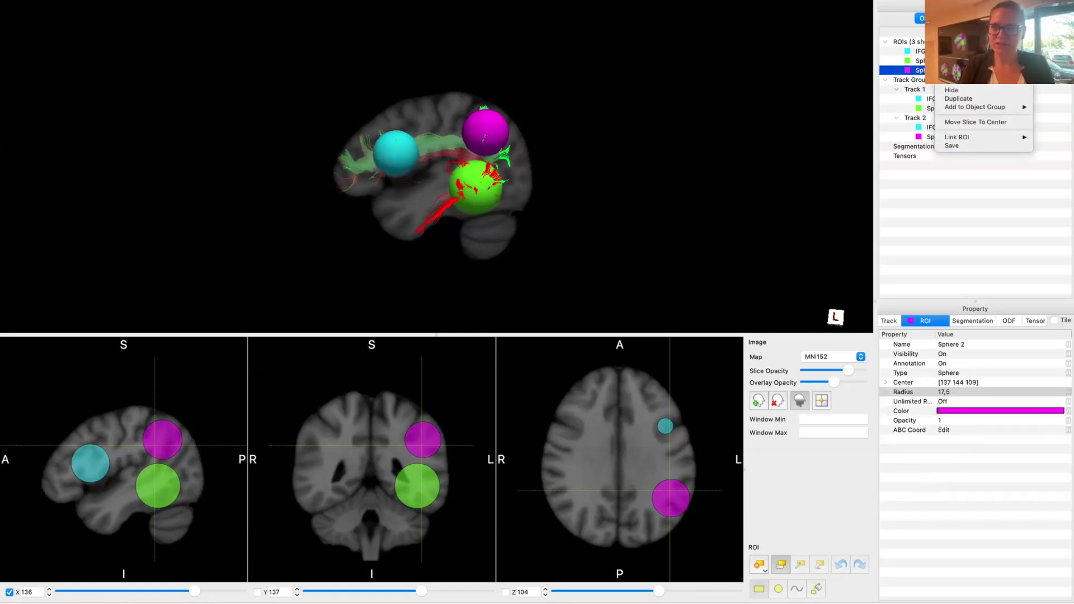
click(950, 98)
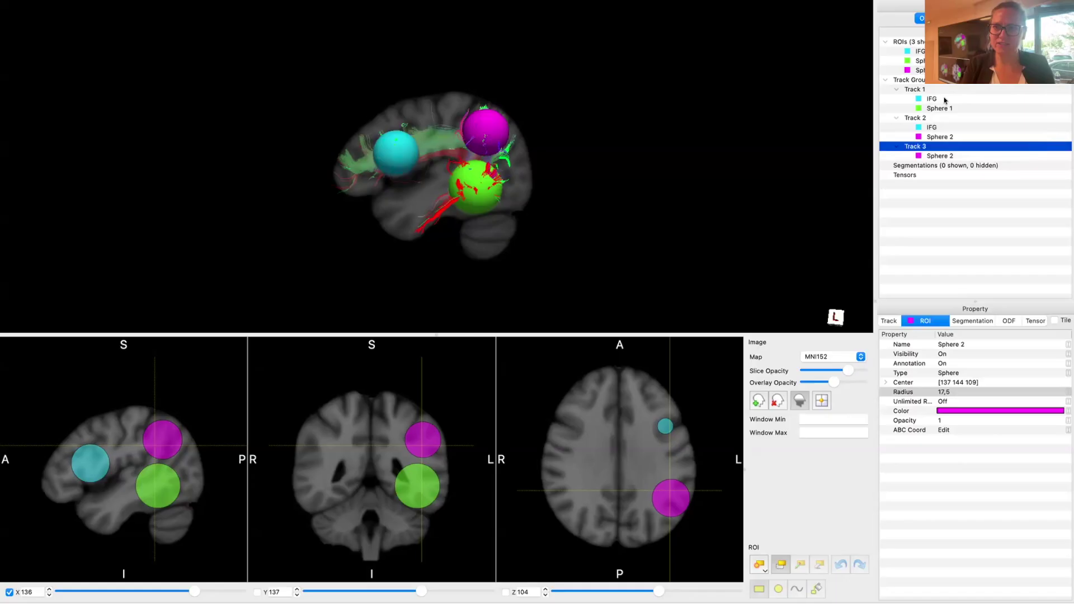
right_click(926, 147)
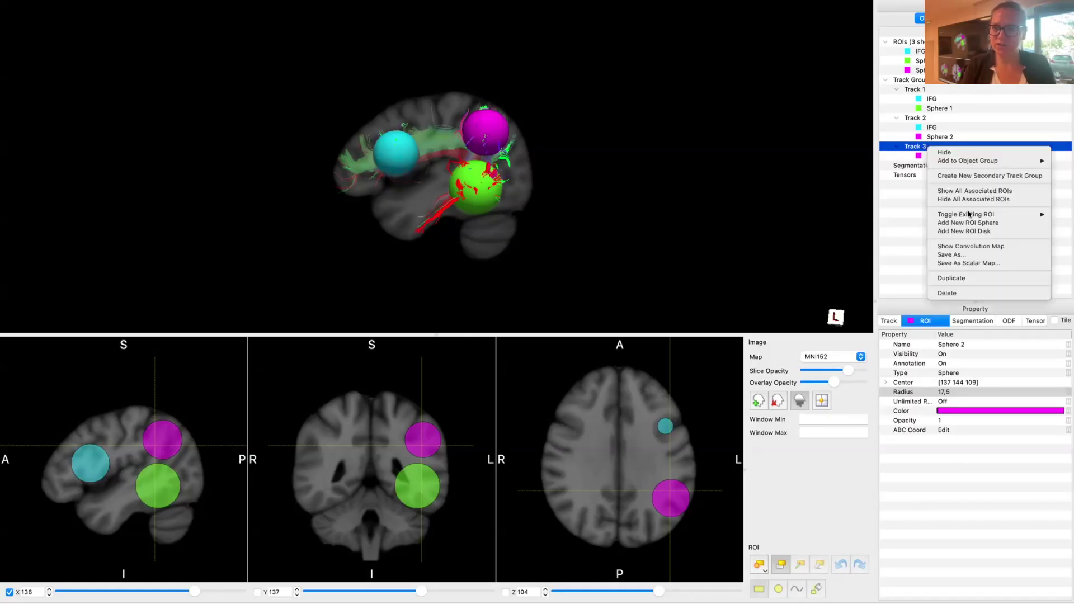
mouse_move(960, 214)
click(906, 223)
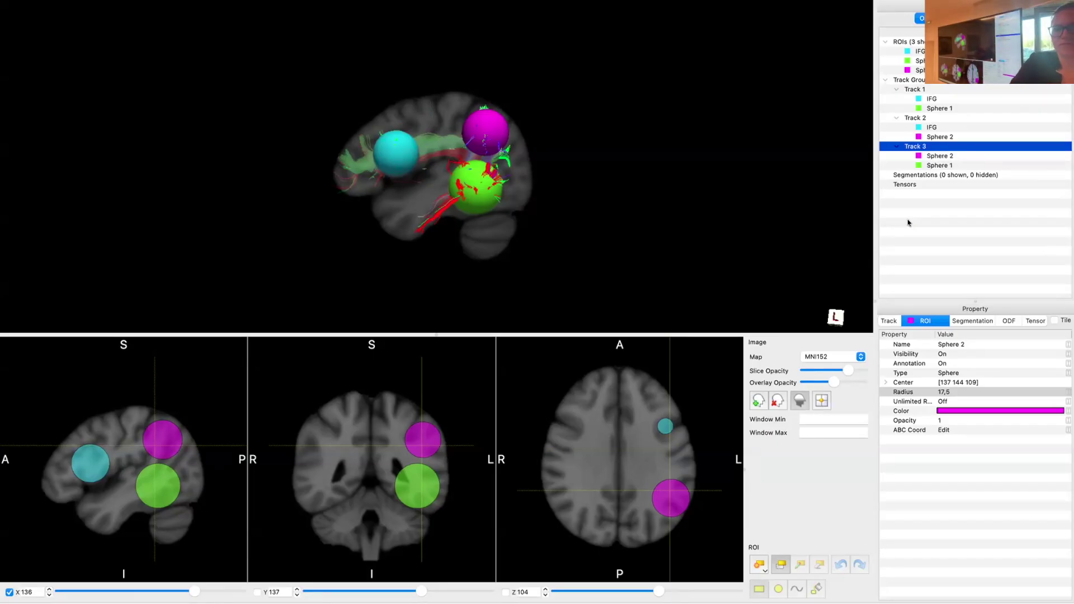
Set the color code of the Sphere 2 and Sphere 1 track group to Solid Color
click(983, 439)
click(983, 439)
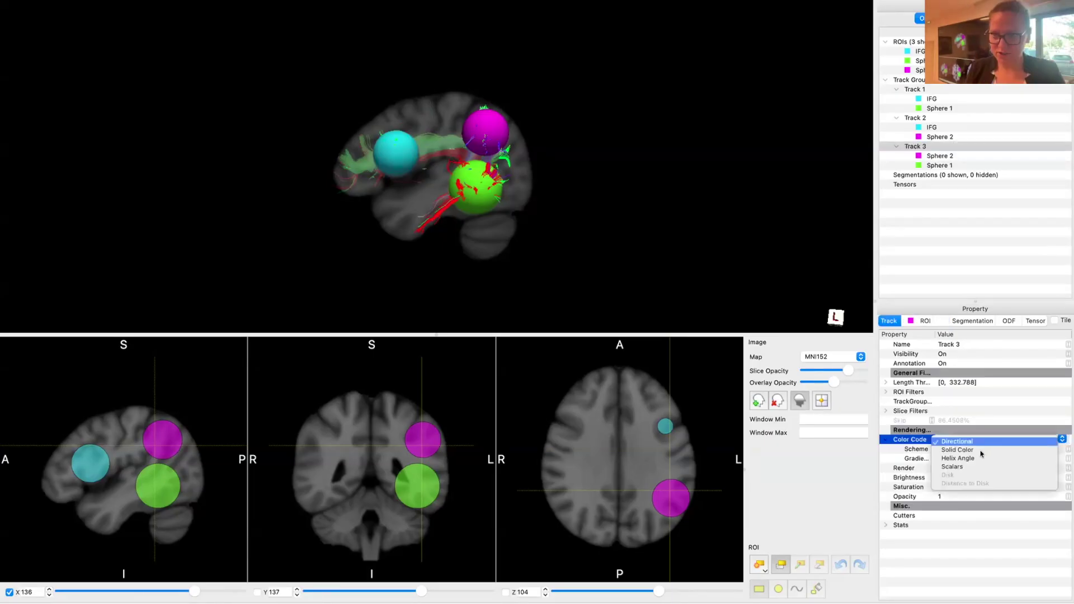
click(979, 451)
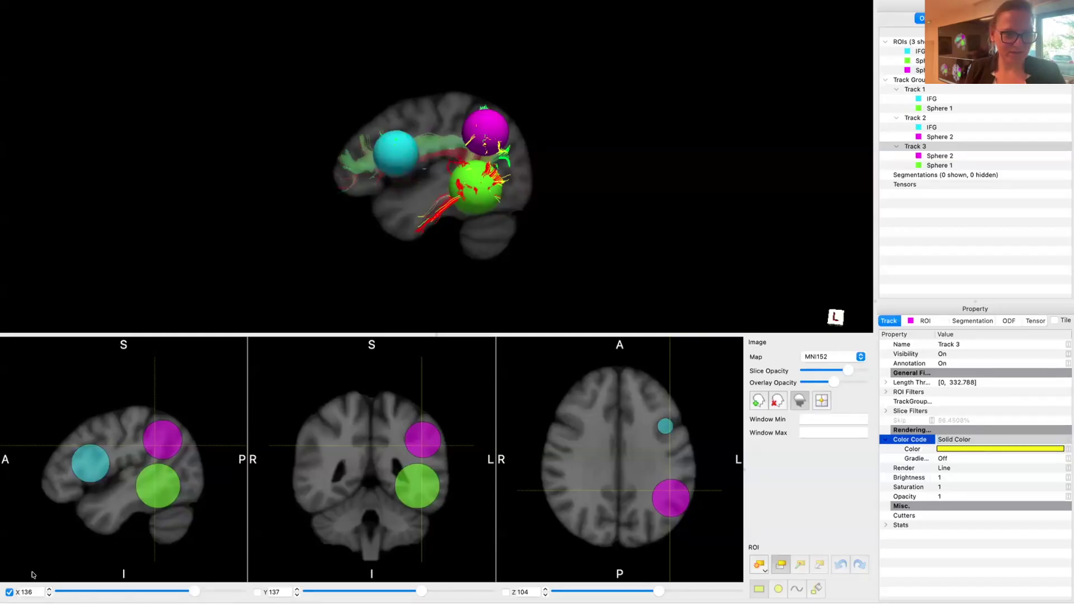
Hide the sagittal slice in the 3D view and hide all ROIs so only the three tracts are displayed
click(9, 591)
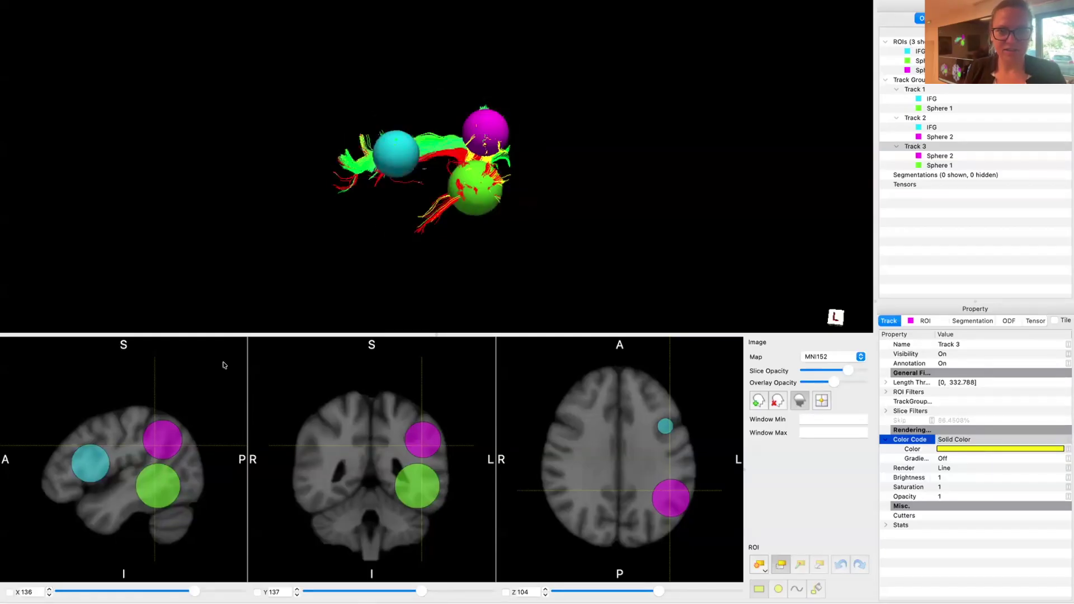
drag(473, 195, 538, 224)
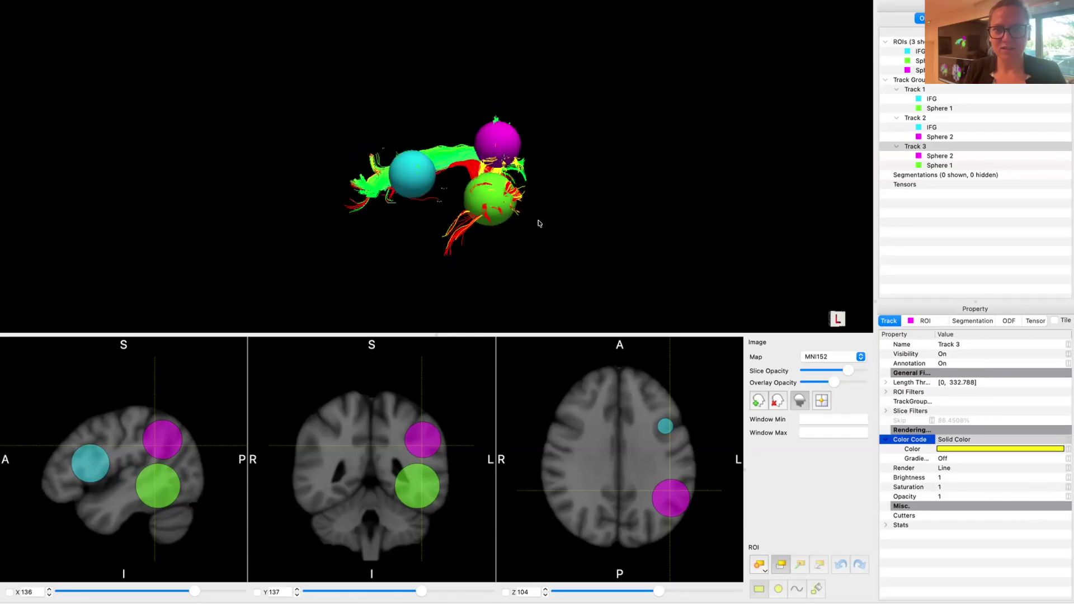
click(920, 43)
right_click(921, 43)
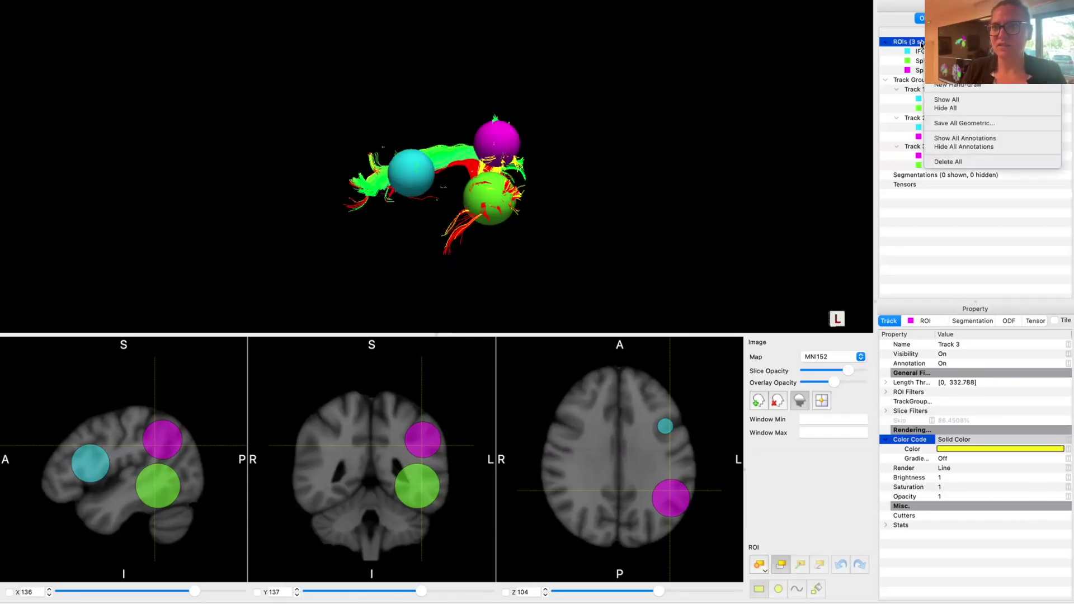
click(945, 108)
mouse_move(492, 194)
mouse_down()
mouse_move(461, 196)
mouse_move(490, 196)
mouse_up()
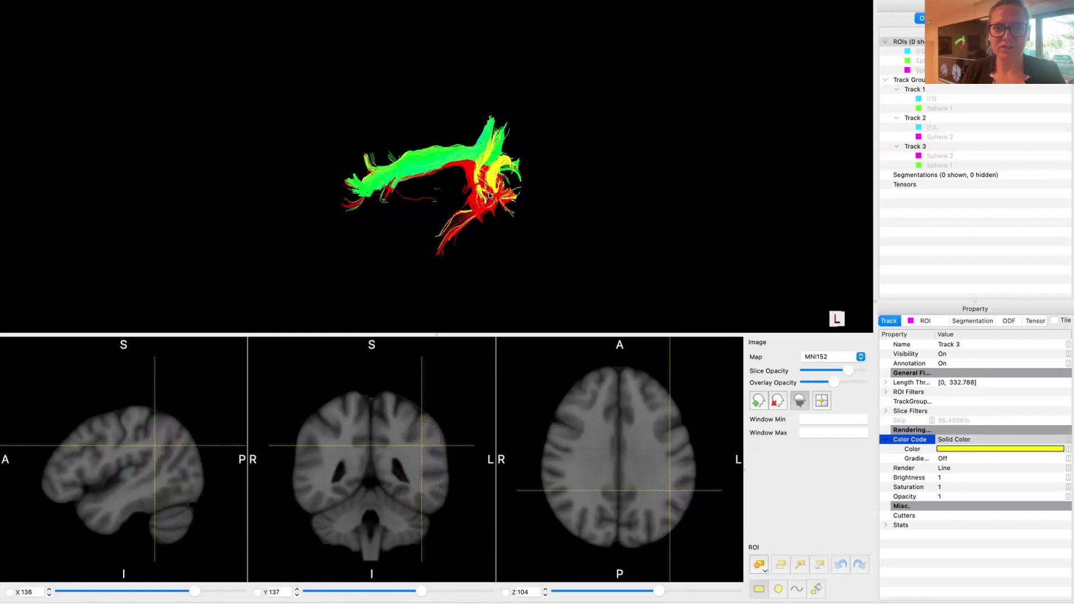
Maximize the 3D view of the three tracts
double_click(584, 232)
drag(536, 337, 532, 338)
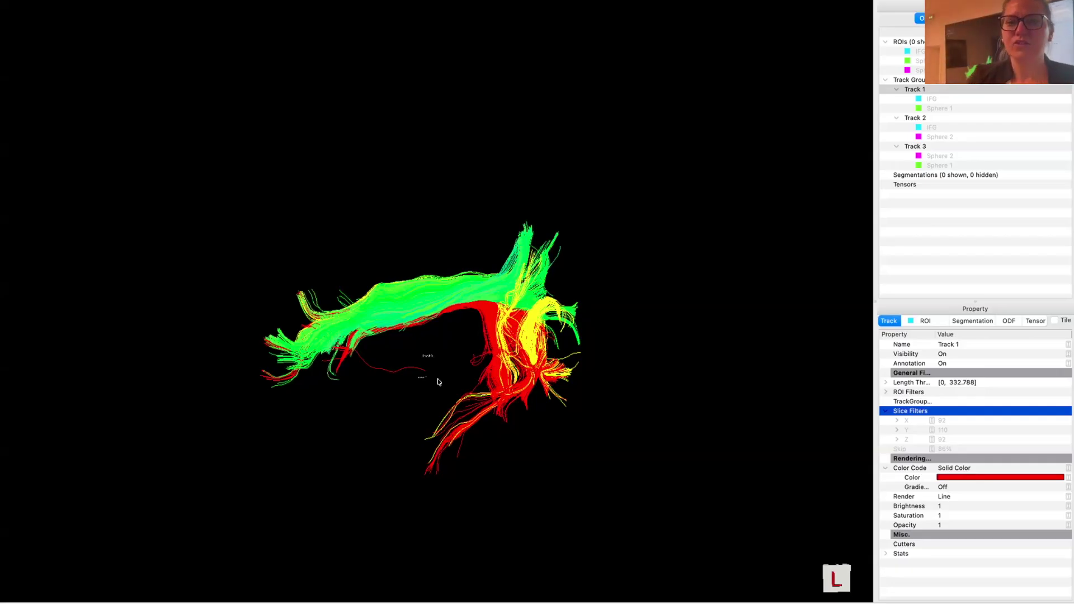
Turn on anti-aliasing in the scene's render settings
click(978, 18)
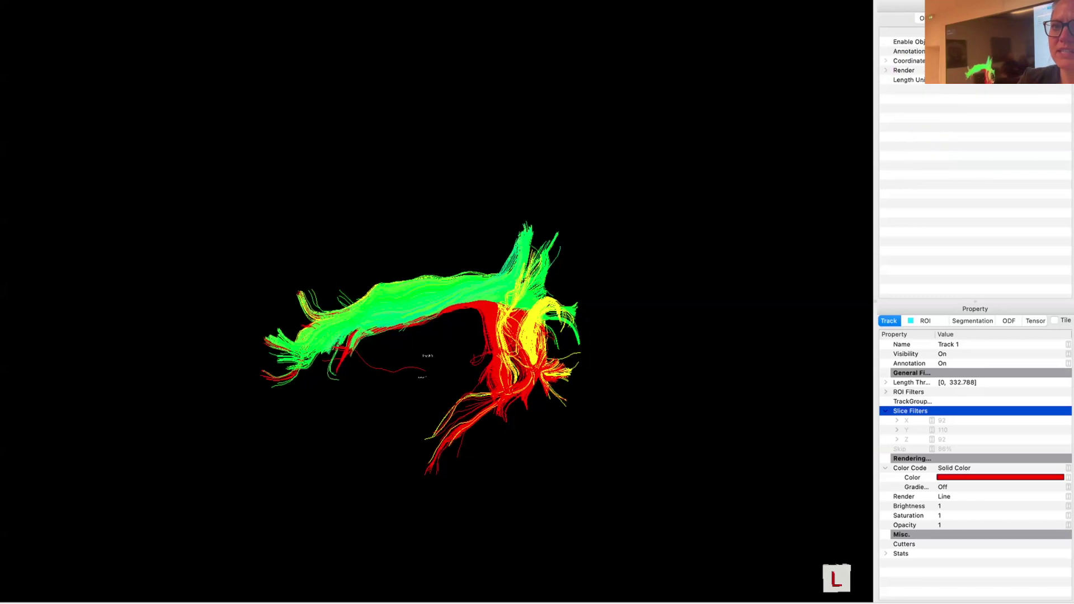
click(885, 70)
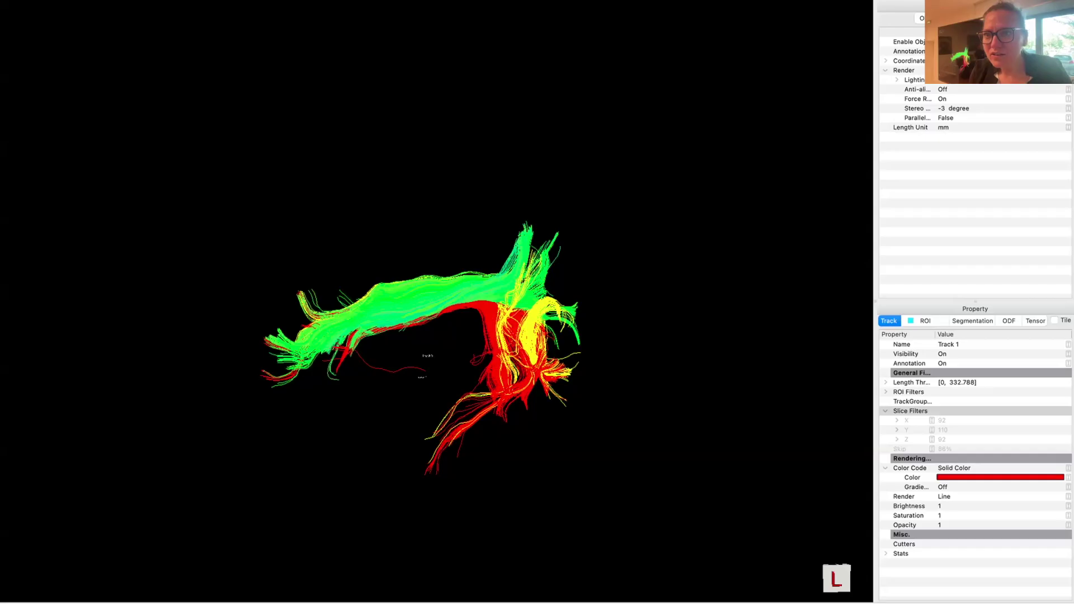
click(935, 41)
drag(935, 32, 987, 32)
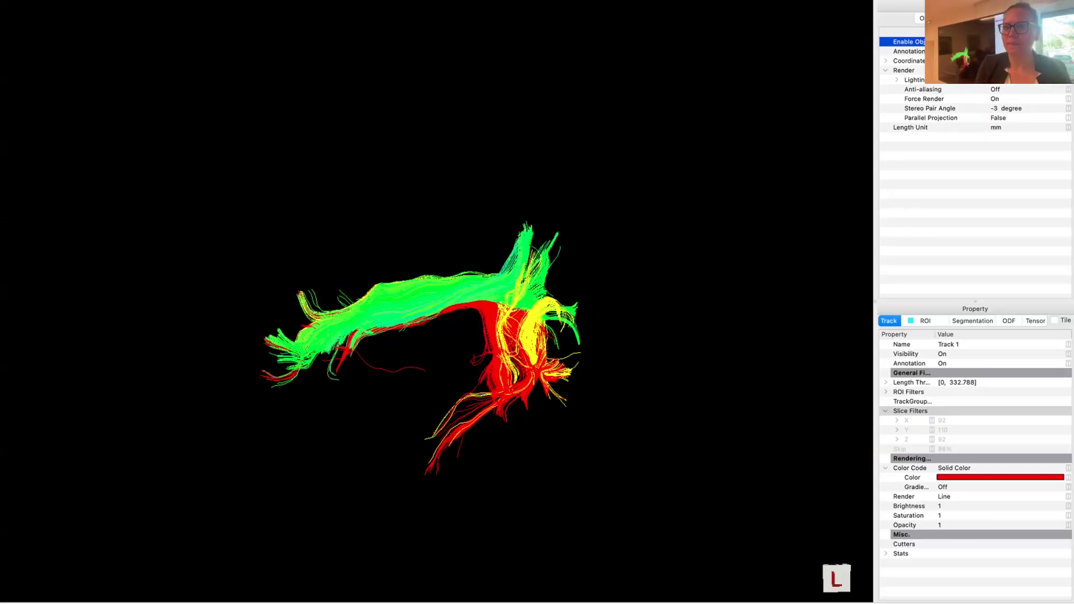
click(1008, 90)
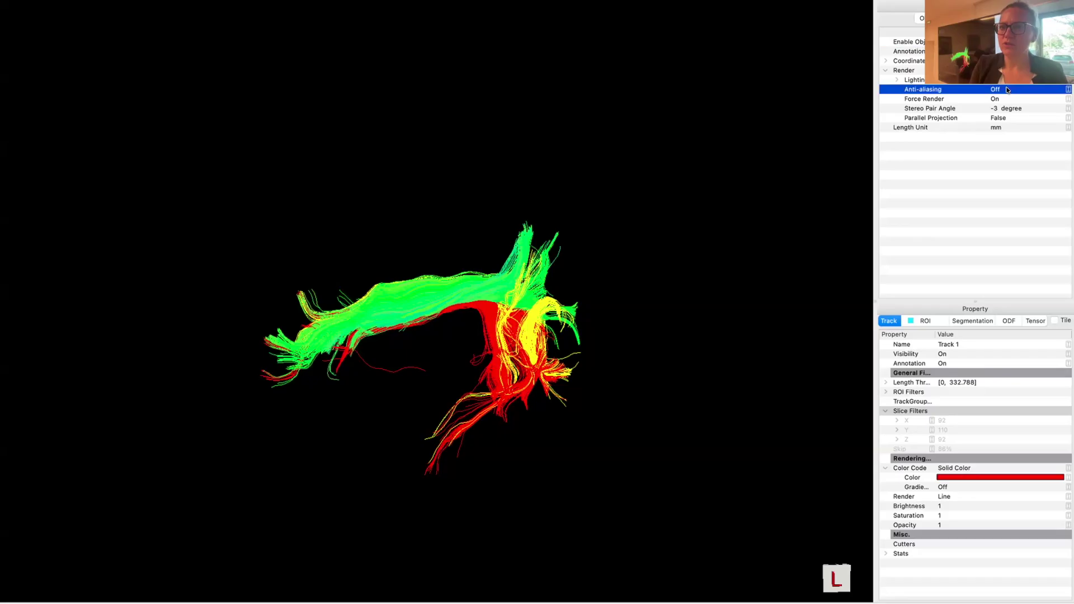
click(1007, 90)
click(1007, 90)
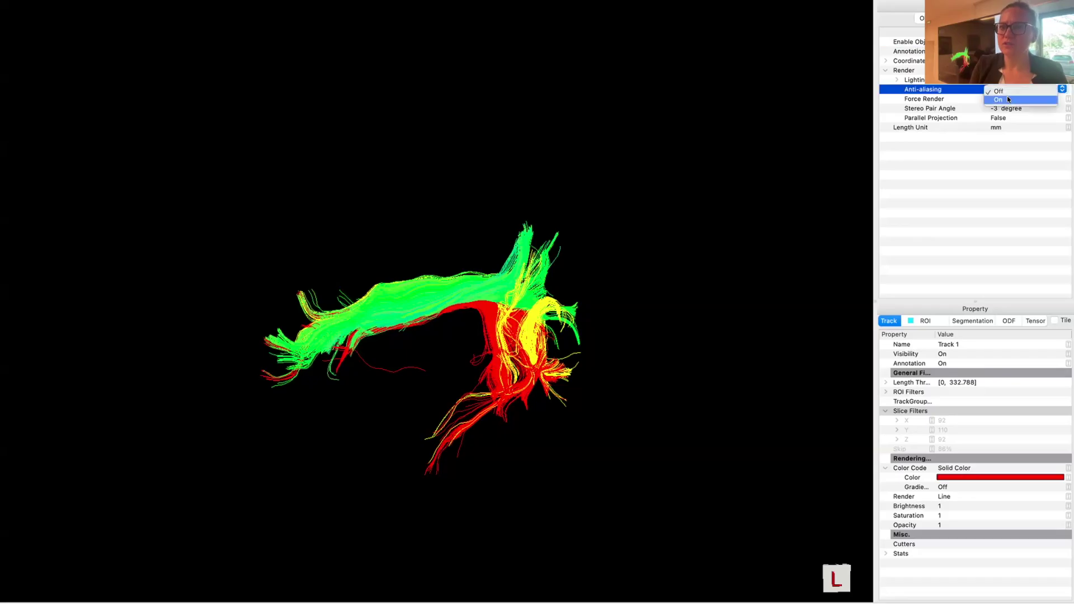
click(1008, 99)
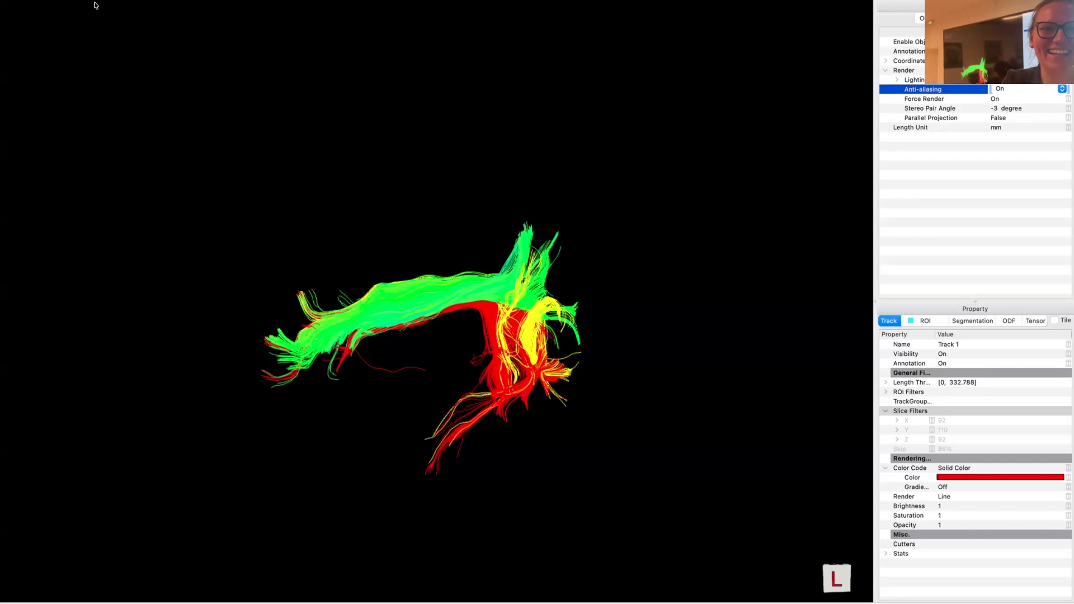
mouse_move(103, 15)
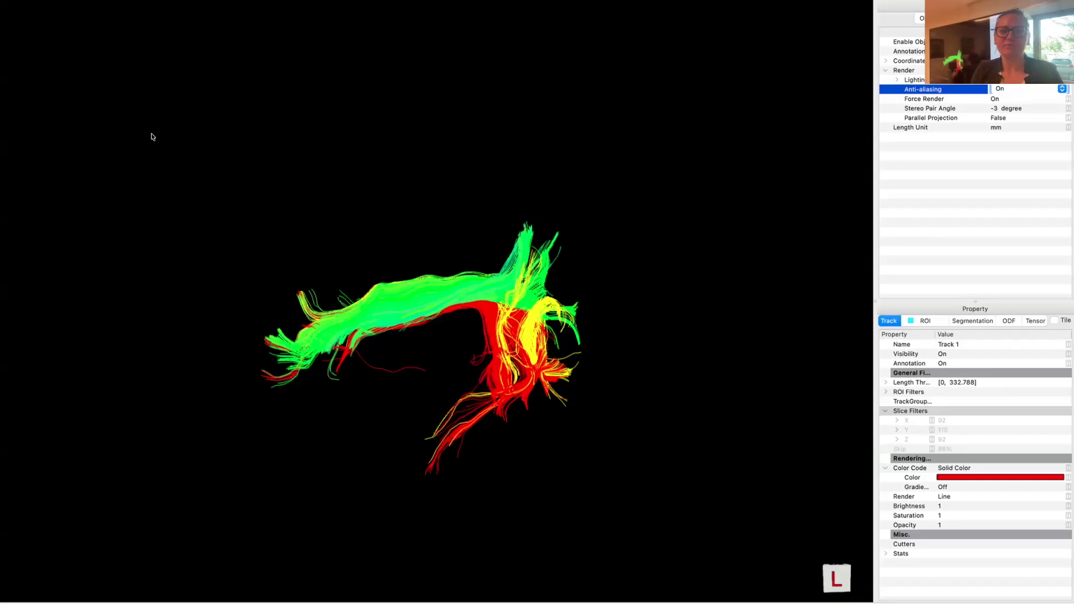
click(78, 8)
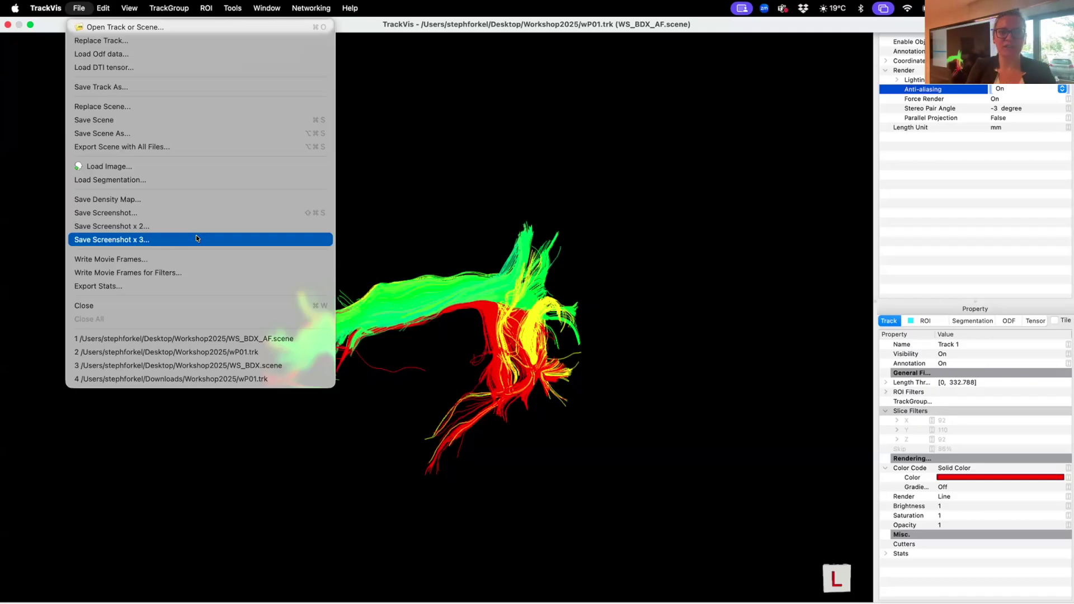
click(621, 273)
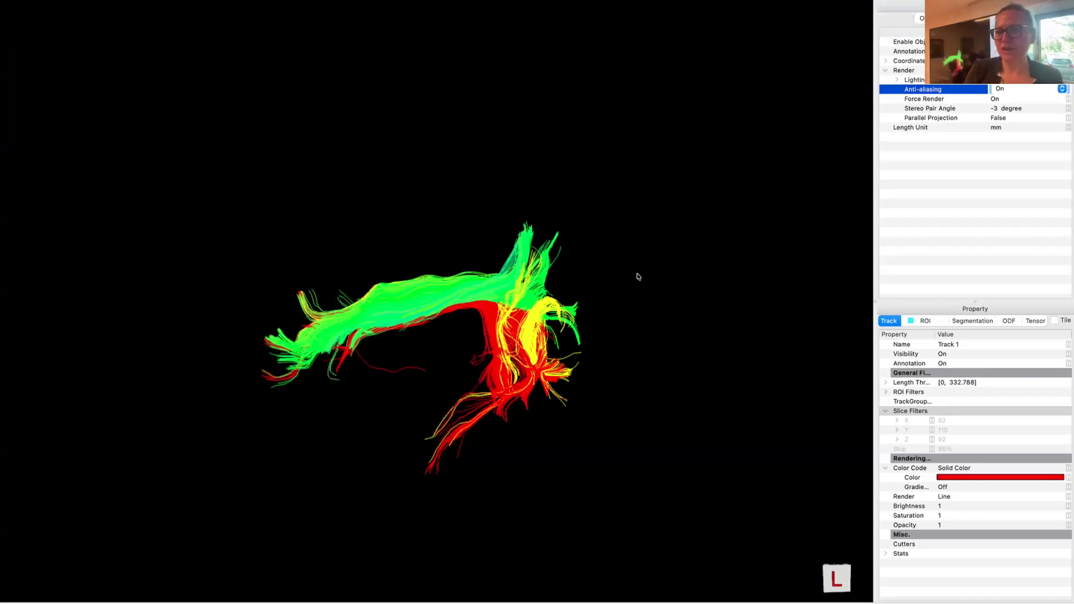
Try a Snow background color in the 3D view and change it back to Licorice
scroll(637, 276, down, 3)
click(637, 277)
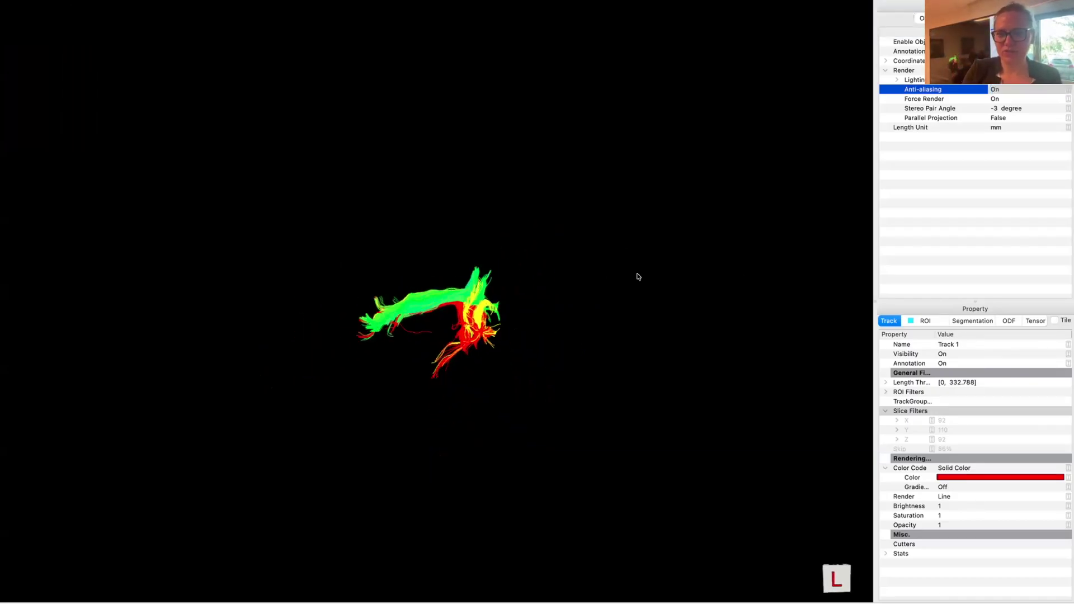
scroll(637, 276, down, 5)
right_click(637, 276)
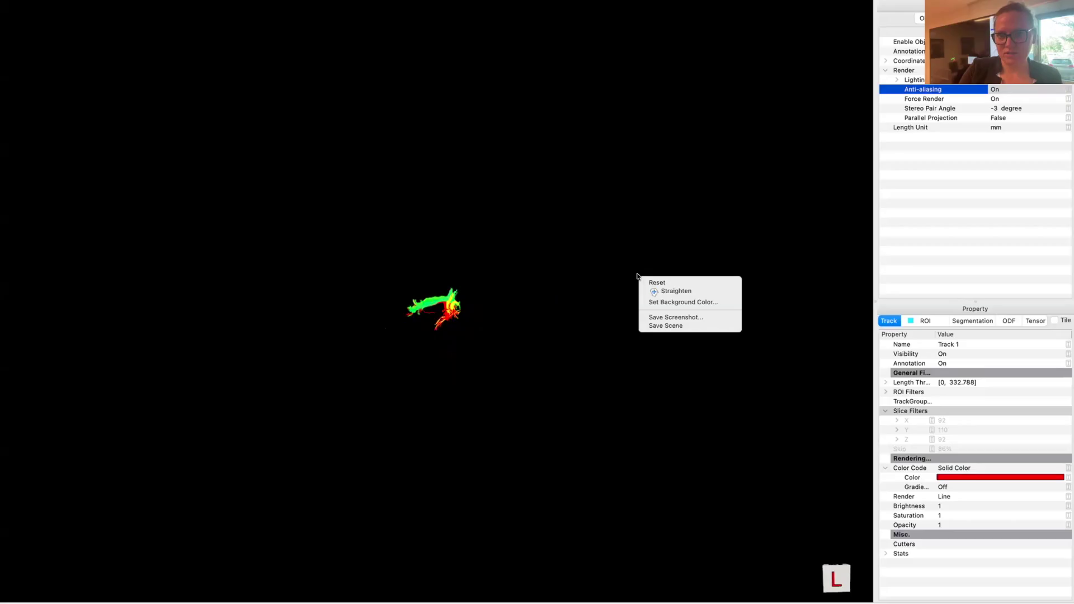
click(703, 302)
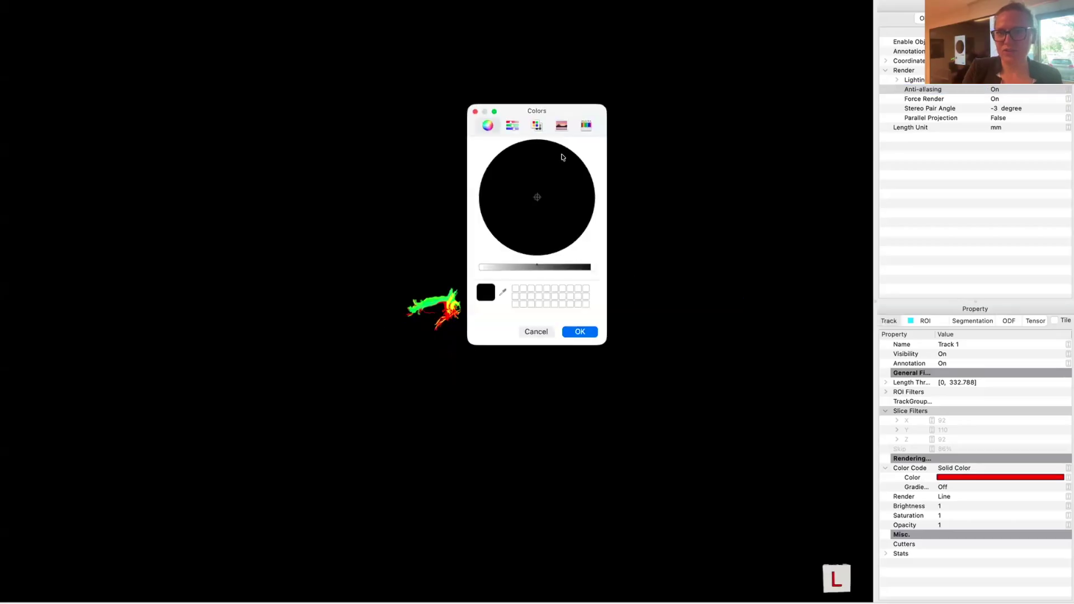
click(586, 125)
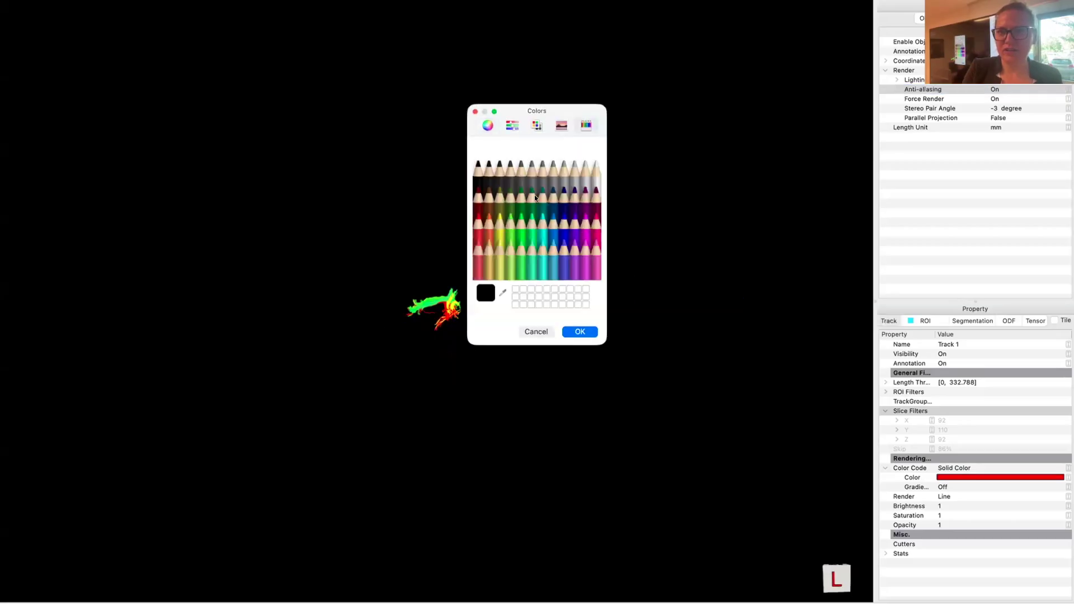
click(595, 168)
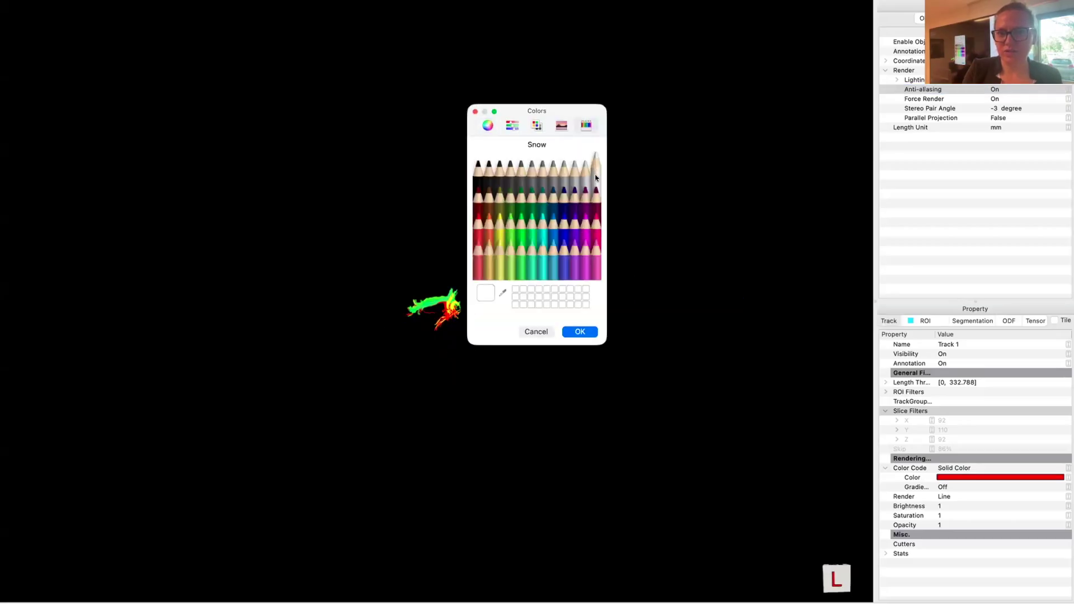
click(578, 331)
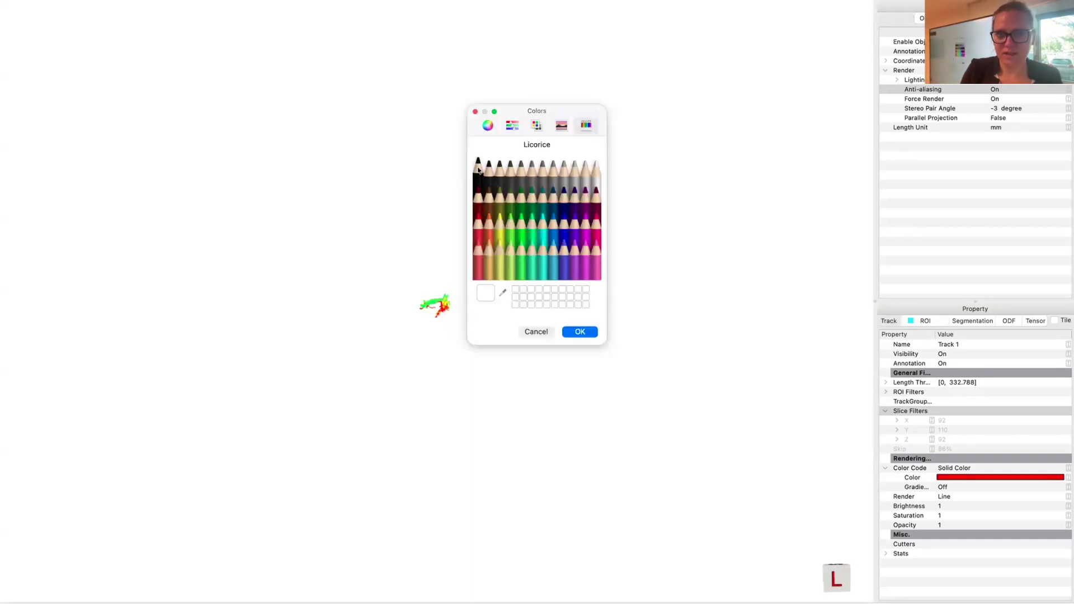
click(578, 333)
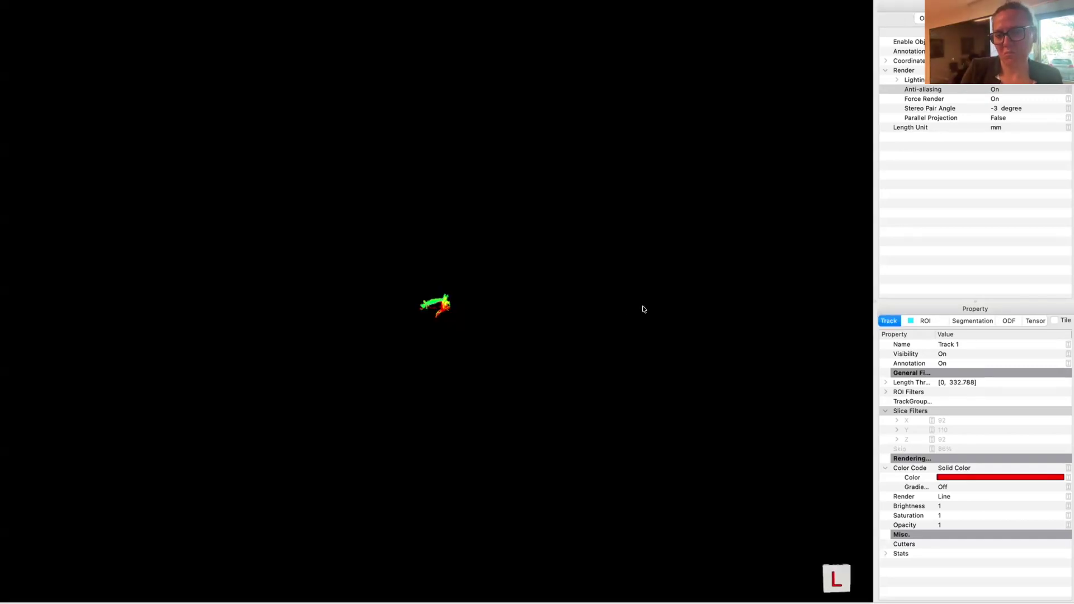
Reset the 3D view, orient it to the left side of the tracts, and restore the layout with the slice views
right_click(643, 310)
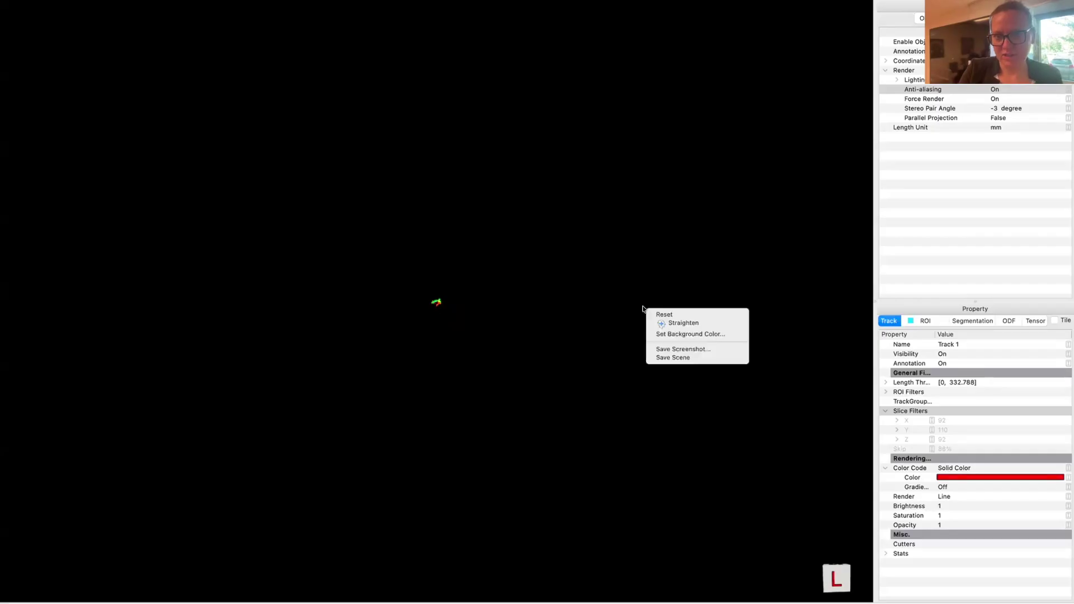
click(659, 315)
drag(427, 297, 203, 369)
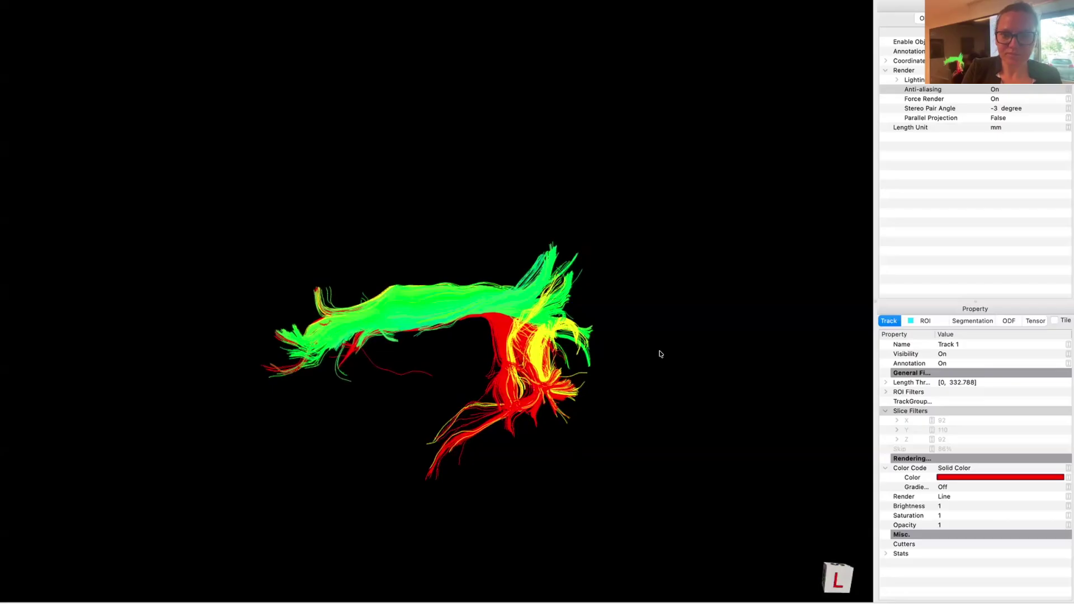
double_click(660, 353)
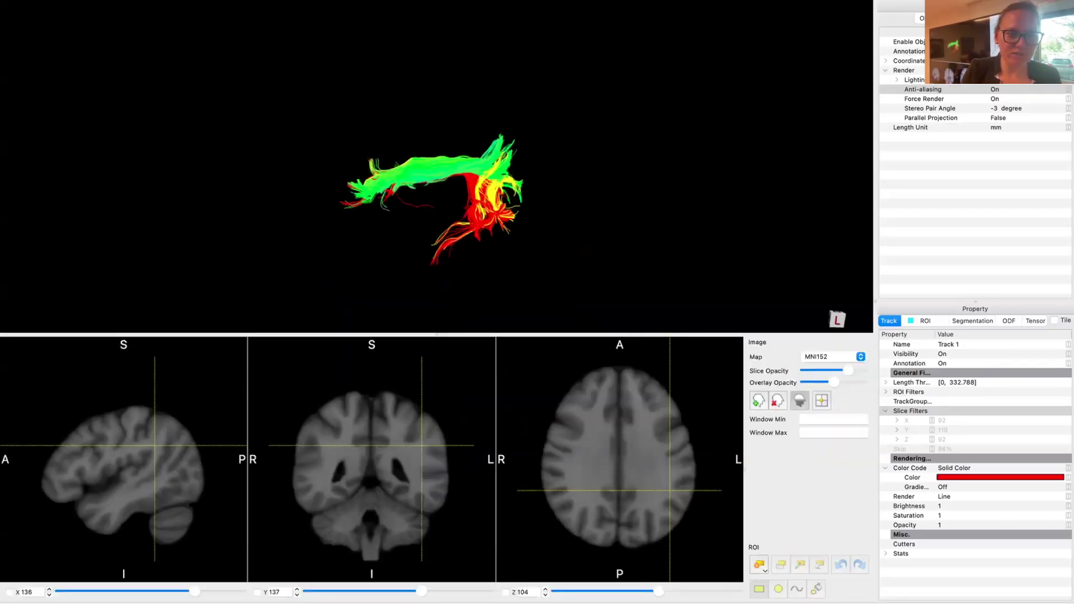
Show the sagittal slice at X 116 in the 3D view and examine the tracts against it from both sides
click(9, 592)
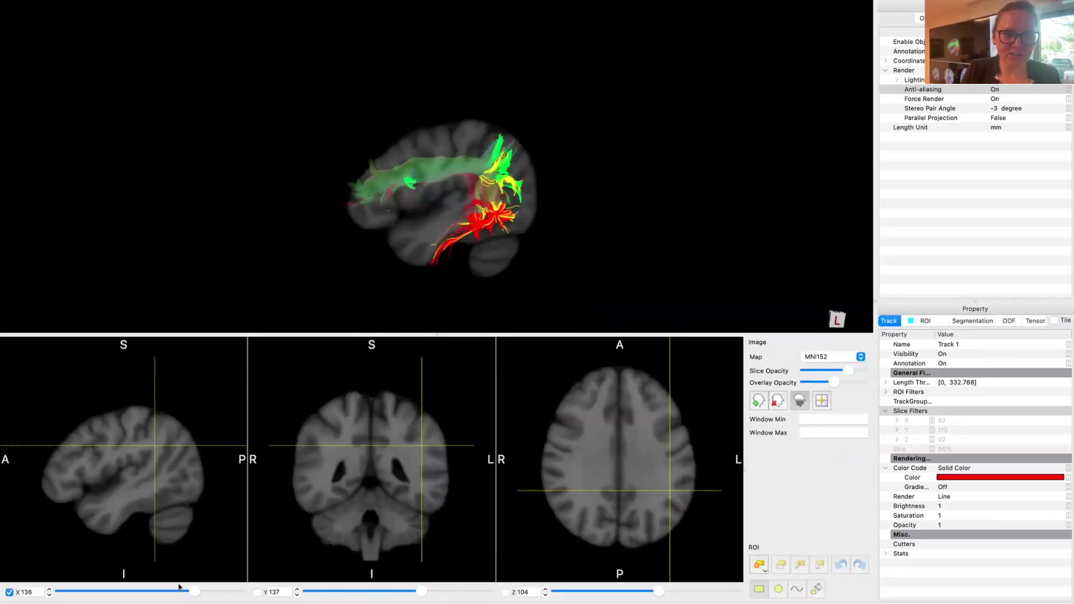
drag(194, 591, 175, 591)
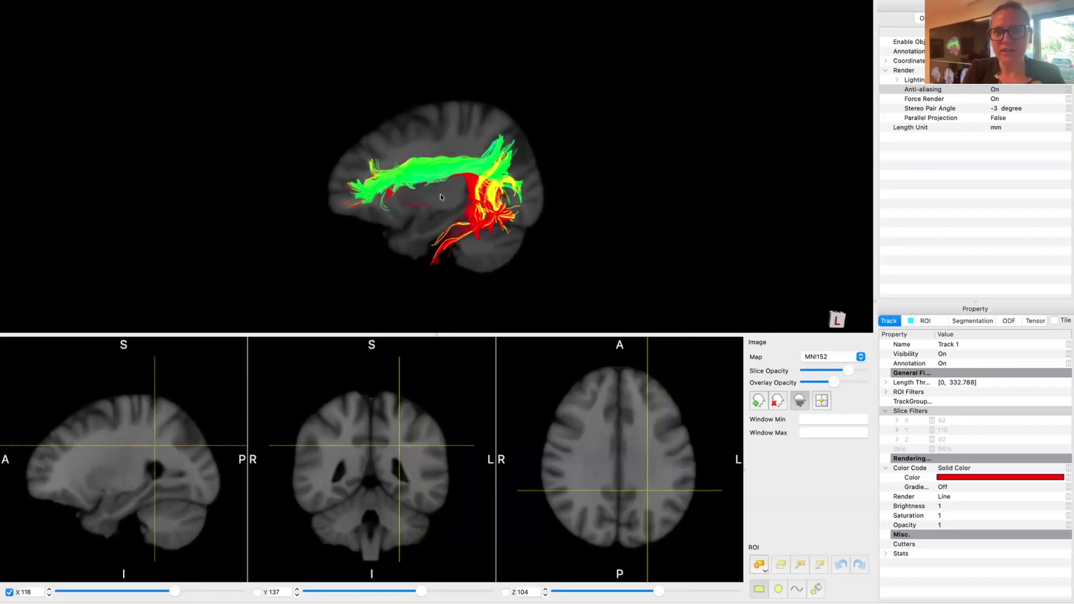
drag(468, 194, 422, 192)
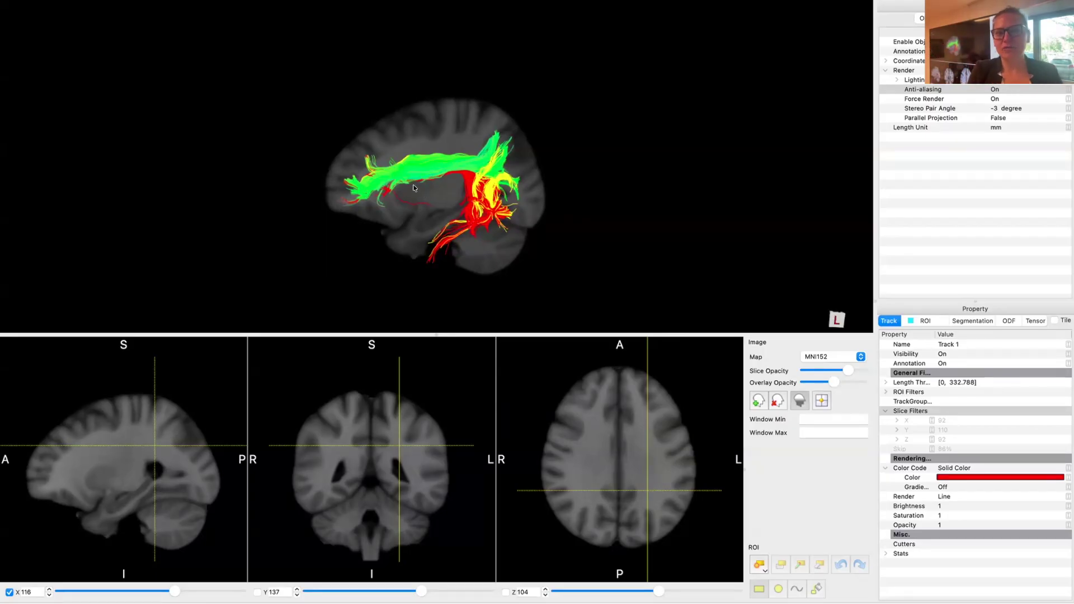
drag(468, 187, 467, 166)
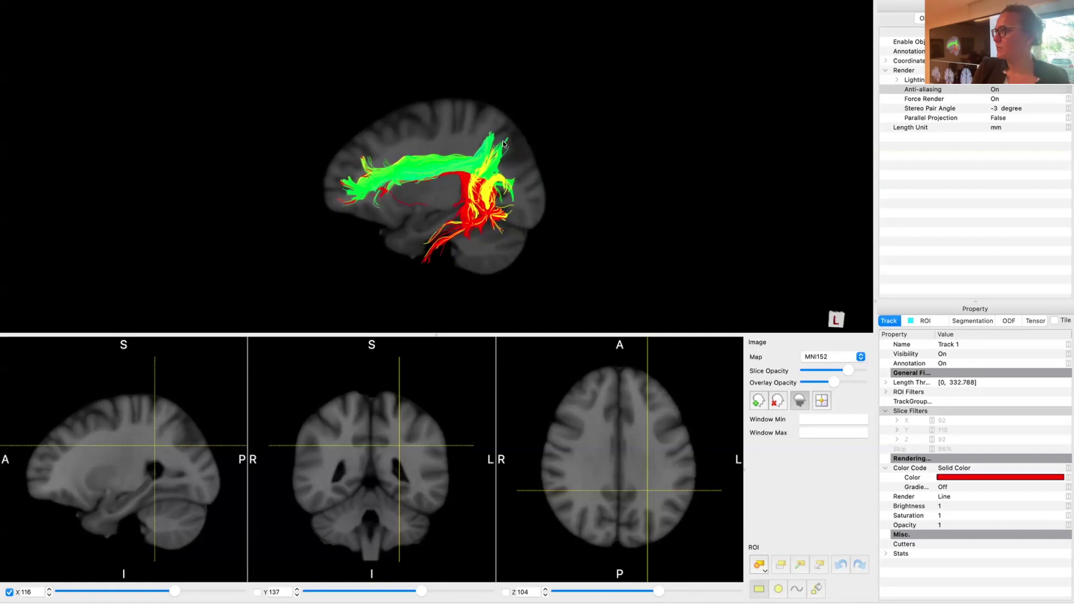
drag(527, 172, 643, 178)
drag(540, 194, 468, 203)
mouse_move(552, 205)
mouse_down()
mouse_move(661, 220)
mouse_move(551, 203)
mouse_up()
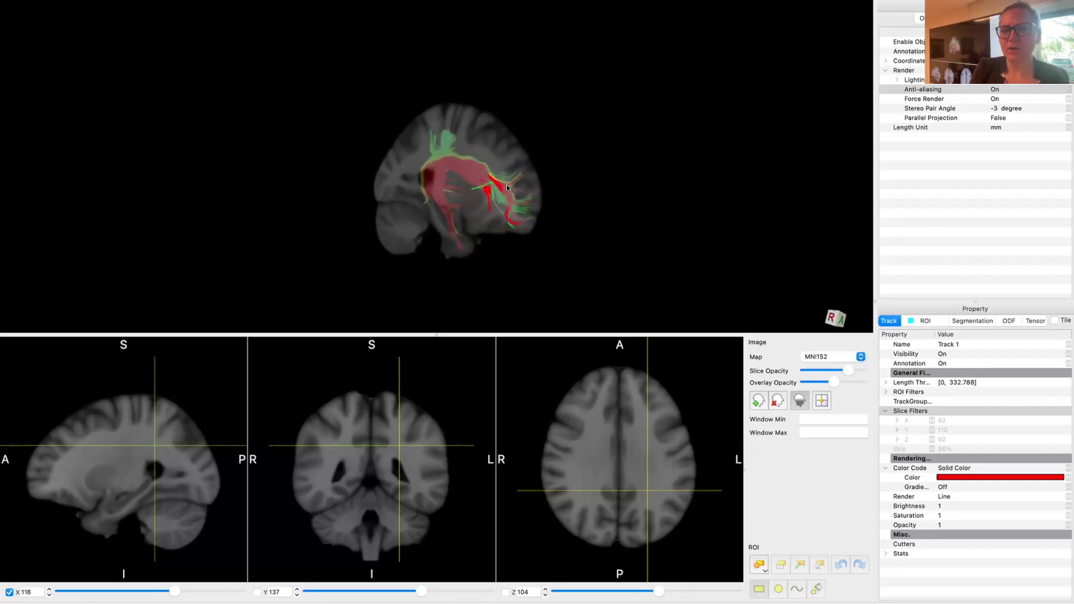
drag(512, 192, 4, 135)
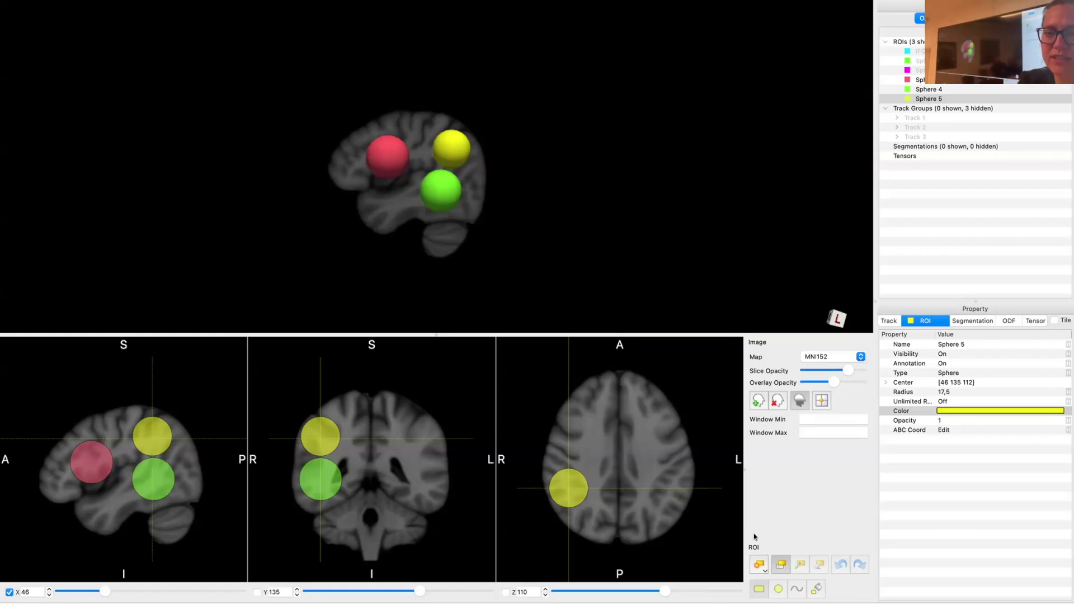
click(755, 564)
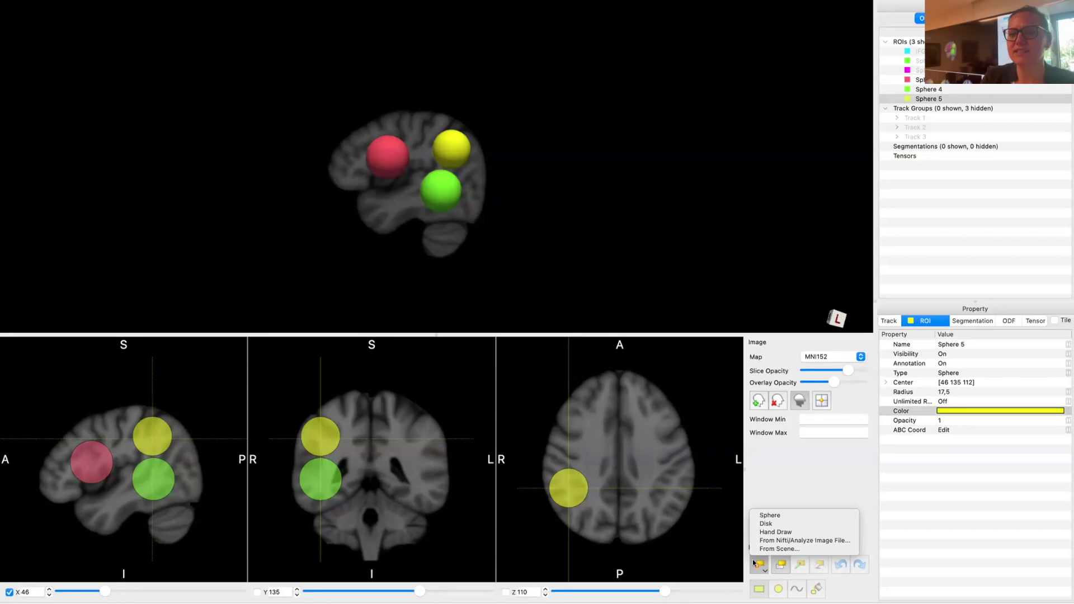
click(791, 490)
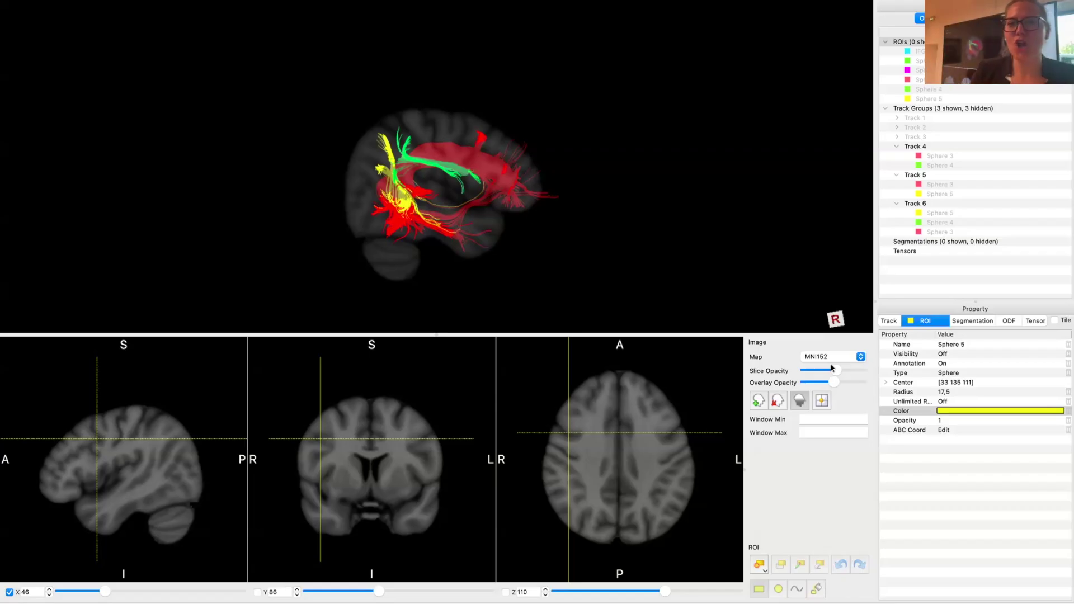
Collapse the Track 4, Track 5 and Track 6 entries and hide all track groups
click(897, 146)
click(897, 156)
click(896, 165)
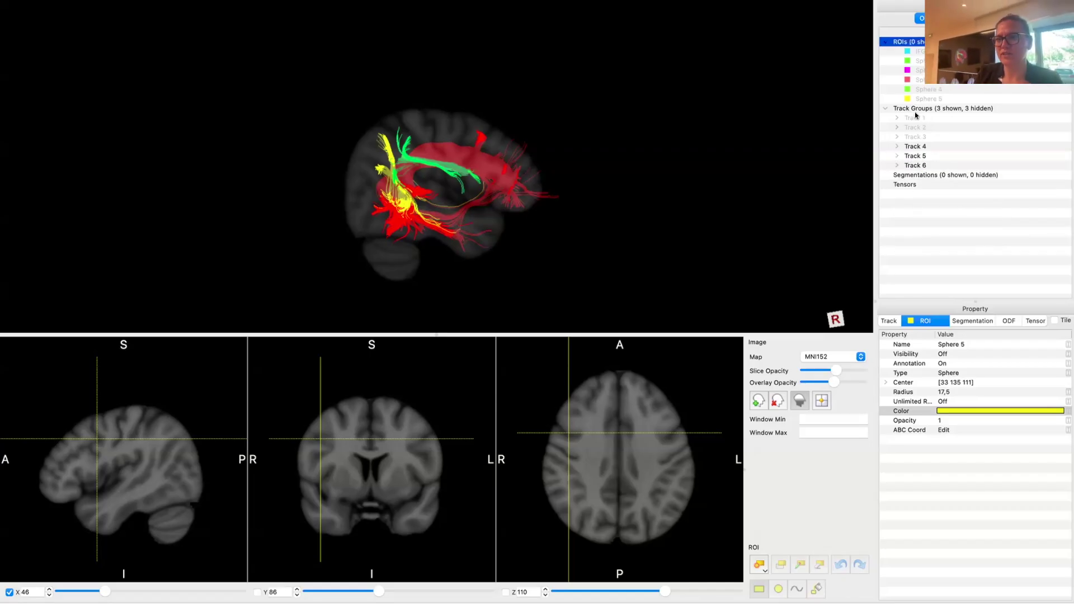
click(915, 110)
right_click(915, 110)
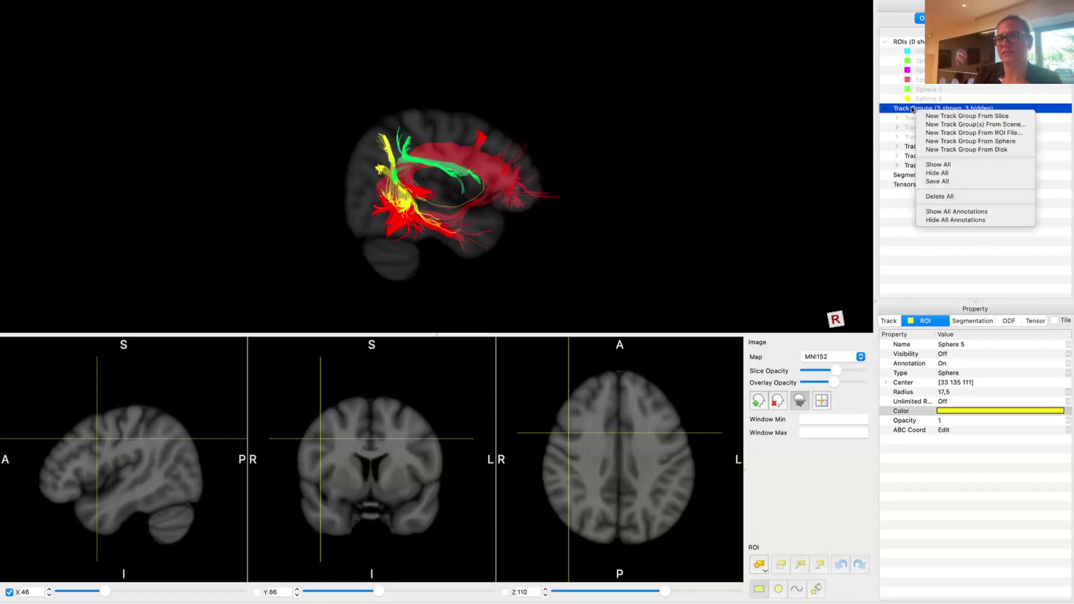
click(937, 173)
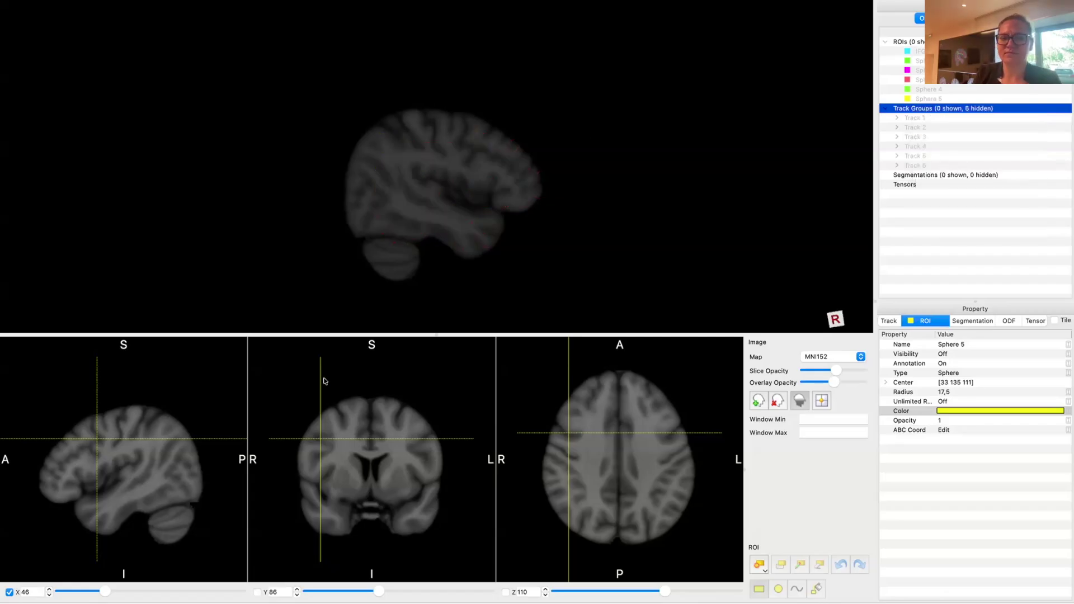
Position the crosshair in the left anterior temporal lobe at X 129, Y 91, Z 46 and add a sphere ROI there
drag(105, 591, 192, 587)
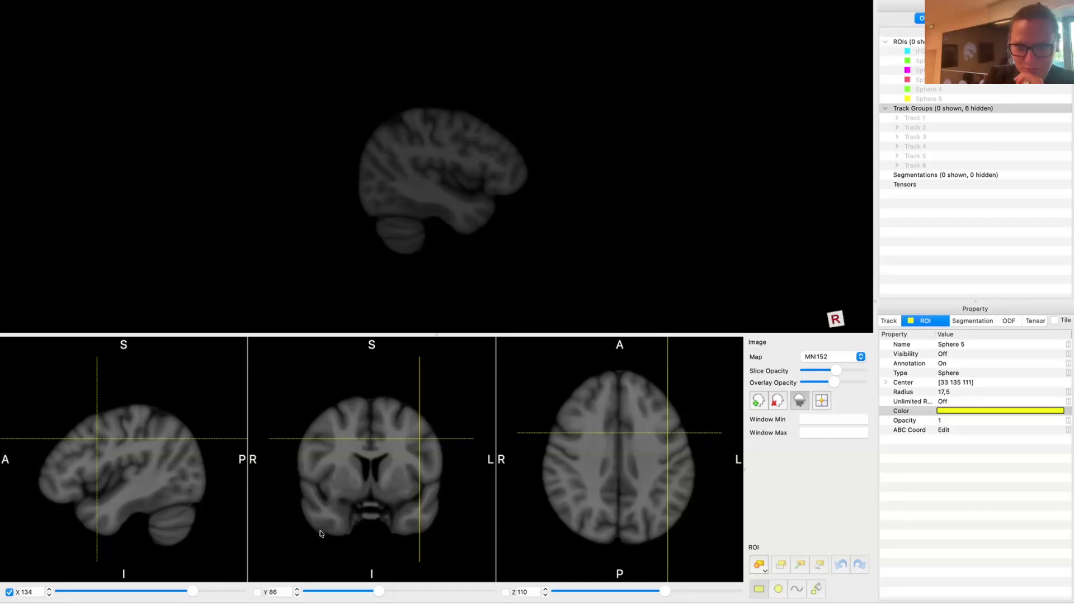
click(102, 512)
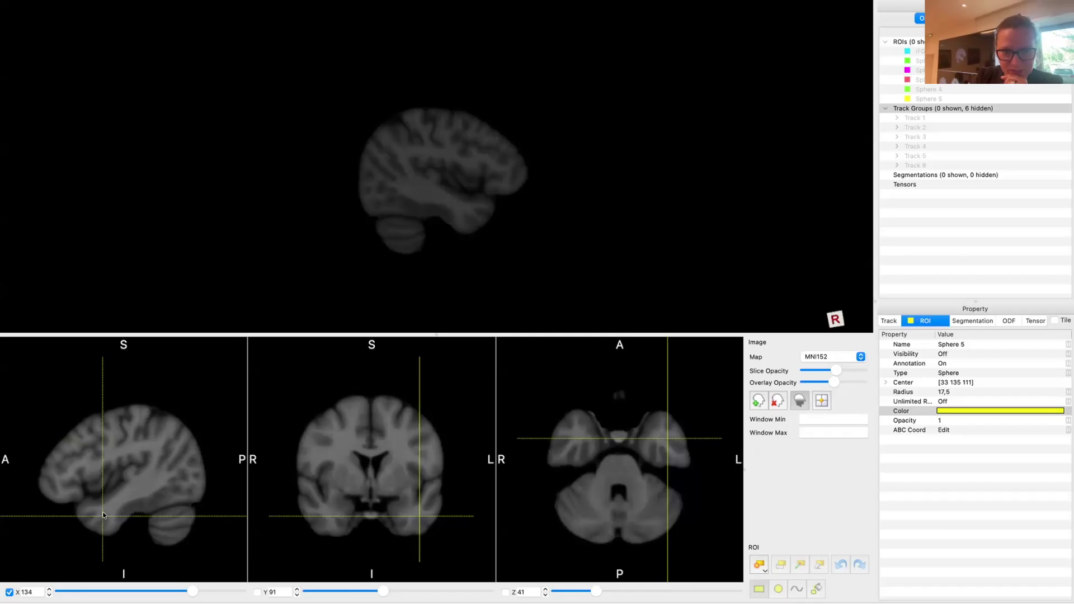
click(412, 510)
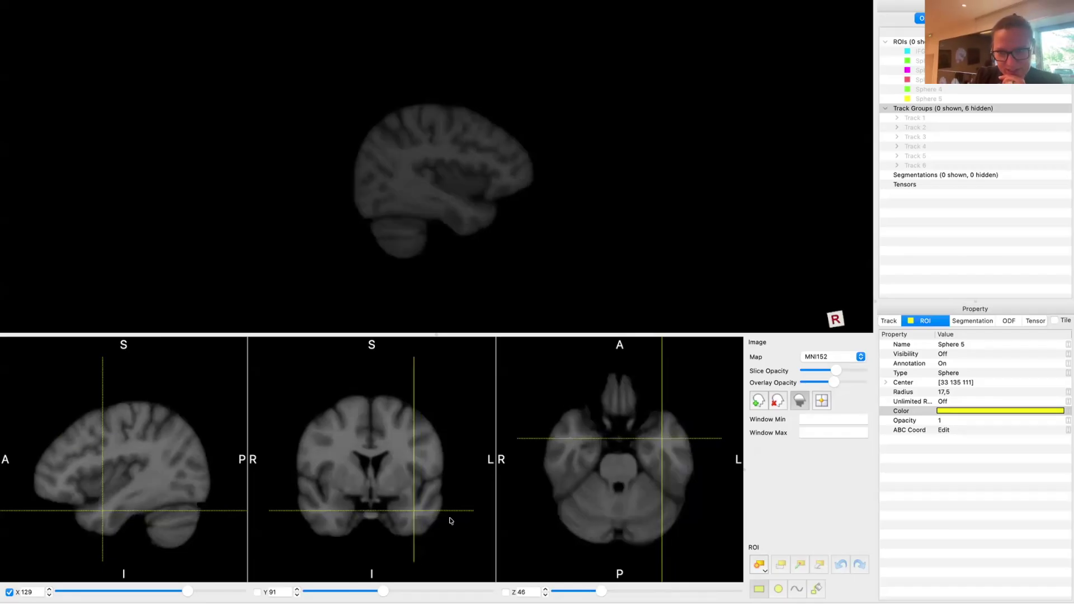
click(760, 561)
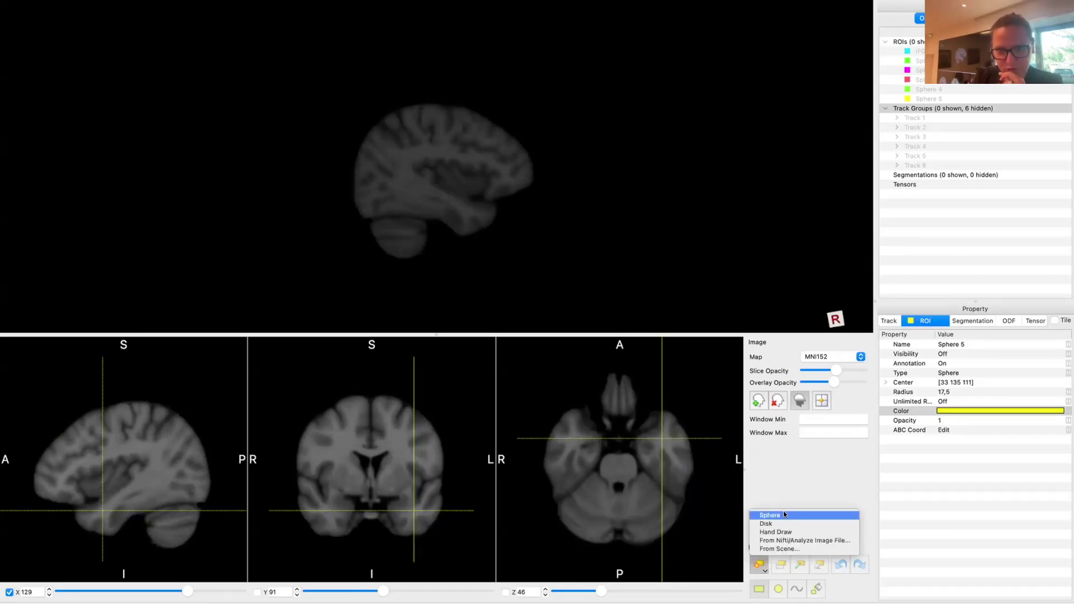
click(783, 511)
Set the left temporal sphere's radius to 21,75 and reposition its center at 131, 99, 46
click(945, 392)
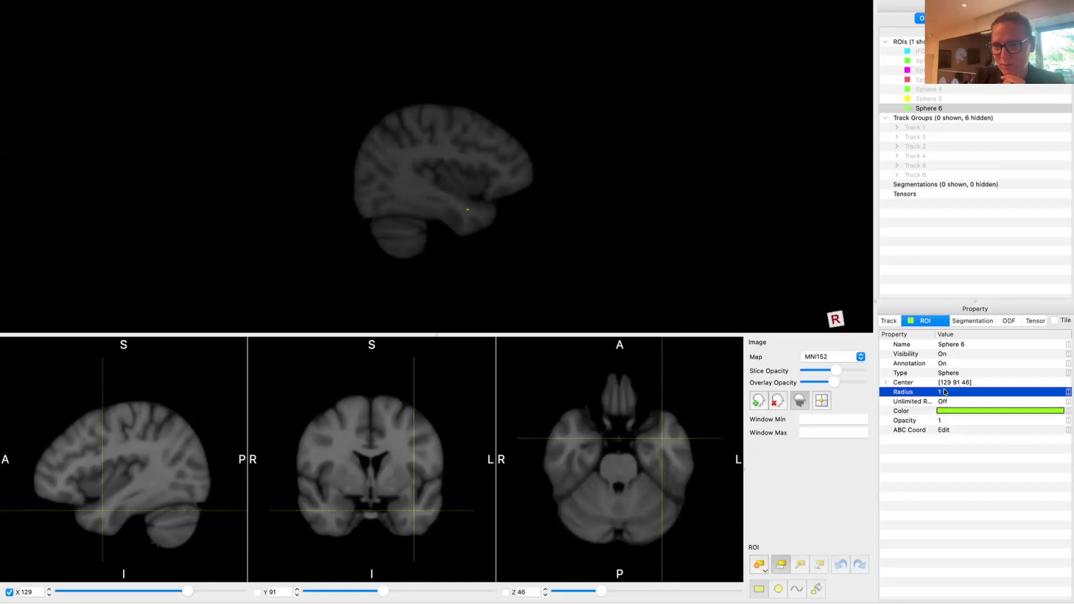
click(978, 392)
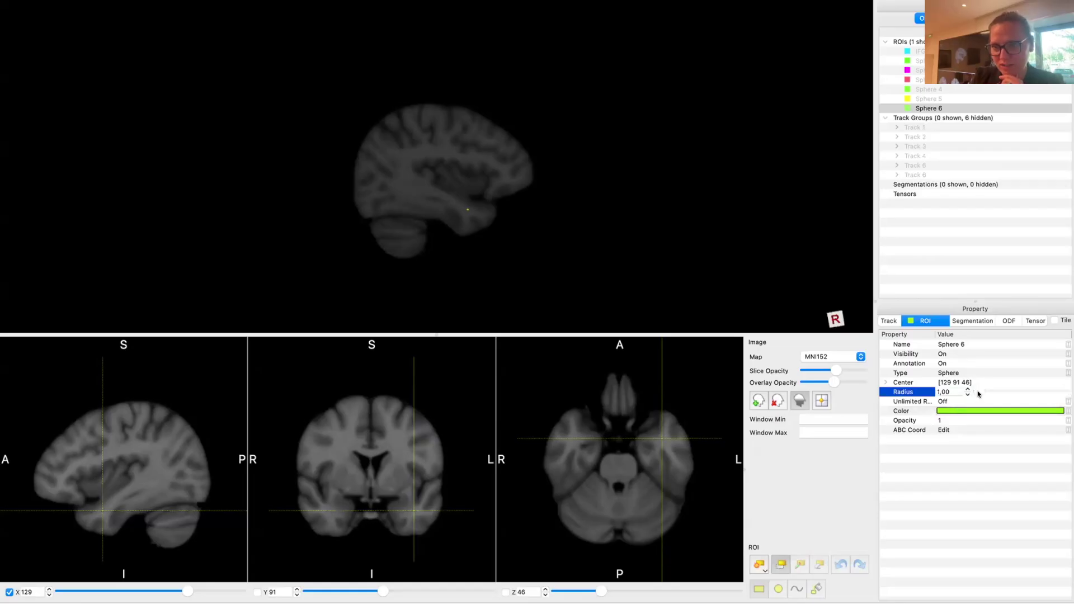
mouse_move(981, 393)
mouse_down()
mouse_move(999, 392)
mouse_move(986, 391)
mouse_up()
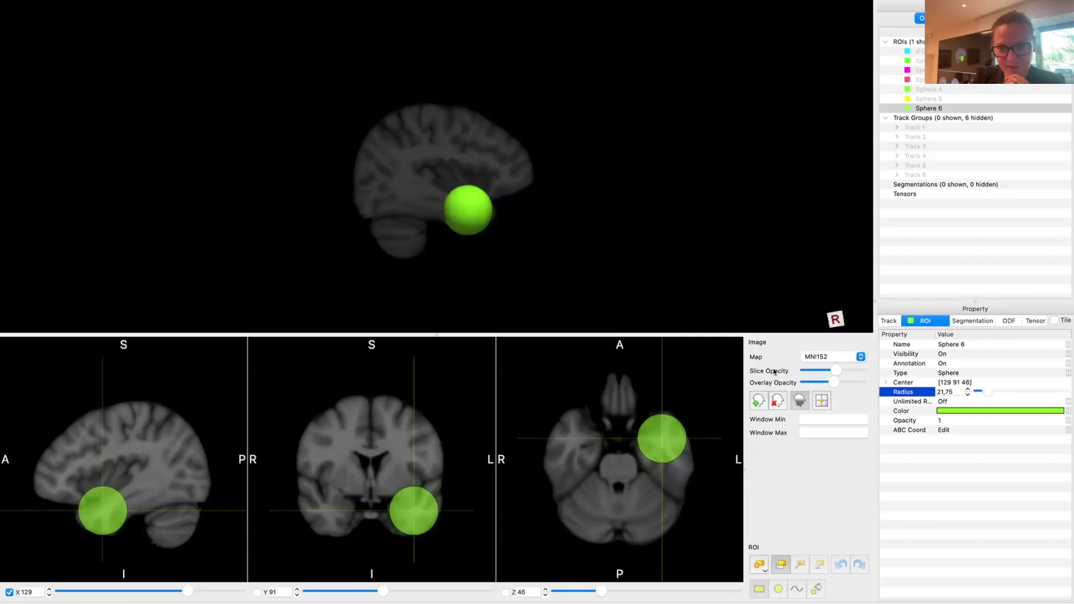
drag(665, 442, 666, 444)
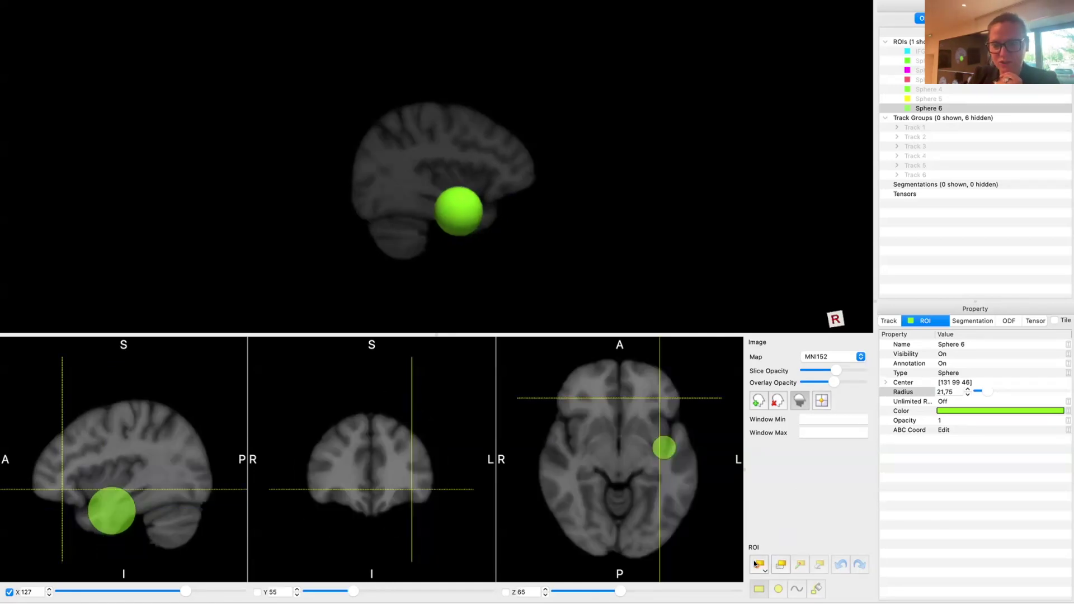
Add a sphere ROI of radius 21,75 in the left frontal lobe, centered at 122, 52, 65
click(756, 564)
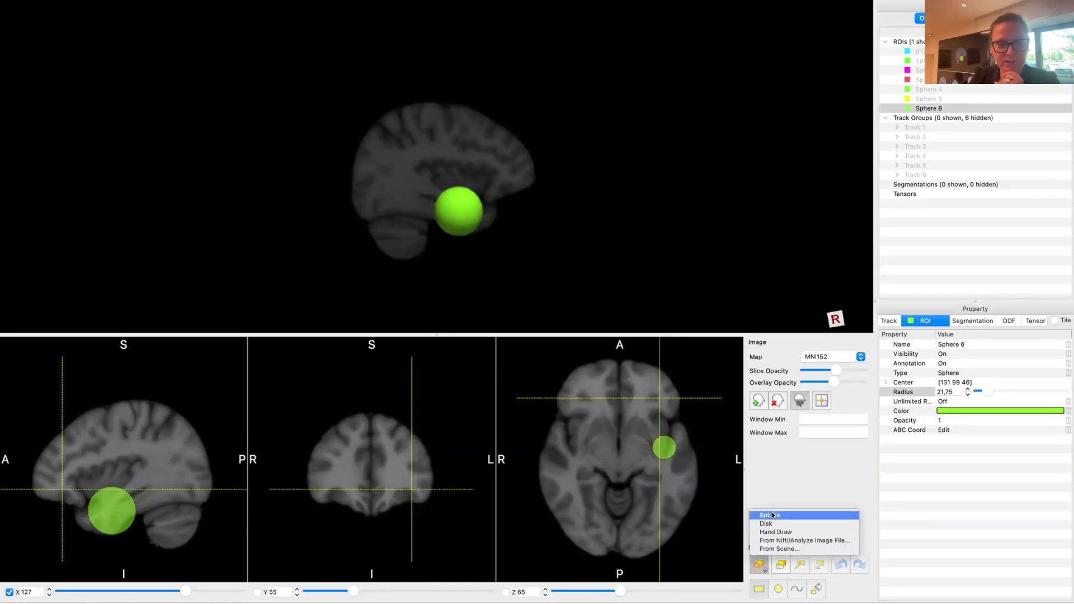
click(771, 515)
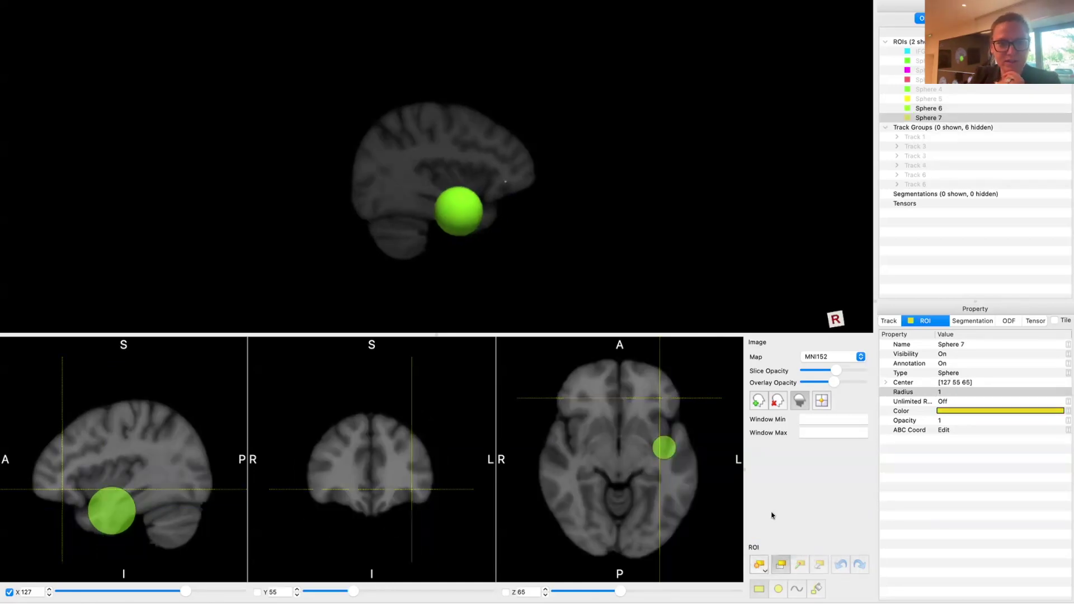
click(947, 392)
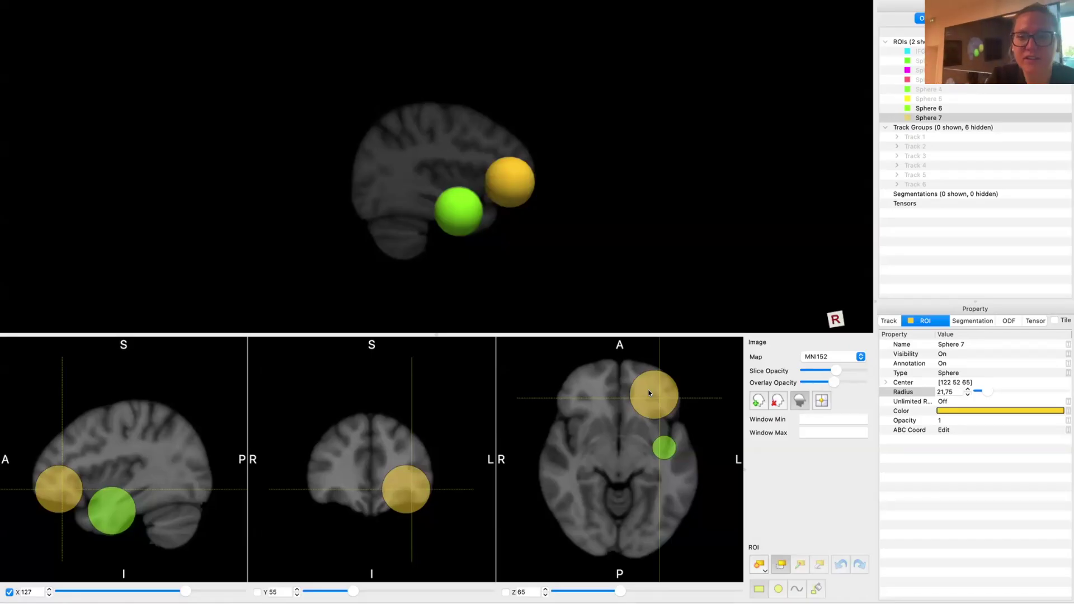
click(781, 564)
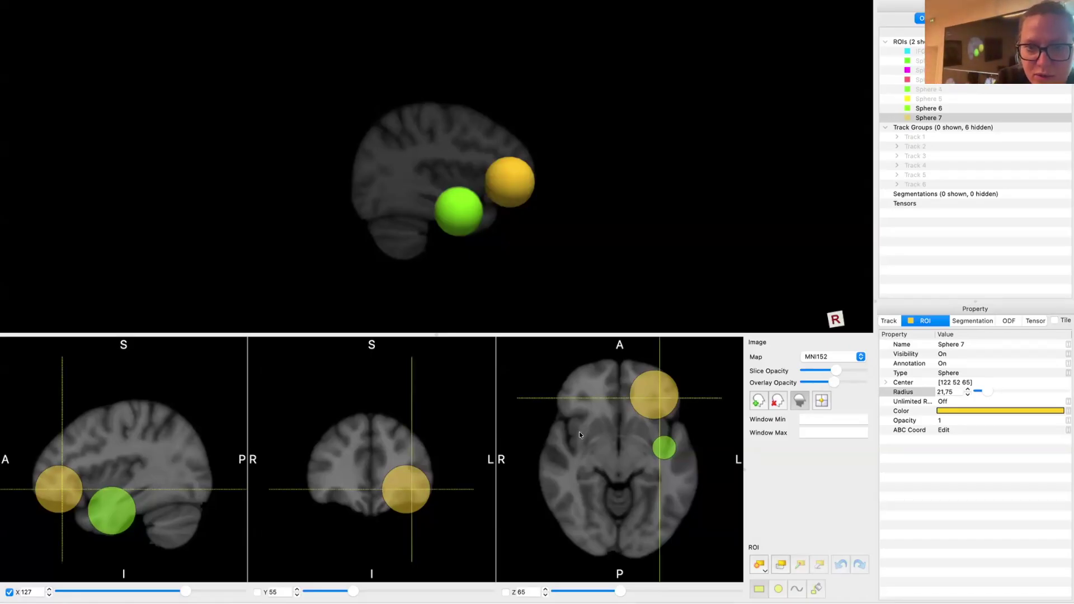
click(582, 432)
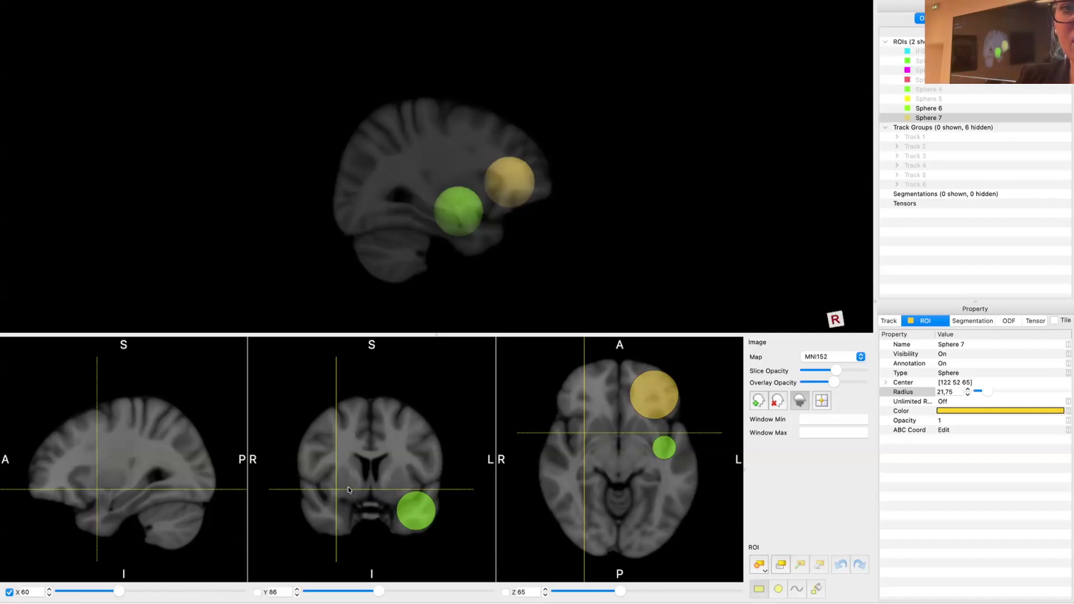
Create a new track group from the temporal sphere, Sphere 6, and orient the 3D view to the left side
click(938, 108)
right_click(938, 108)
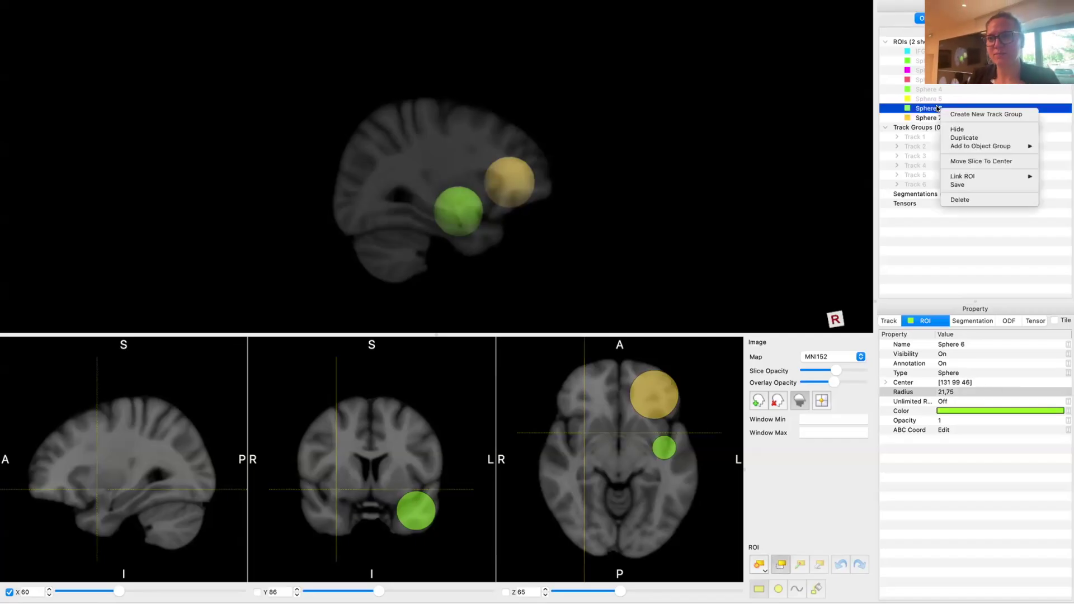
click(972, 114)
drag(493, 196, 1, 273)
drag(320, 192, 250, 228)
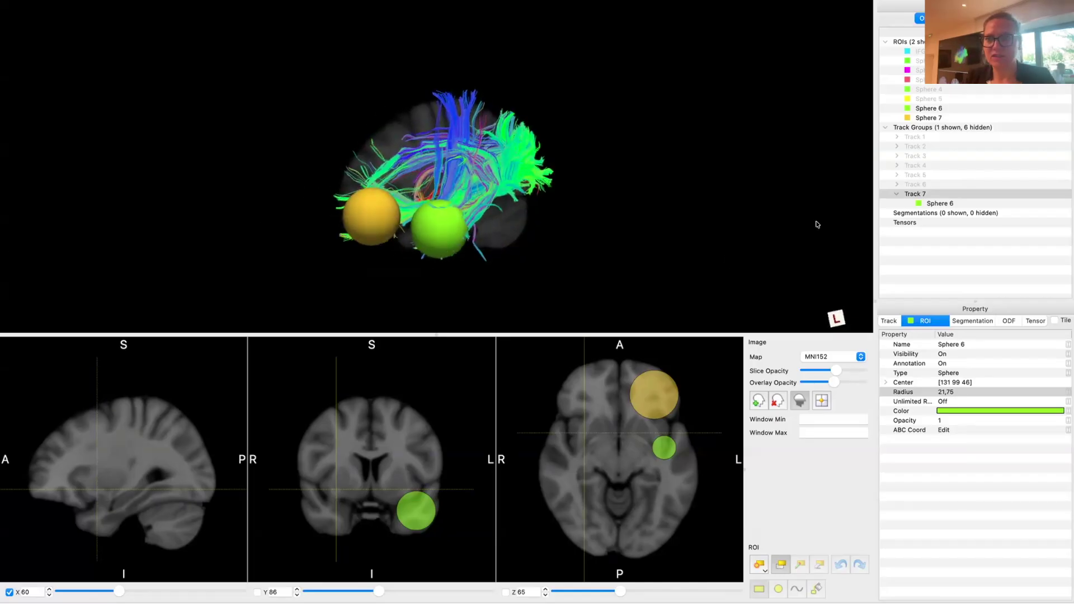
Add Sphere 7 to Track 7's ROIs, lower Sphere 6 to center 130, 94, 29, and show the sagittal slice at X 123
right_click(925, 195)
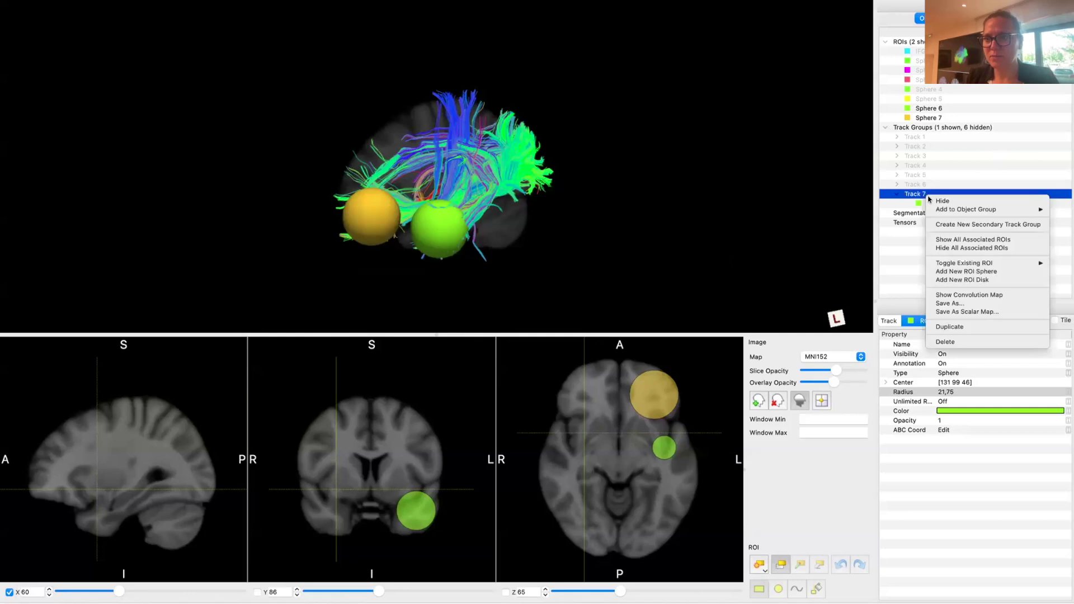
mouse_move(970, 262)
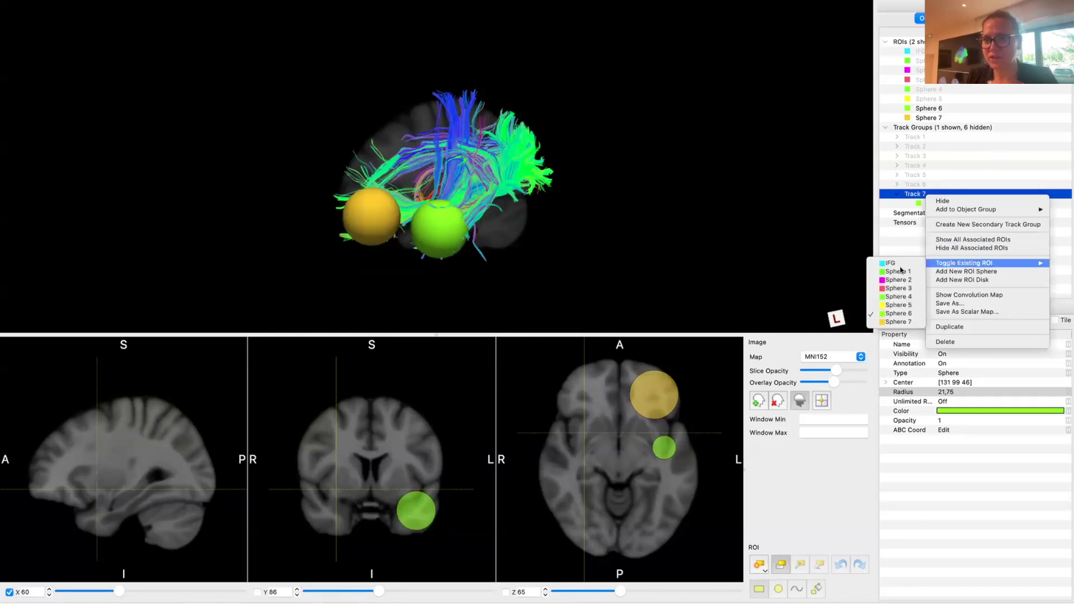
click(897, 322)
drag(416, 510, 415, 518)
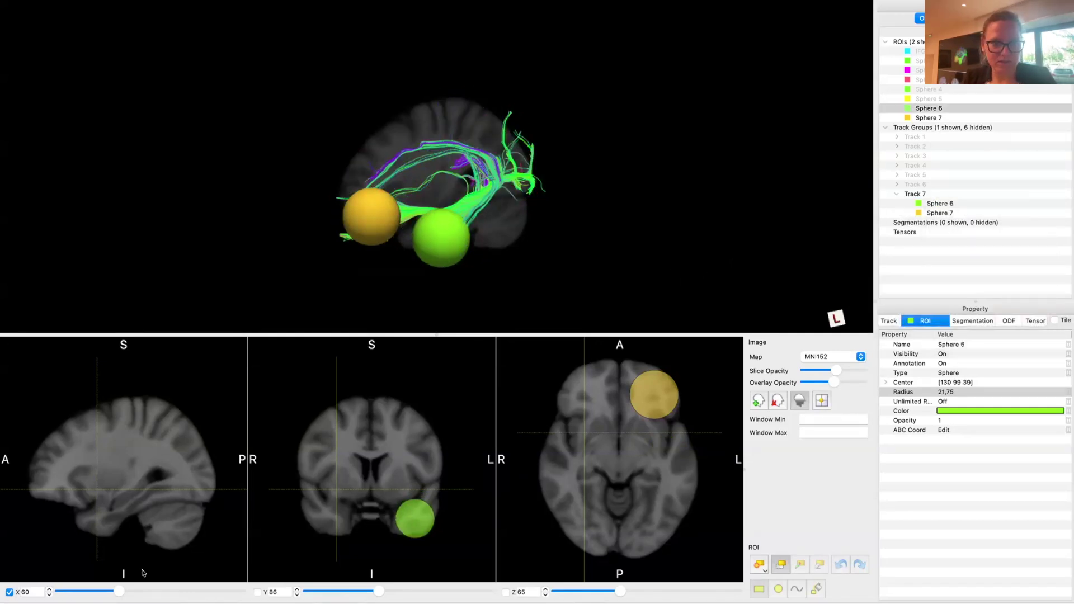
drag(119, 591, 160, 591)
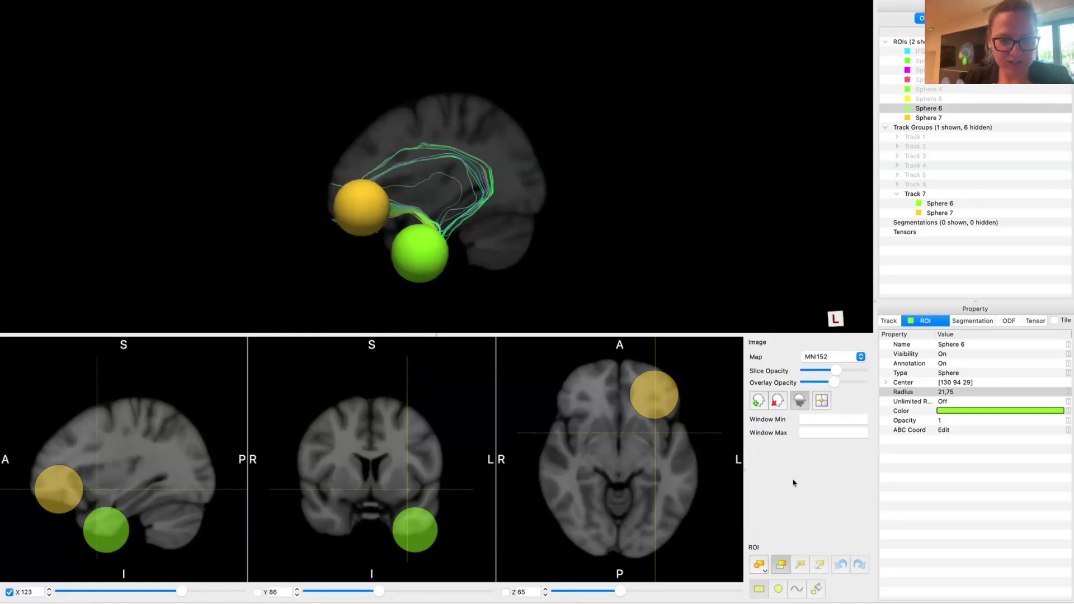
Create a hand-drawn ROI and draw a rectangle over the upper left hemisphere on the coronal slice at Y 86
click(758, 565)
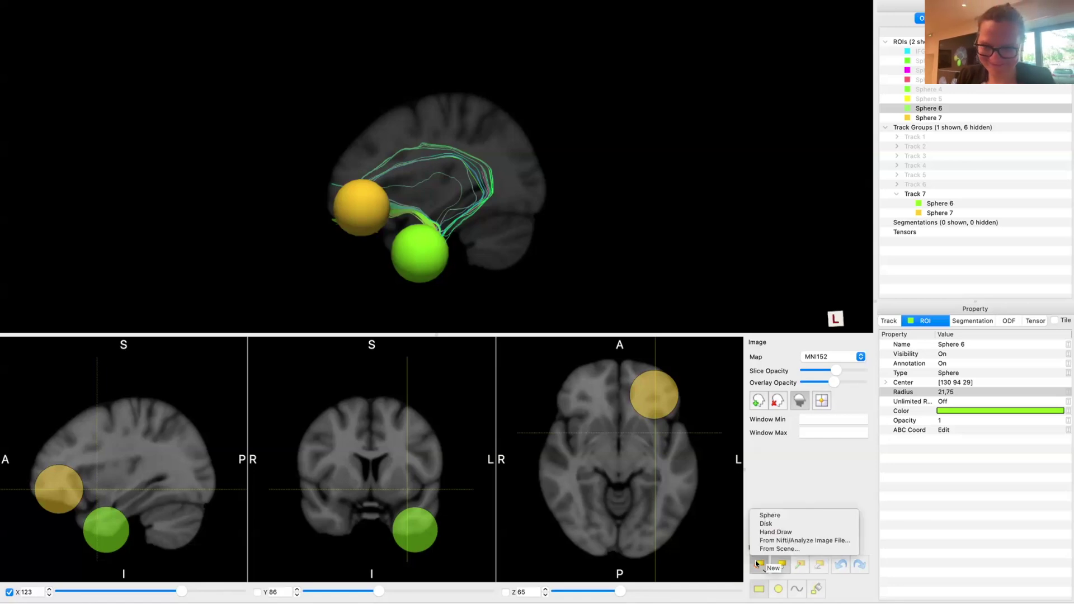
click(782, 532)
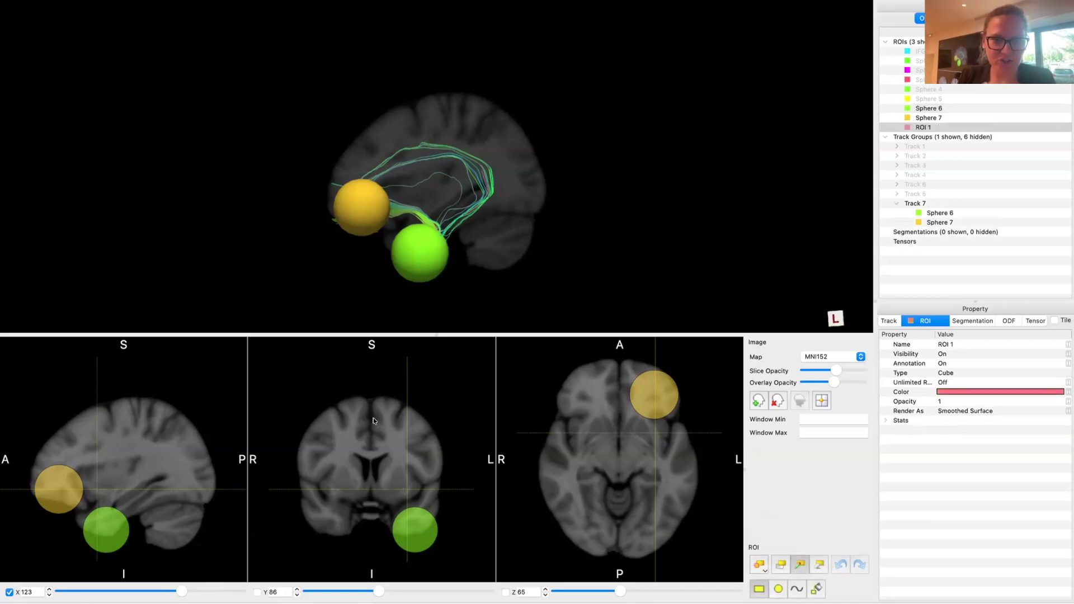
drag(370, 421, 435, 493)
drag(484, 215, 499, 214)
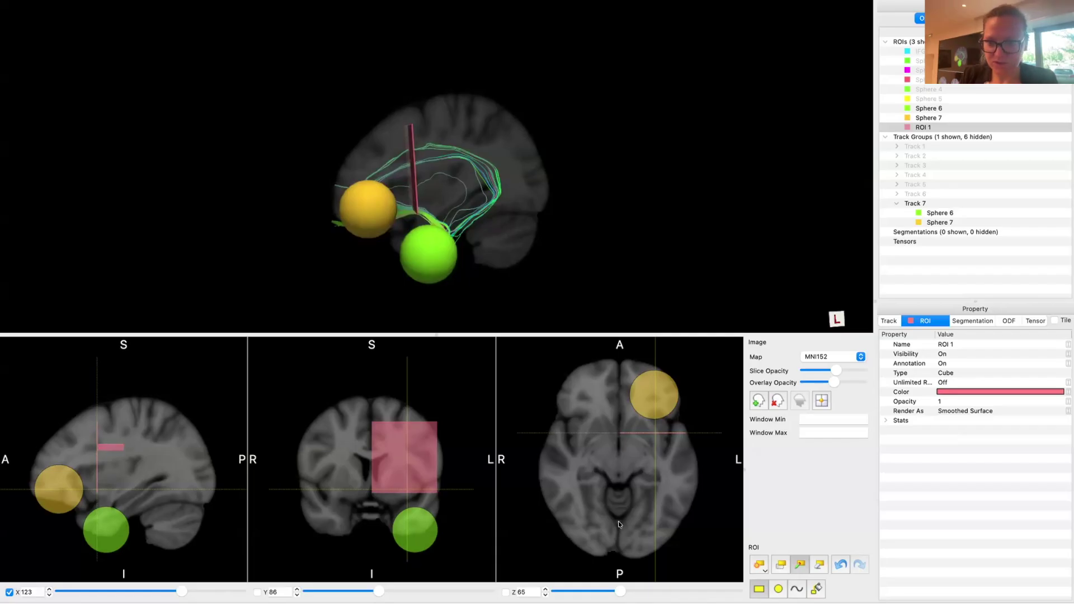
Undo the stray patch on the sagittal slice and move the rectangular ROI plane posteriorly and upward across the arching tracts
click(838, 563)
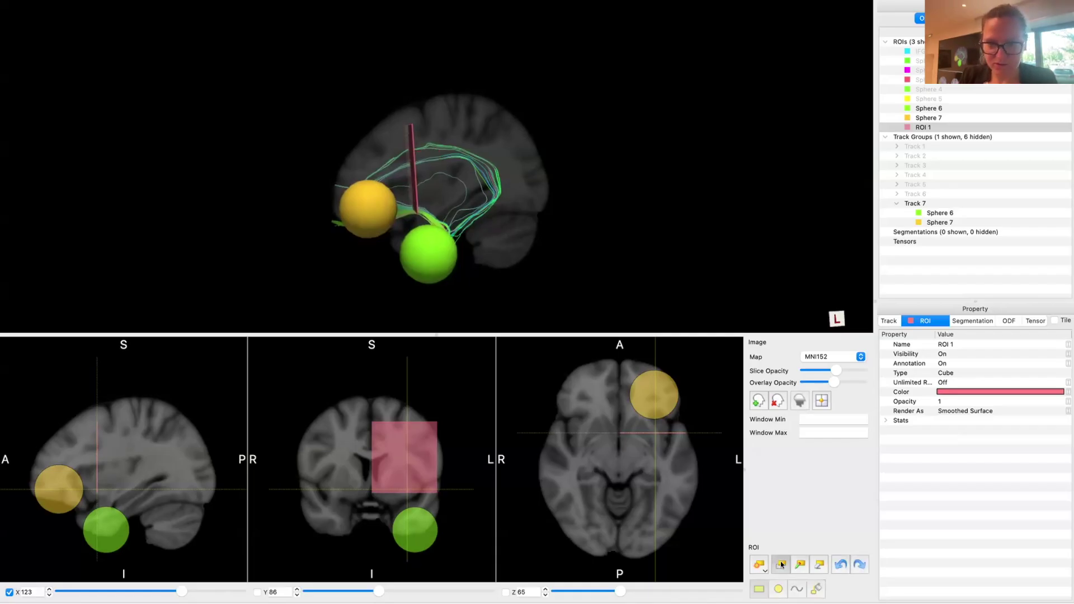
drag(95, 454, 114, 441)
mouse_move(556, 175)
mouse_down()
mouse_move(625, 177)
mouse_move(455, 176)
mouse_move(571, 187)
mouse_up()
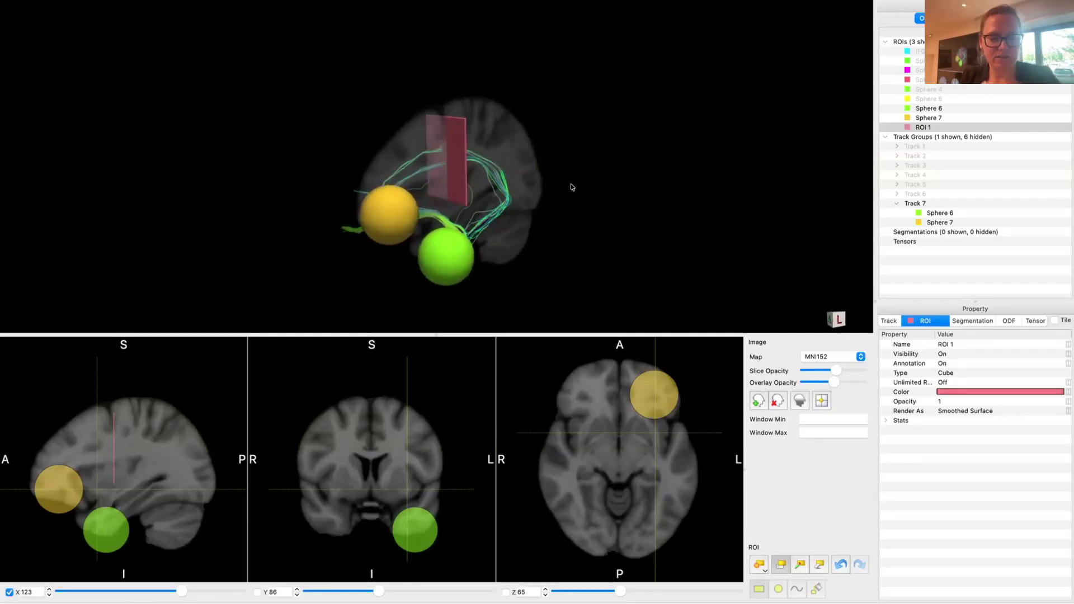
Add ROI 1 to Track 7 and set its filter to No Part to exclude the tracts crossing it
click(925, 204)
right_click(924, 205)
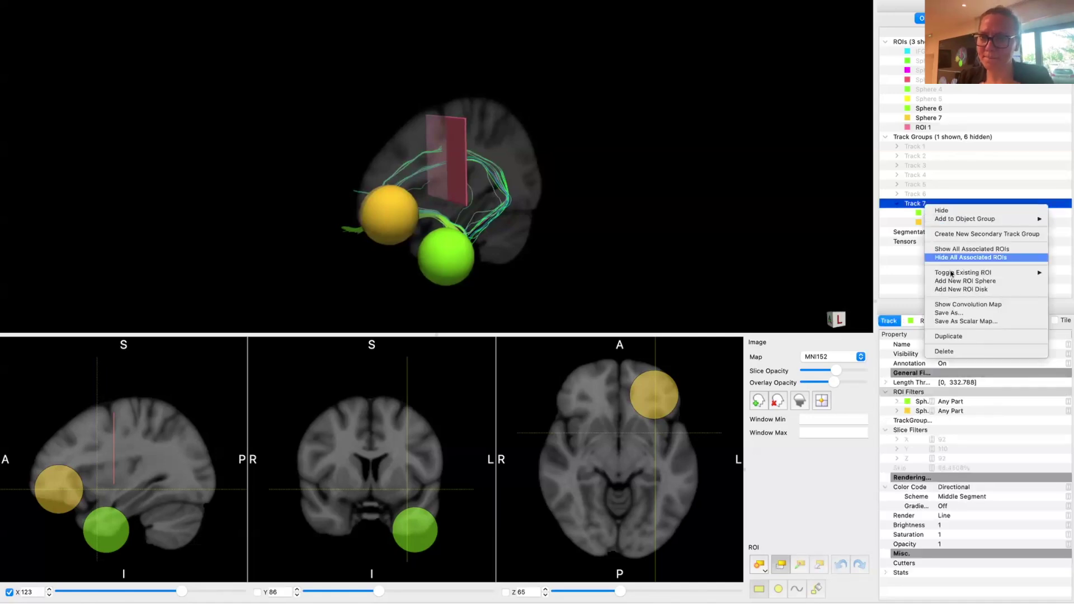
mouse_move(953, 273)
click(893, 338)
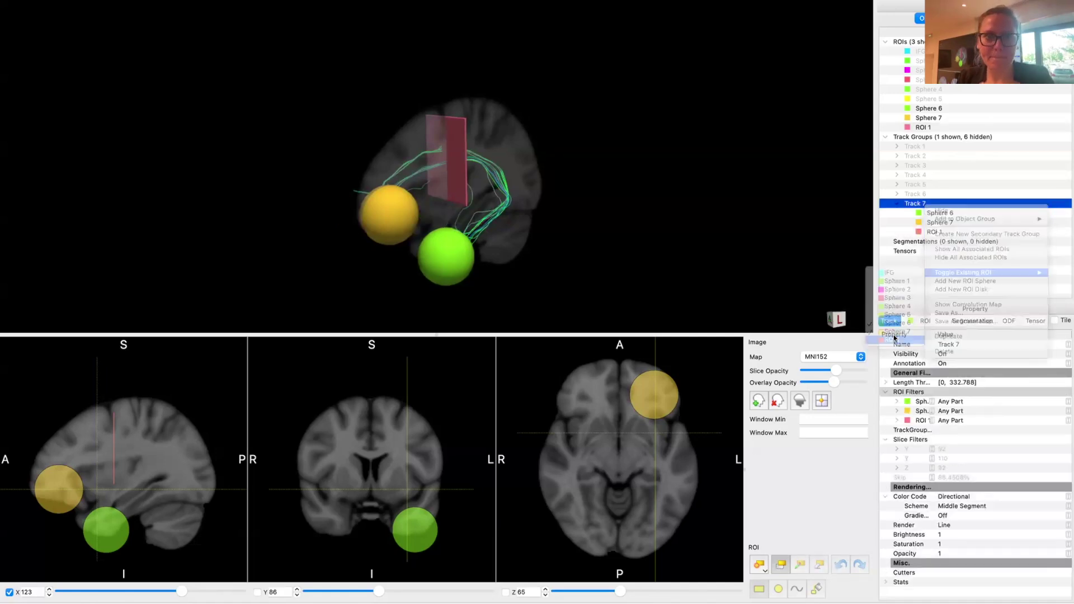
click(960, 421)
click(970, 421)
click(970, 421)
click(969, 448)
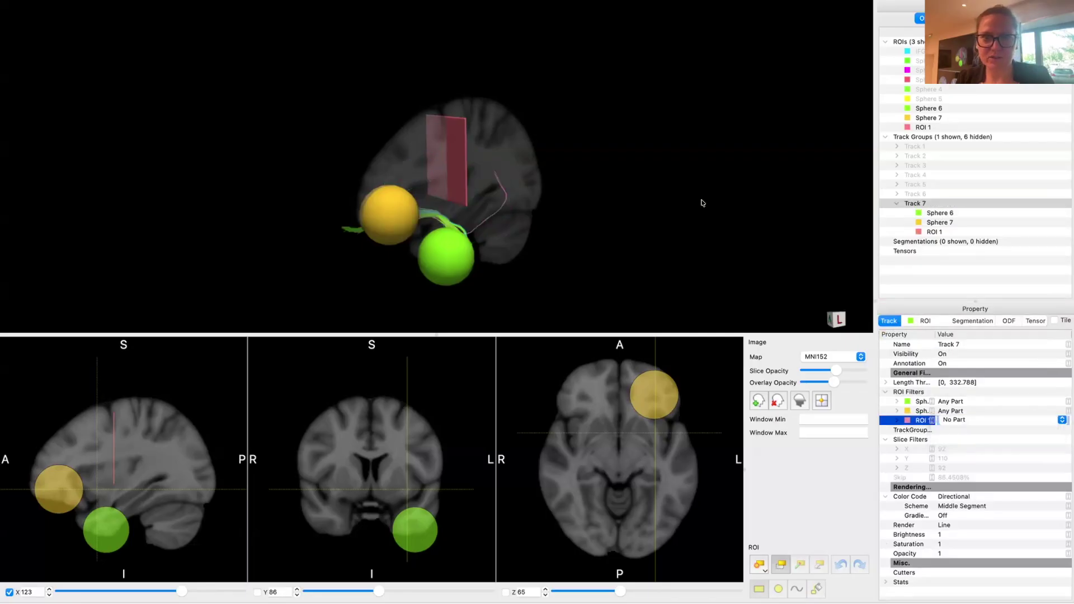
drag(479, 202, 400, 185)
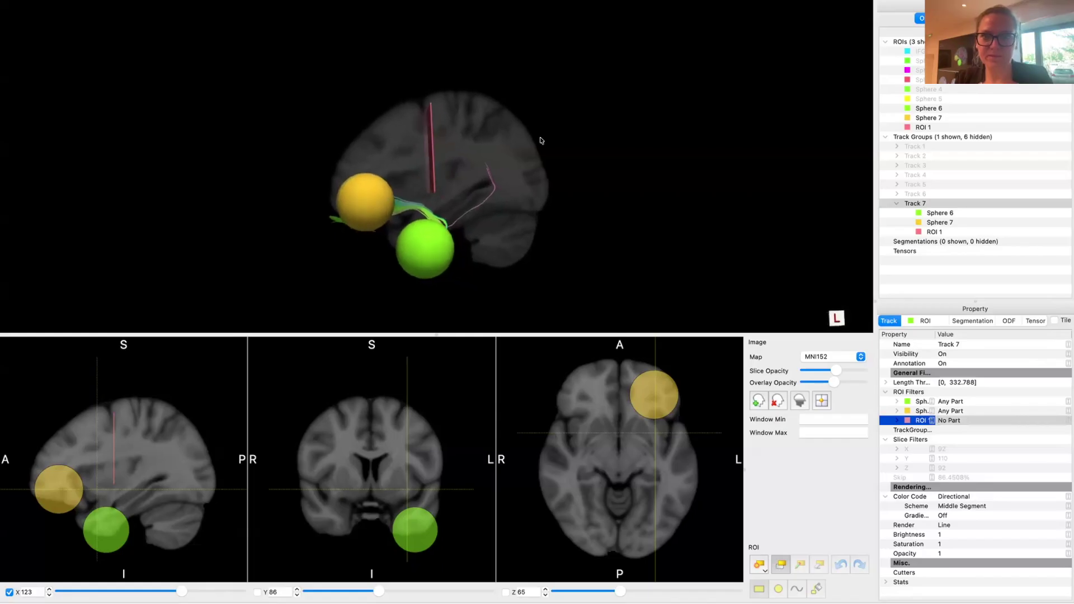
Hide all ROIs and view the remaining frontotemporal tract from the left side
click(893, 41)
right_click(894, 41)
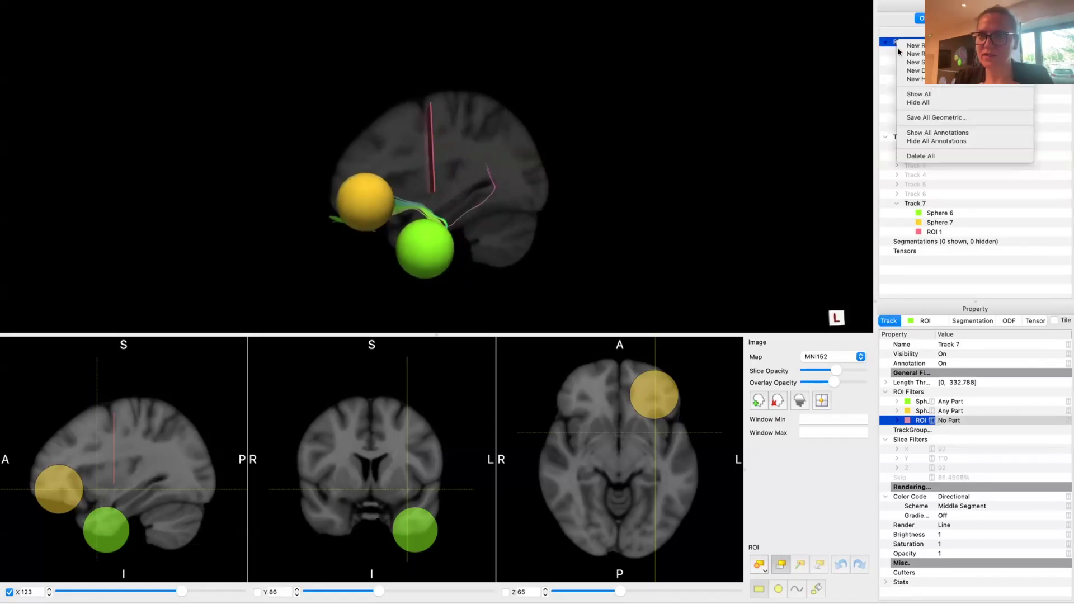
click(922, 98)
drag(525, 191, 490, 185)
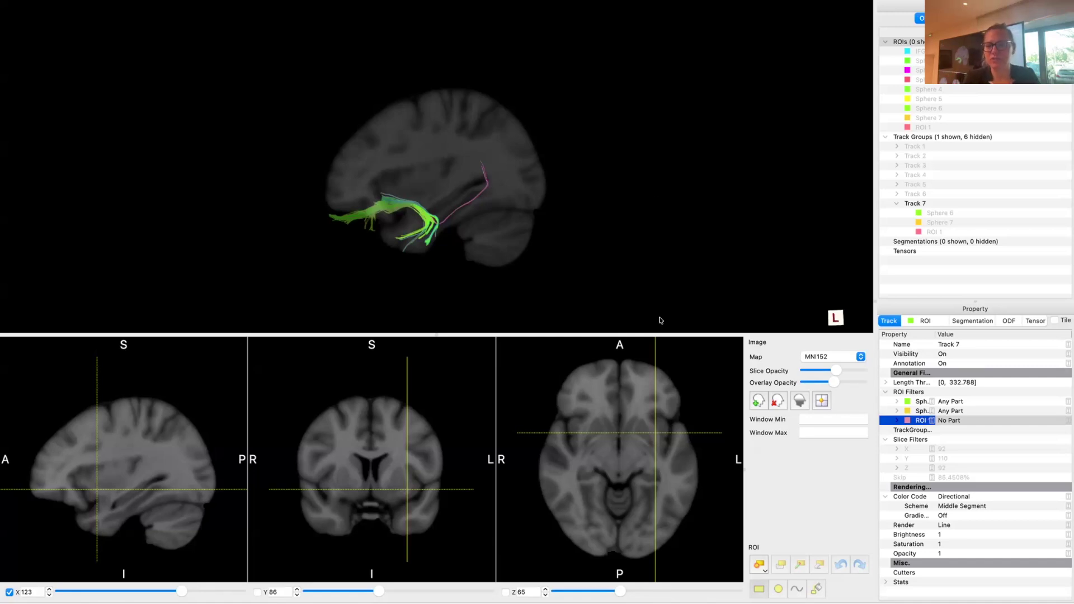
Open the options for creating a new ROI, including from a Nifti/Analyze image file
click(758, 564)
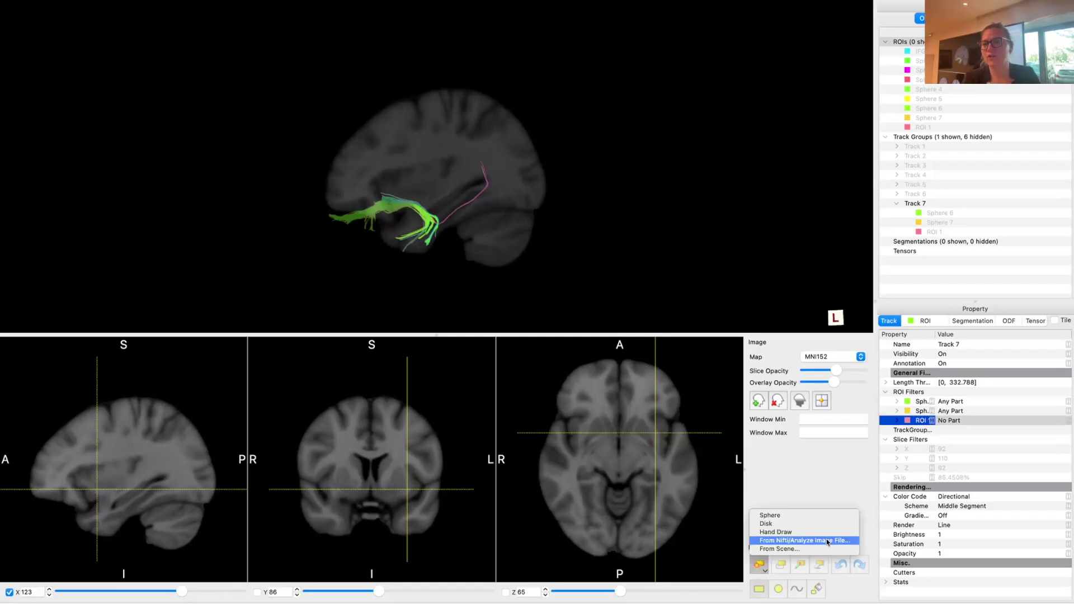